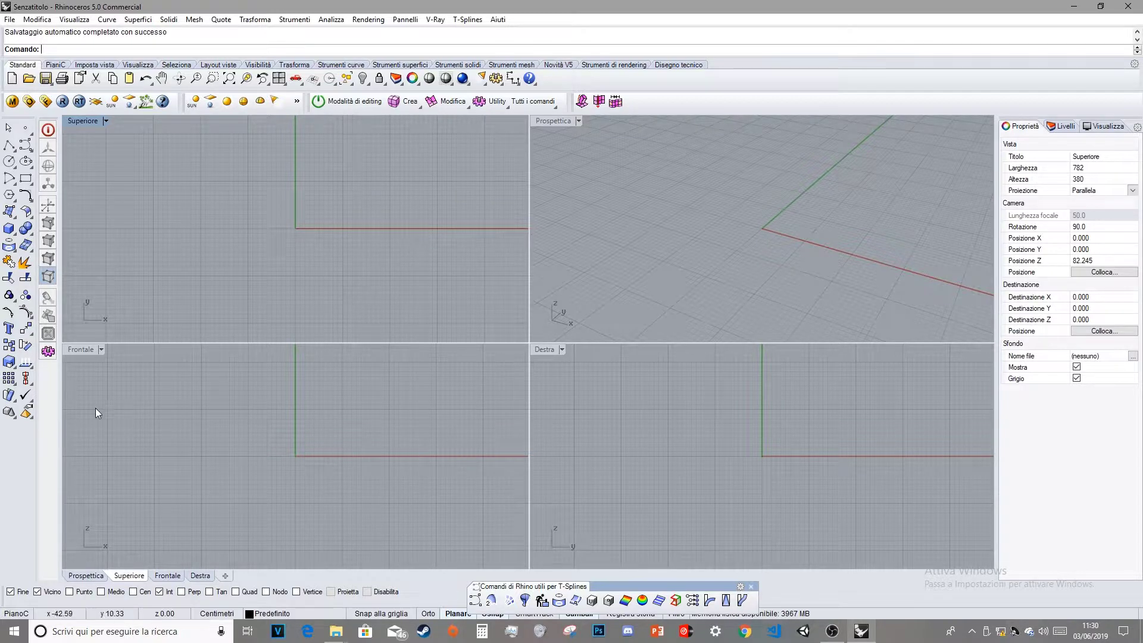
- Check the model units and tolerances in the document options without changing them
click(496, 80)
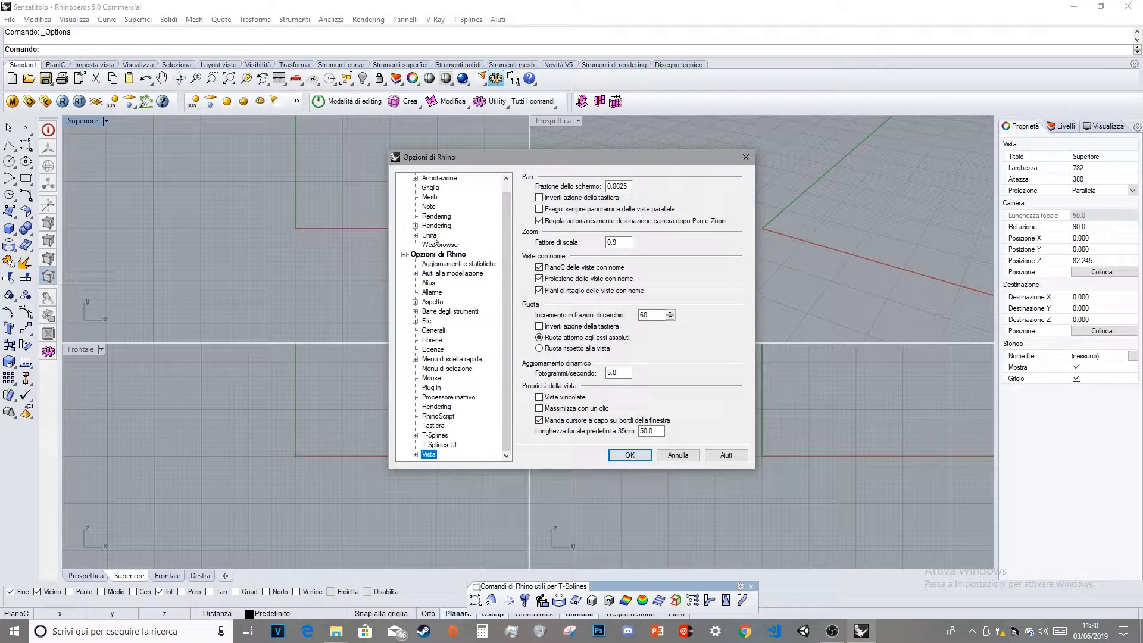
click(429, 235)
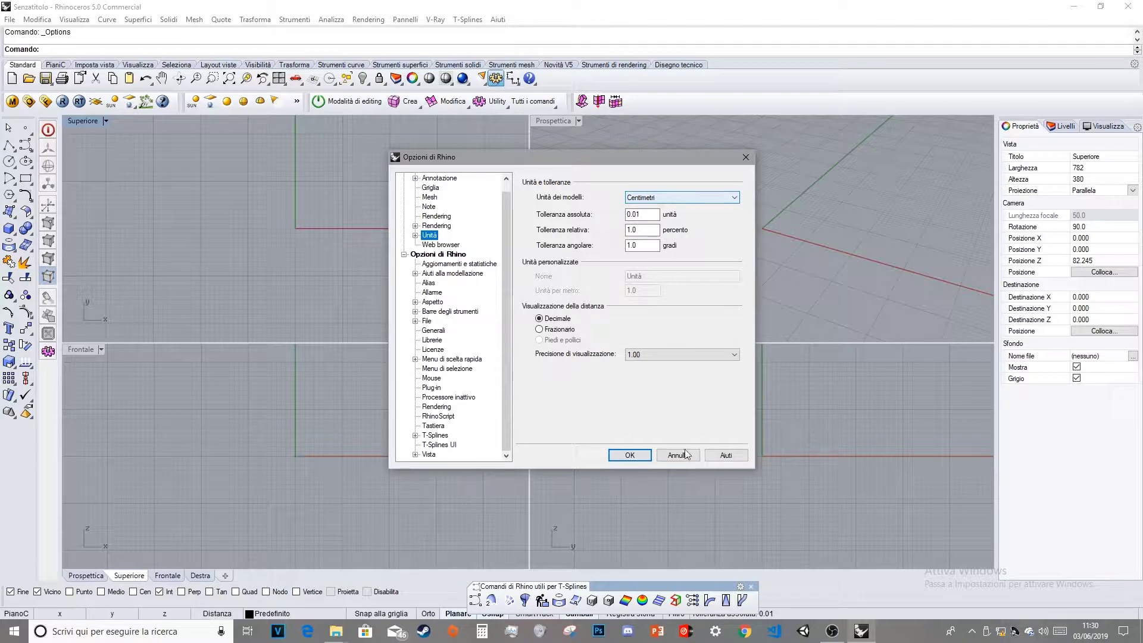
click(684, 455)
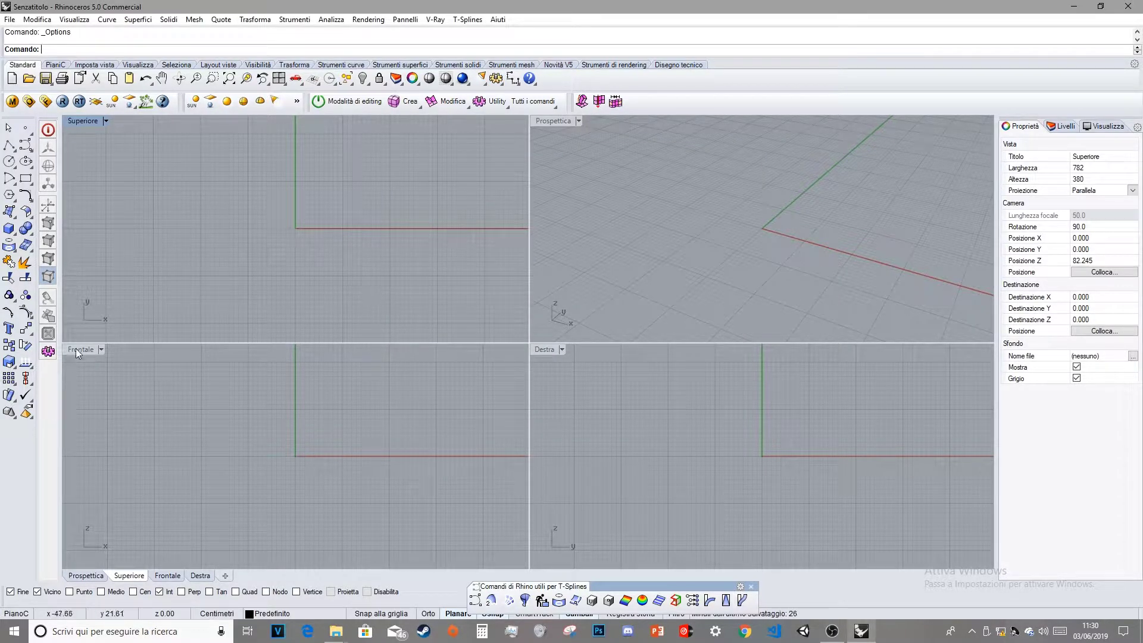
- Maximize the Frontale viewport and frame the whole construction grid with empty space beside it
double_click(75, 349)
scroll(360, 338, down, 5)
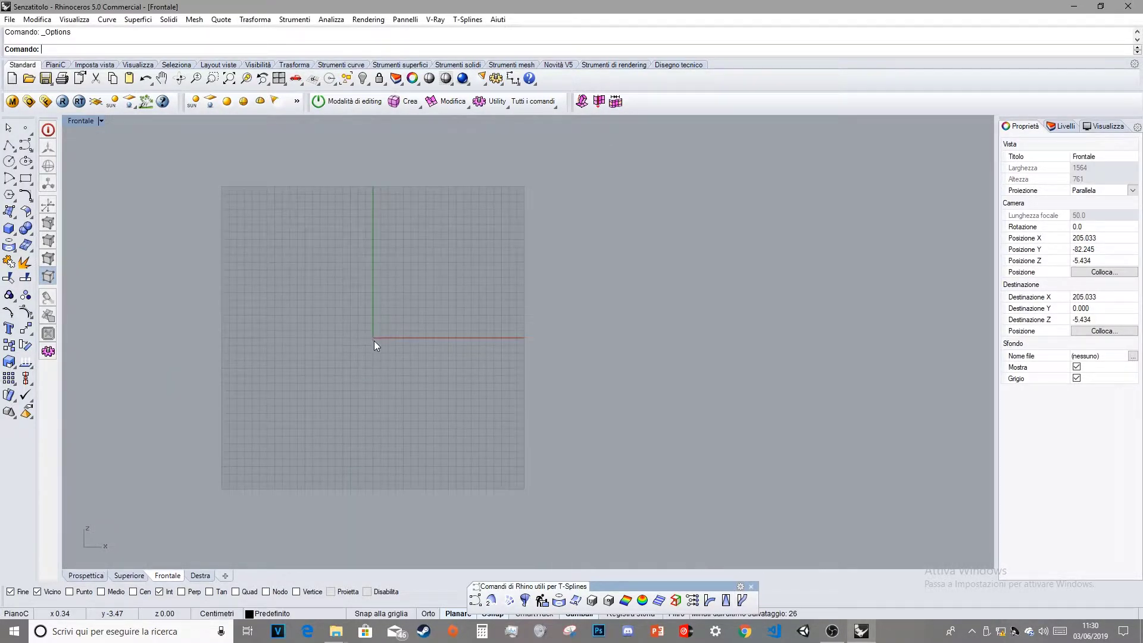
right_drag(373, 340, 454, 301)
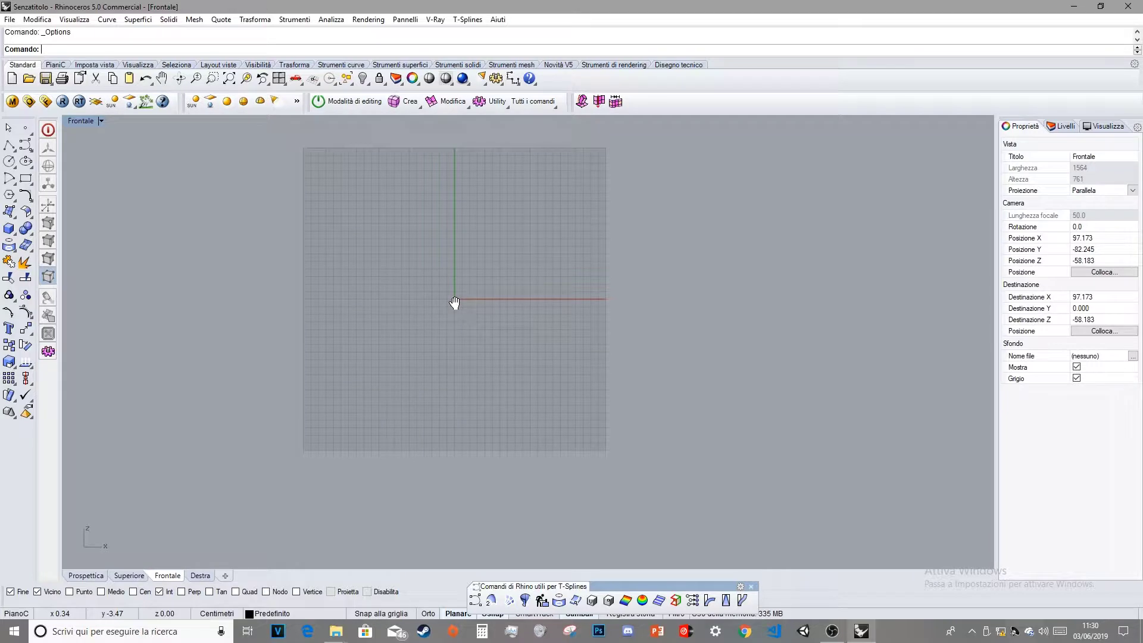
right_drag(454, 302, 417, 280)
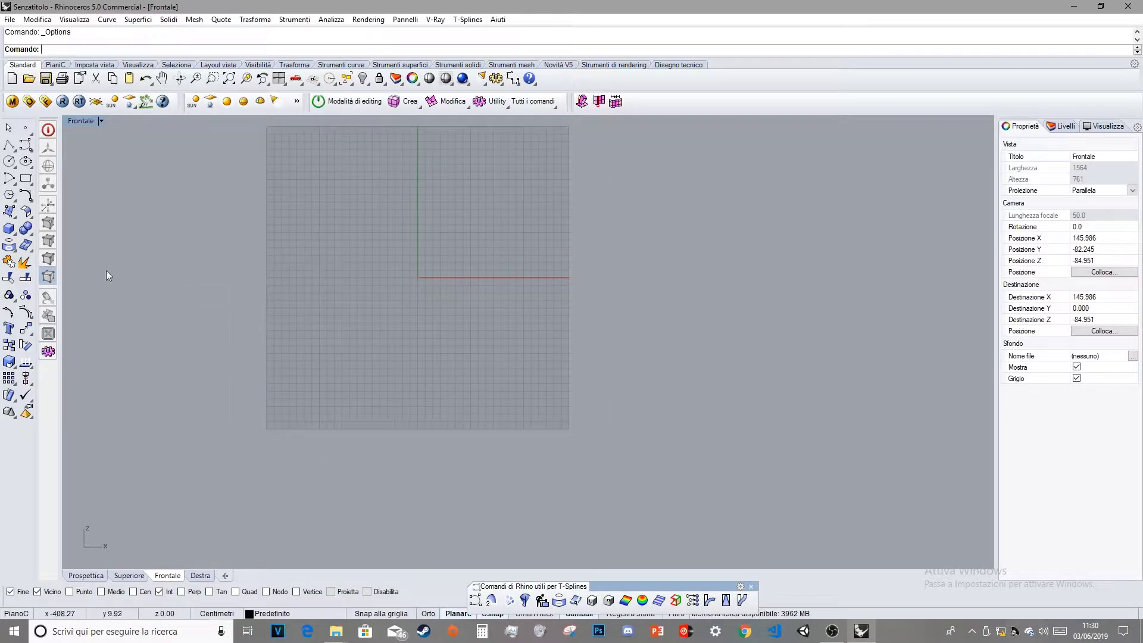
- Start a picture frame and browse for its bitmap to D:\FORMADHOC\CORSO RHINOCEROS\ZUCCHERIERA PLASTICA
click(12, 217)
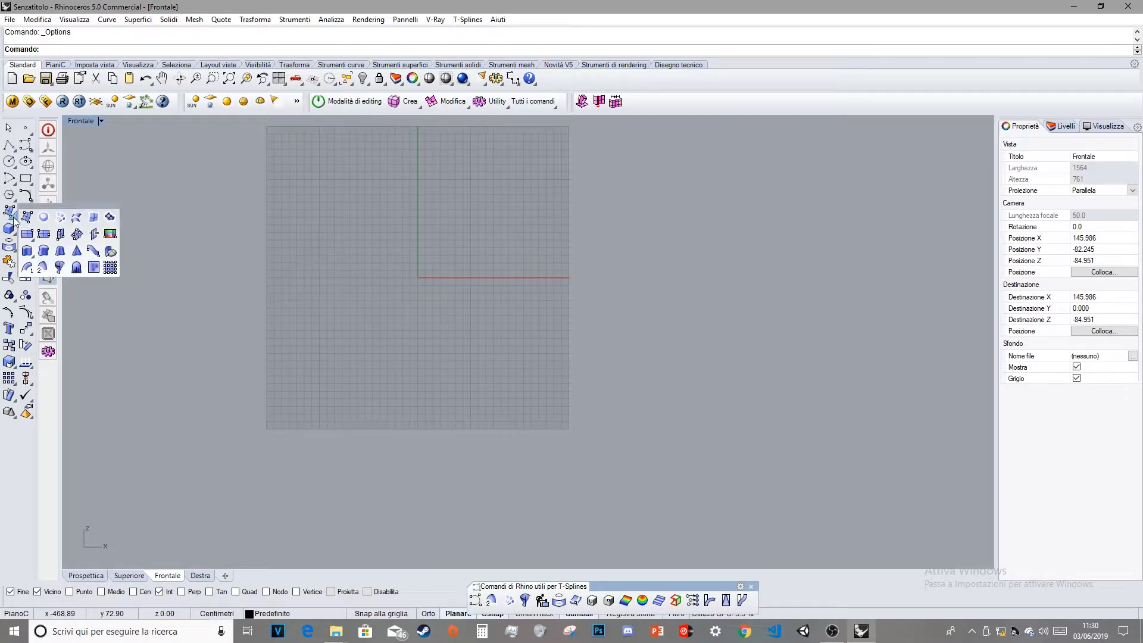
click(109, 233)
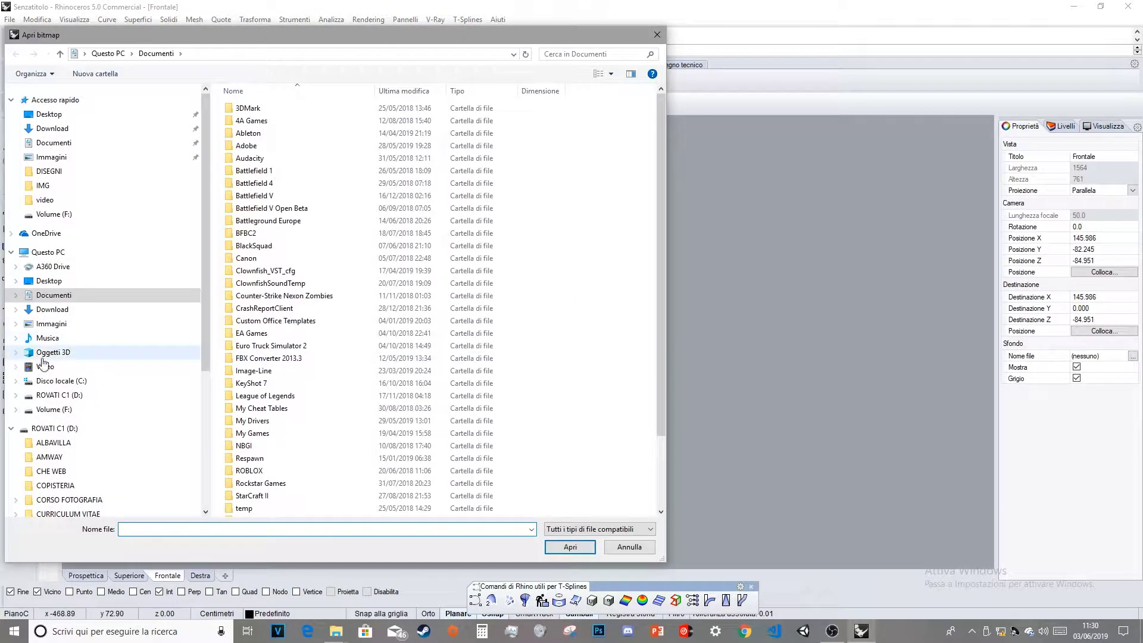
drag(205, 309, 206, 439)
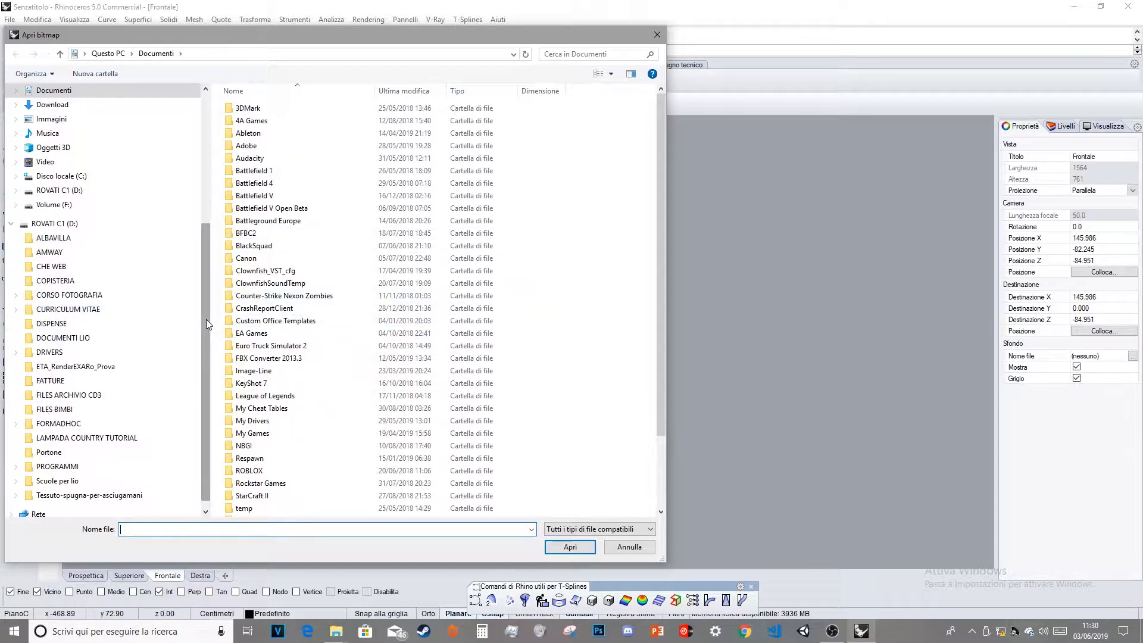
drag(206, 318, 206, 326)
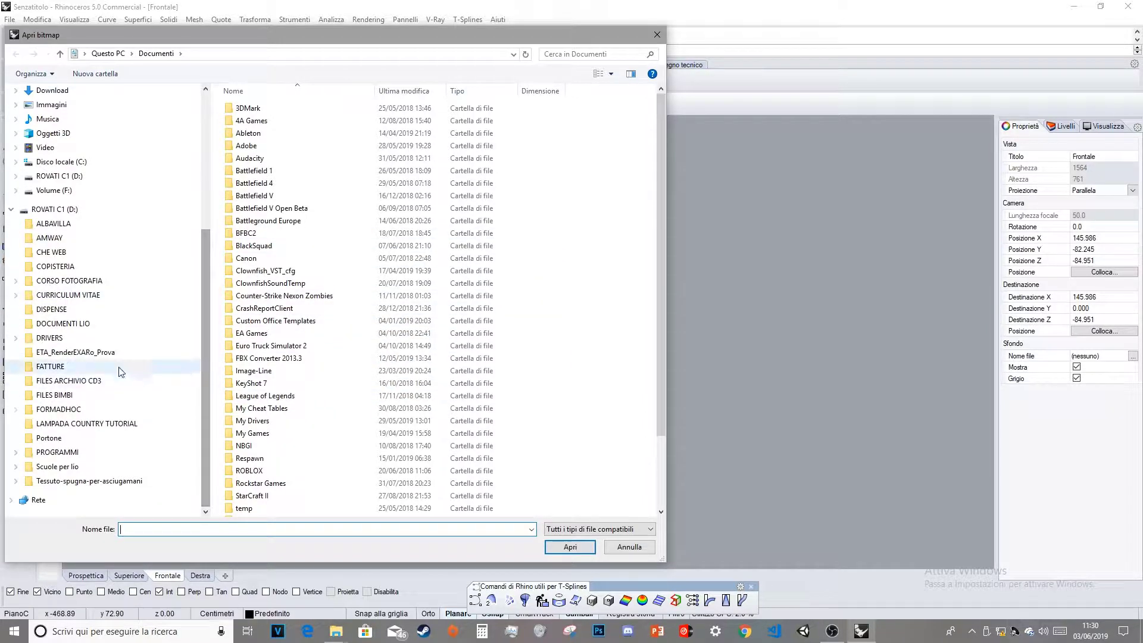
click(58, 409)
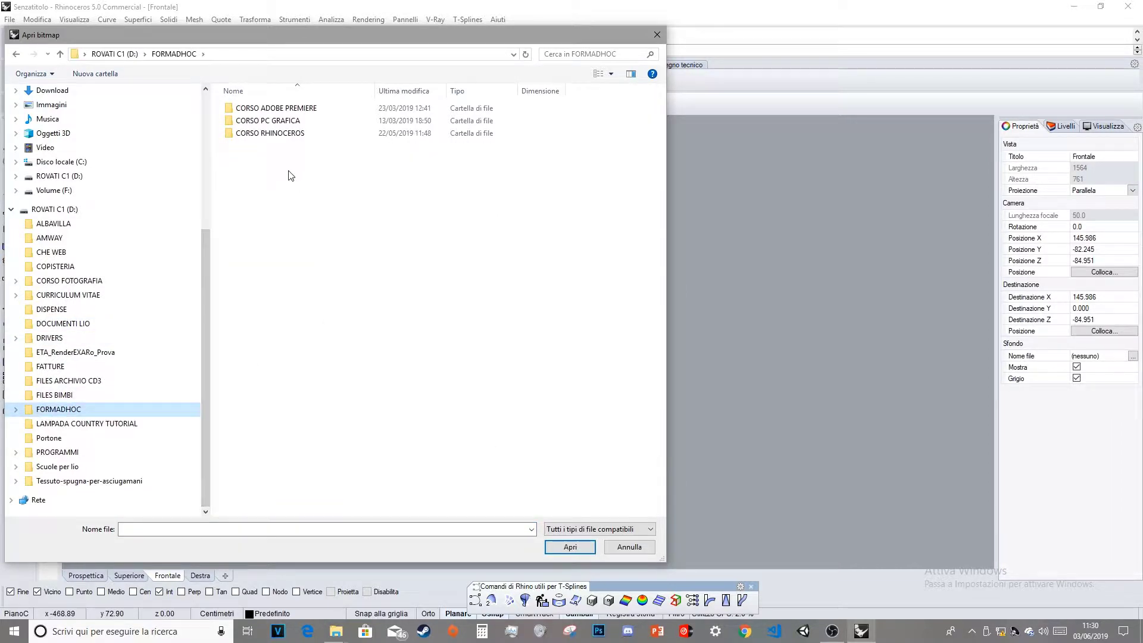
double_click(270, 133)
double_click(357, 133)
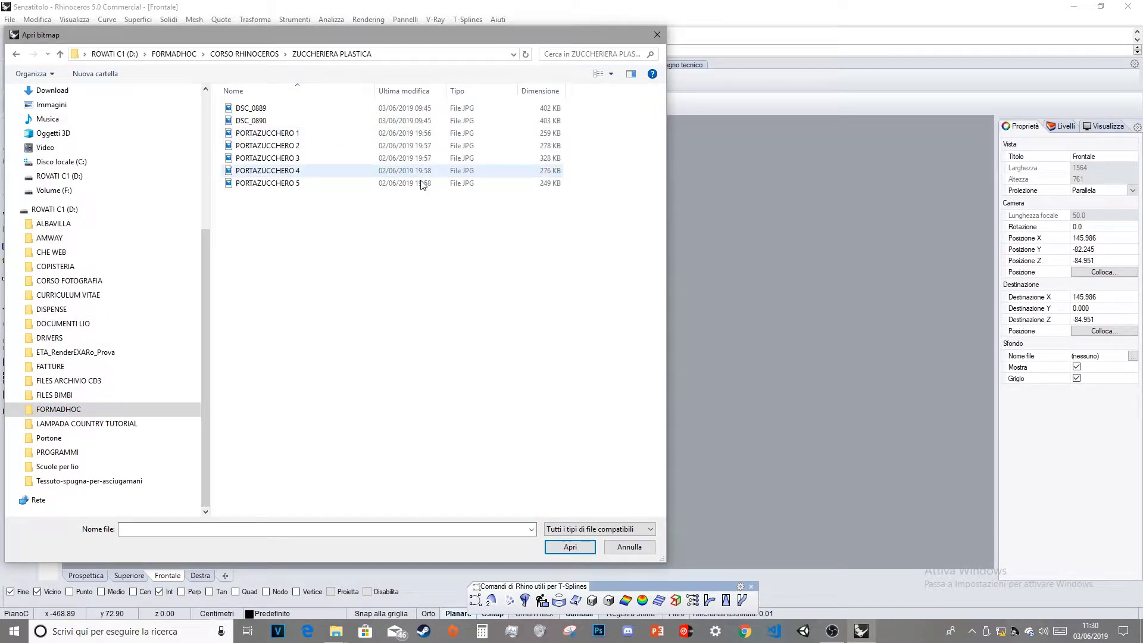
- Show the folder's images as large thumbnails and open PORTAZUCCHERO 1 for the picture frame
click(610, 74)
drag(616, 108, 604, 25)
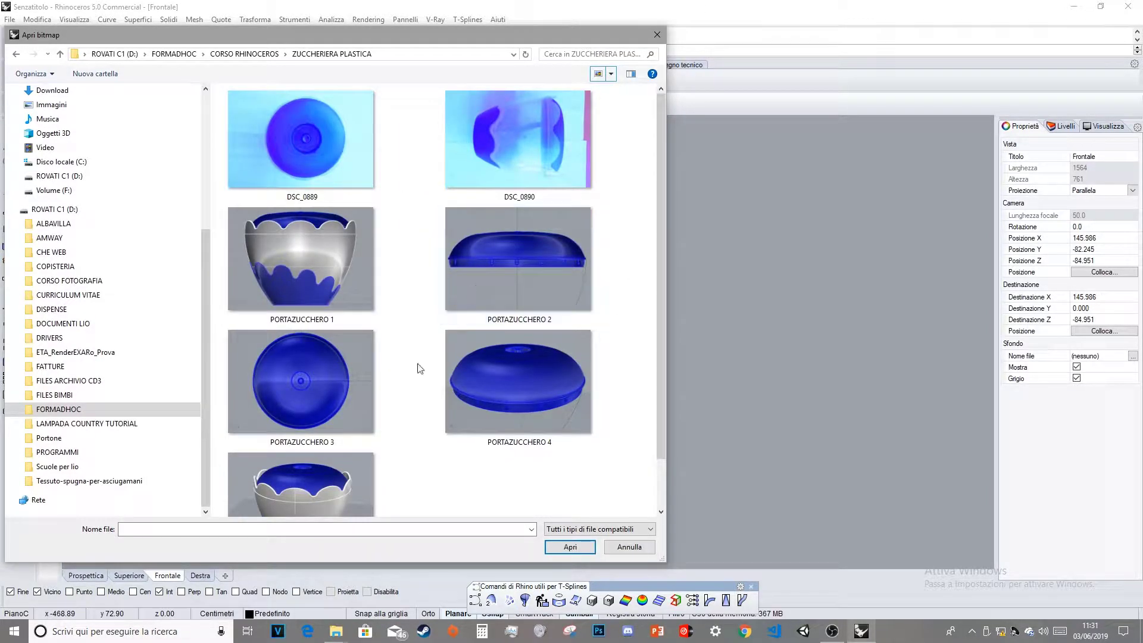
click(302, 258)
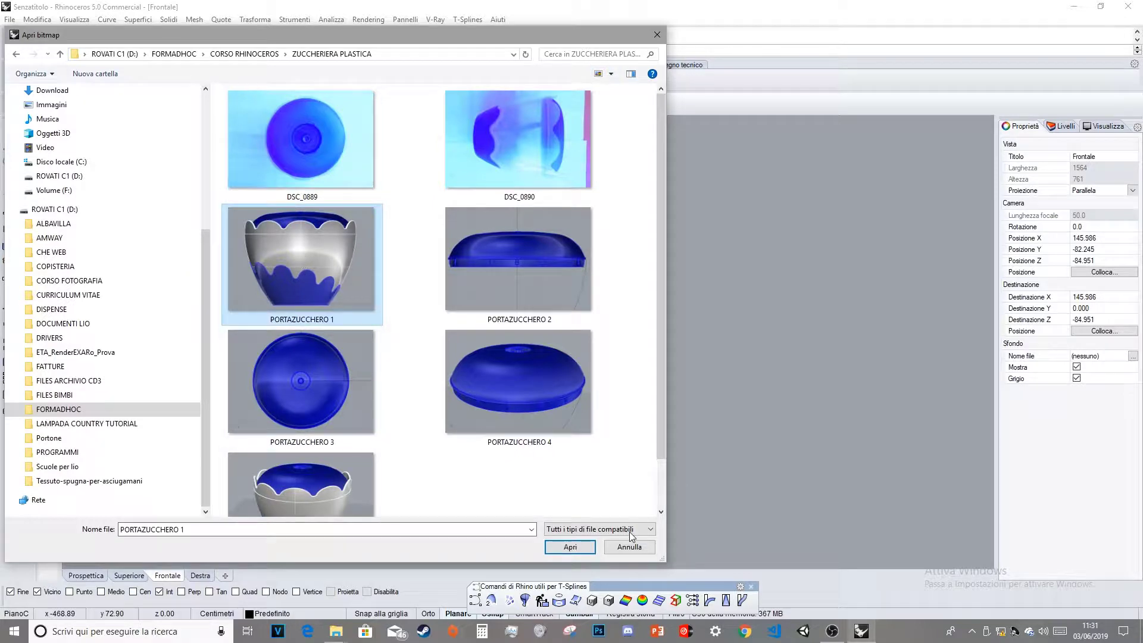
click(570, 546)
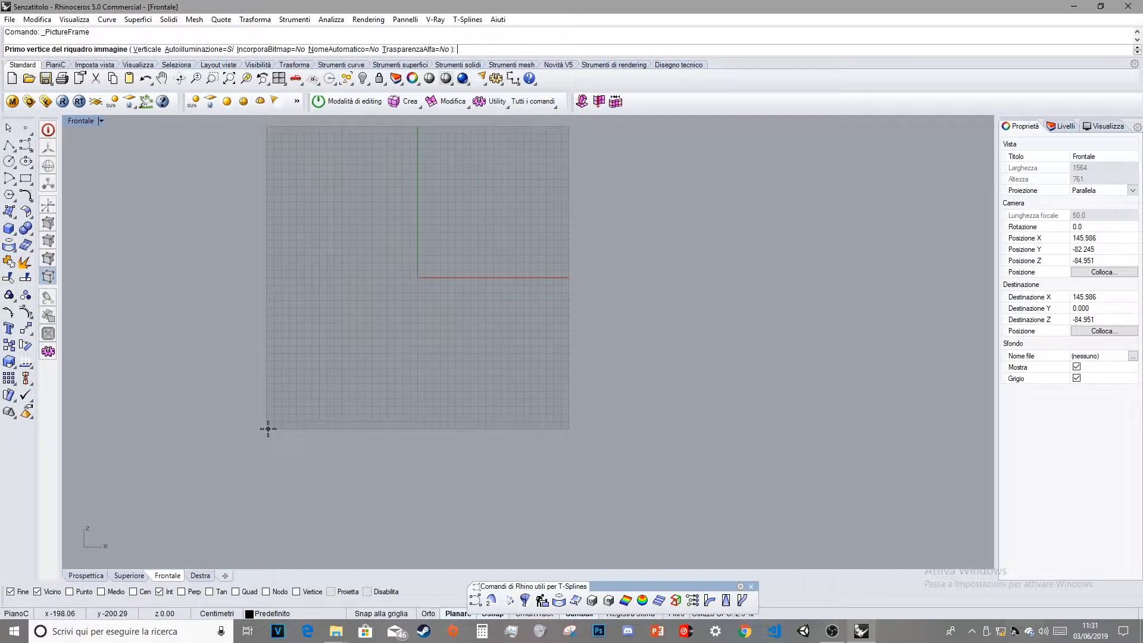
- Place the picture frame beside the grid, level with its lower edge, keeping the baseline horizontal with Ortho
right_drag(591, 429, 338, 482)
click(337, 482)
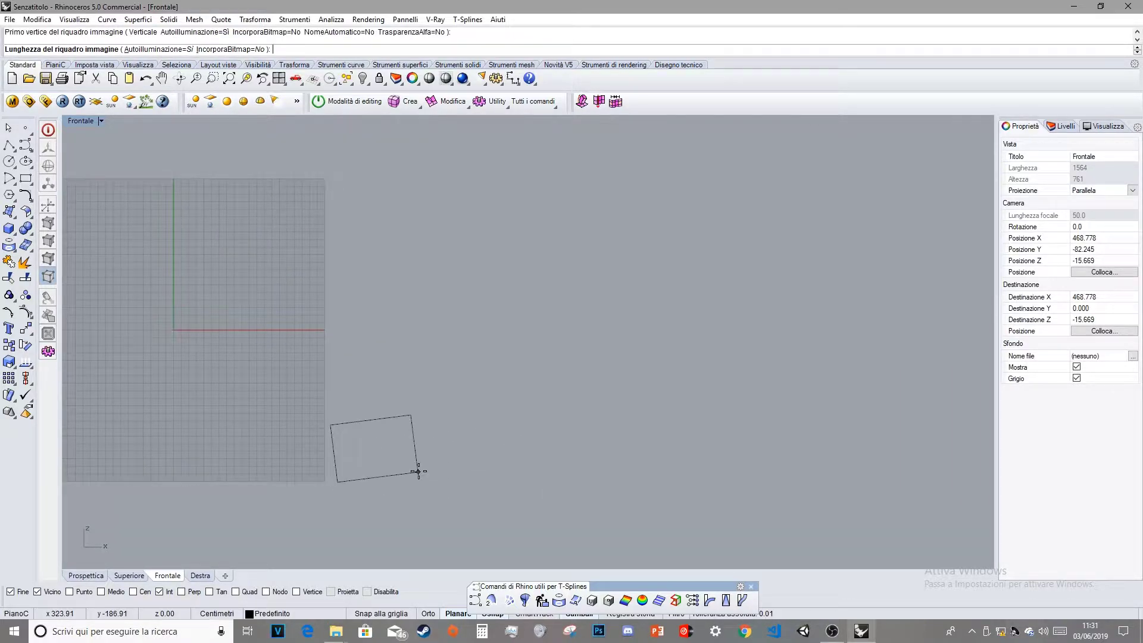
key(F8)
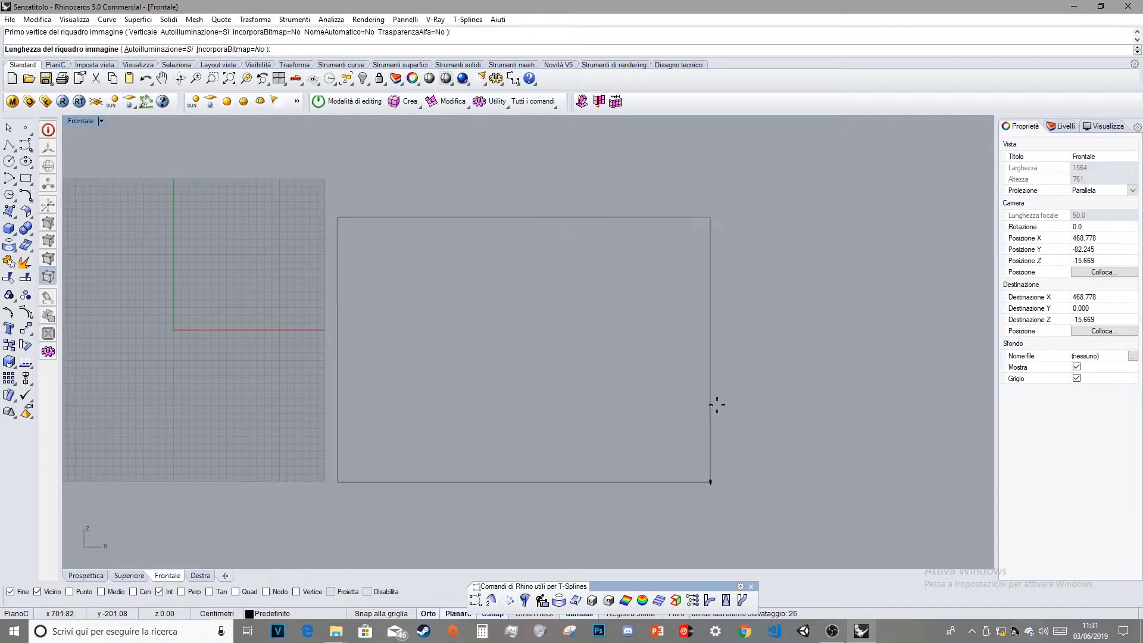
click(766, 373)
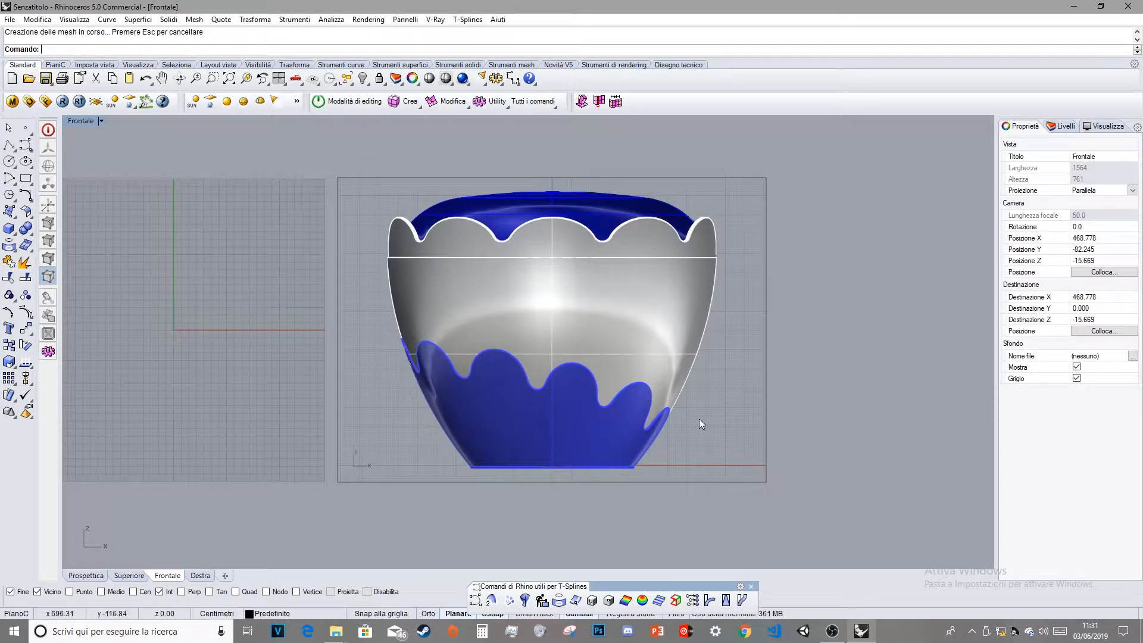
- Rename the layer Livello 05 as FOTO and move the sugar bowl picture frame onto it
click(592, 326)
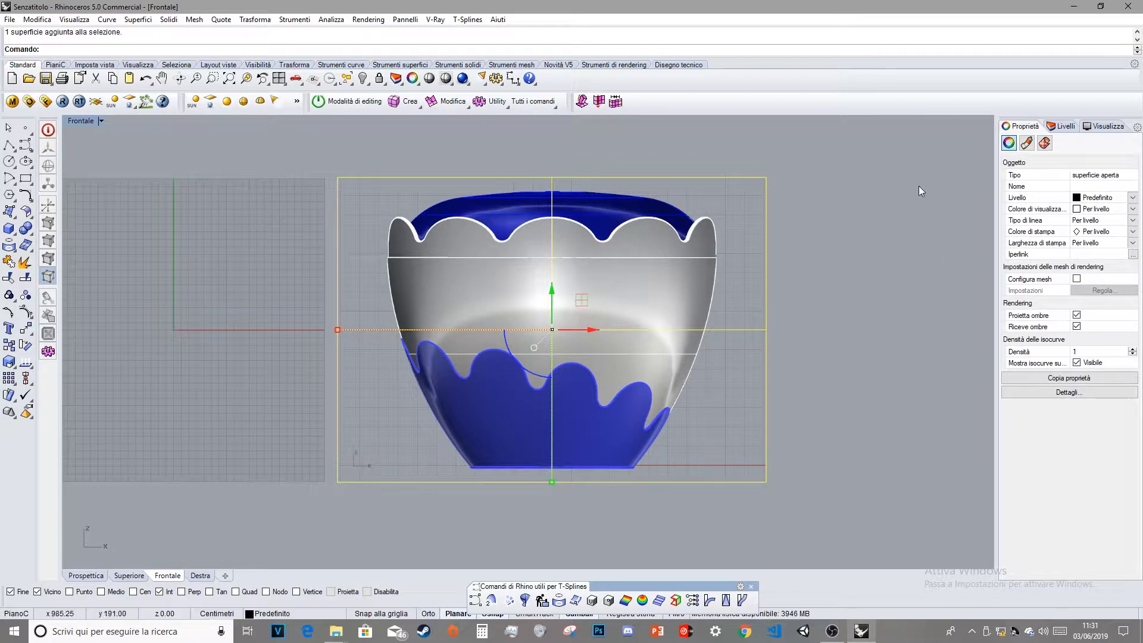
click(1062, 127)
double_click(1018, 216)
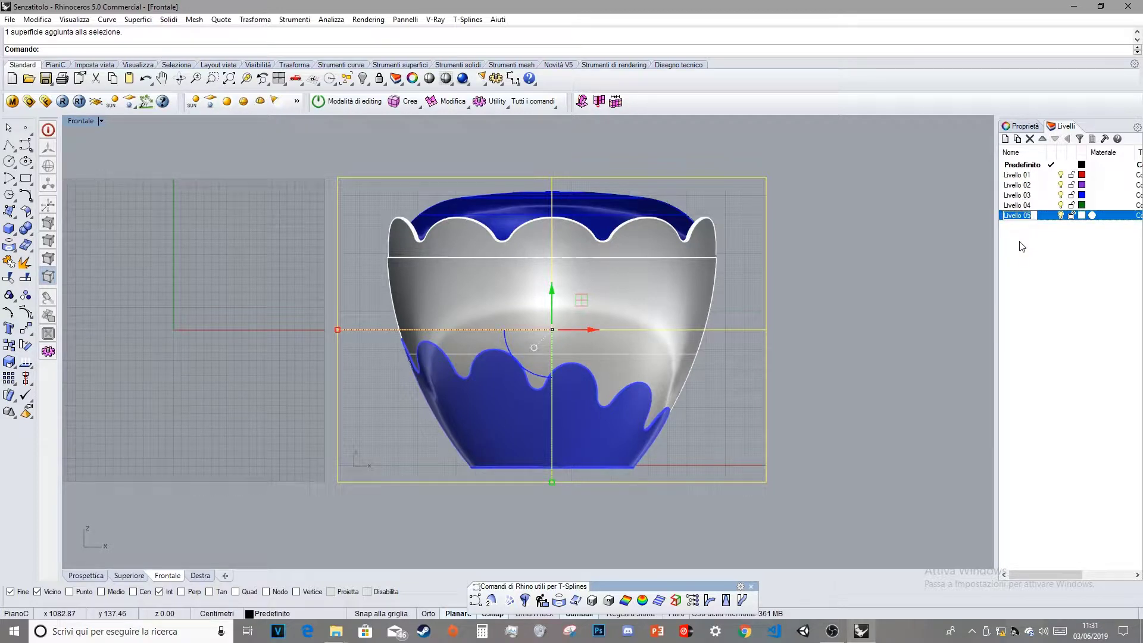
text(R)
text(FOTO)
key(Return)
right_click(1007, 218)
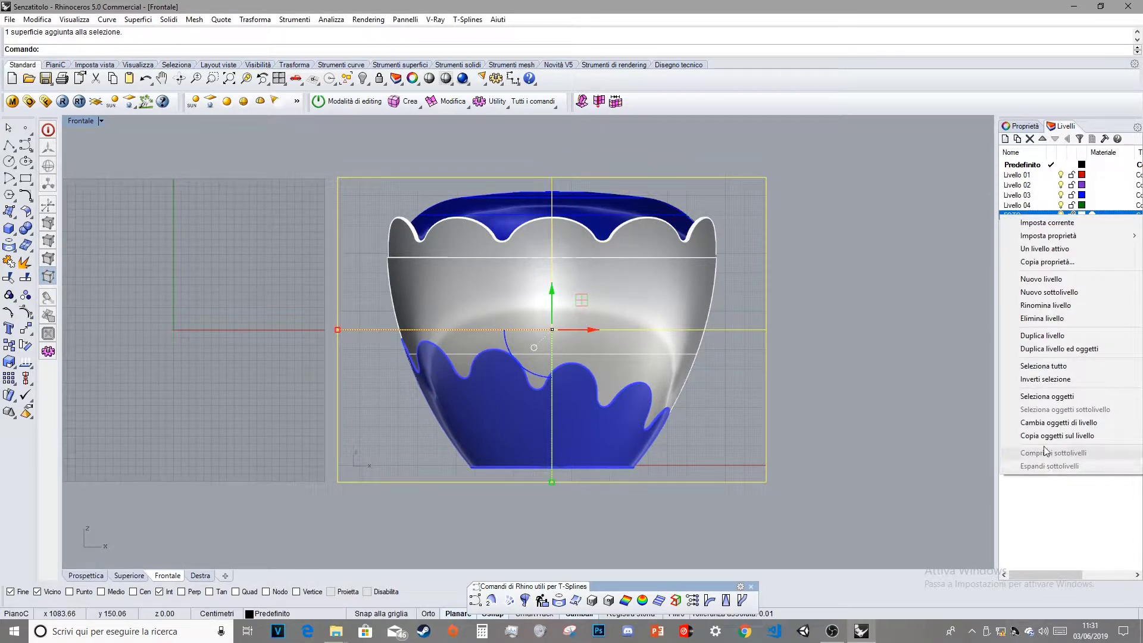
click(1061, 422)
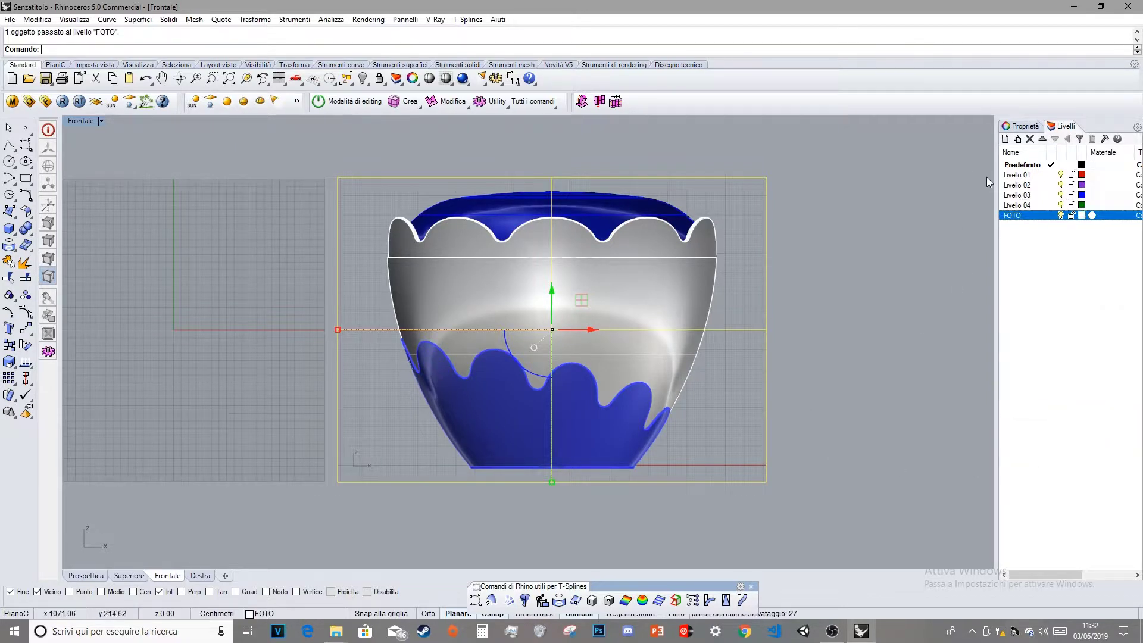
- Make the picture frame's material highly transparent and lock the FOTO layer
click(1022, 126)
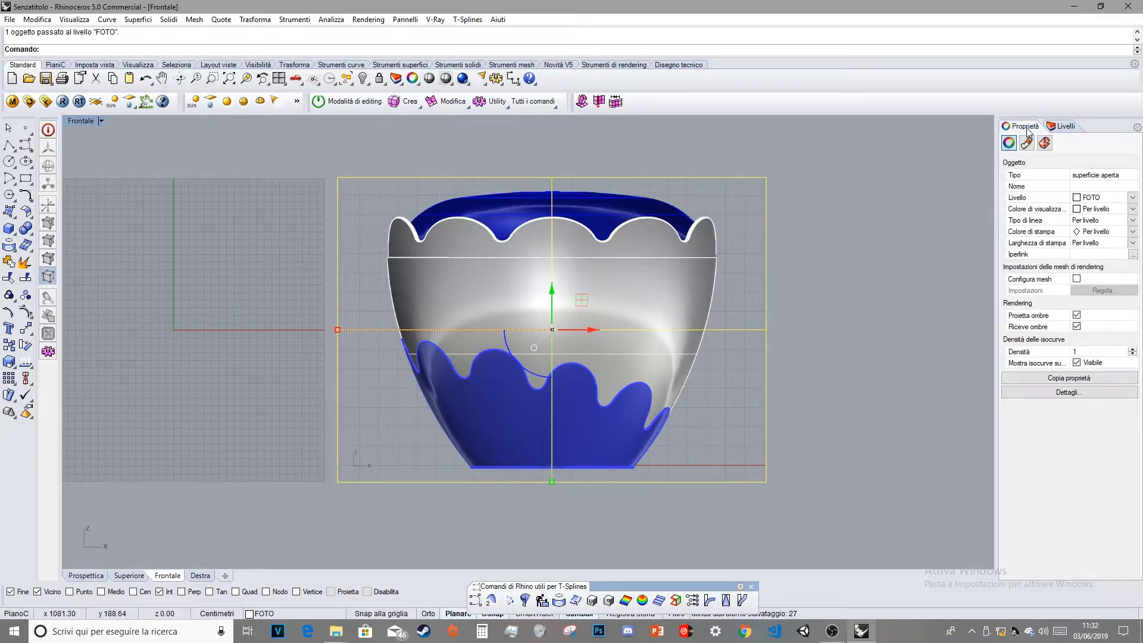
click(1026, 143)
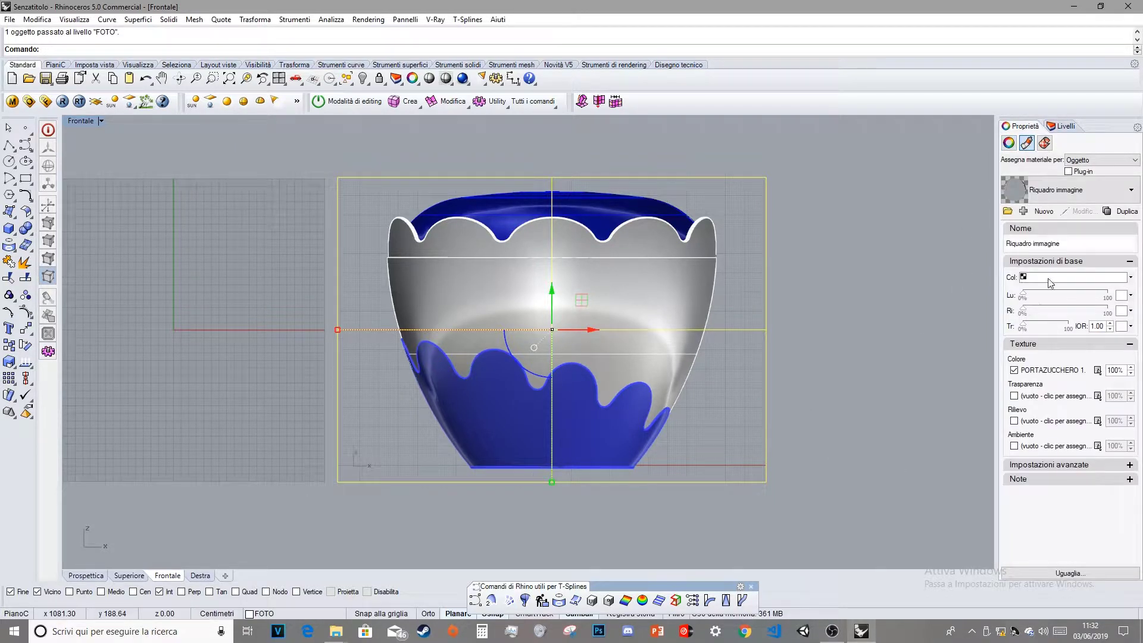
drag(1023, 328, 1062, 327)
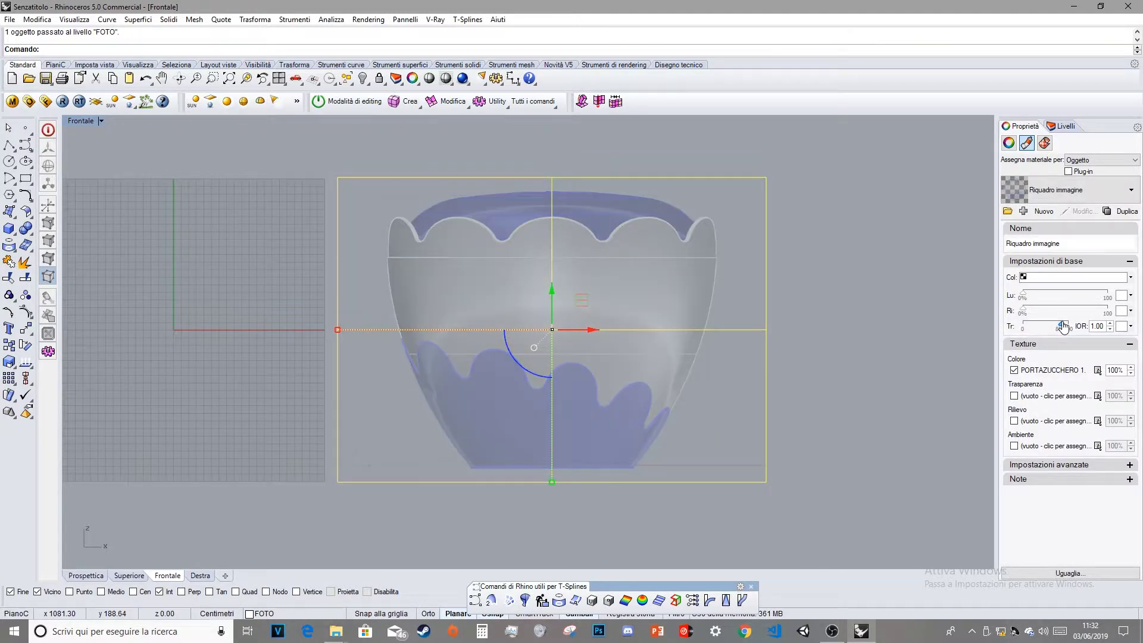
click(1063, 126)
click(1071, 216)
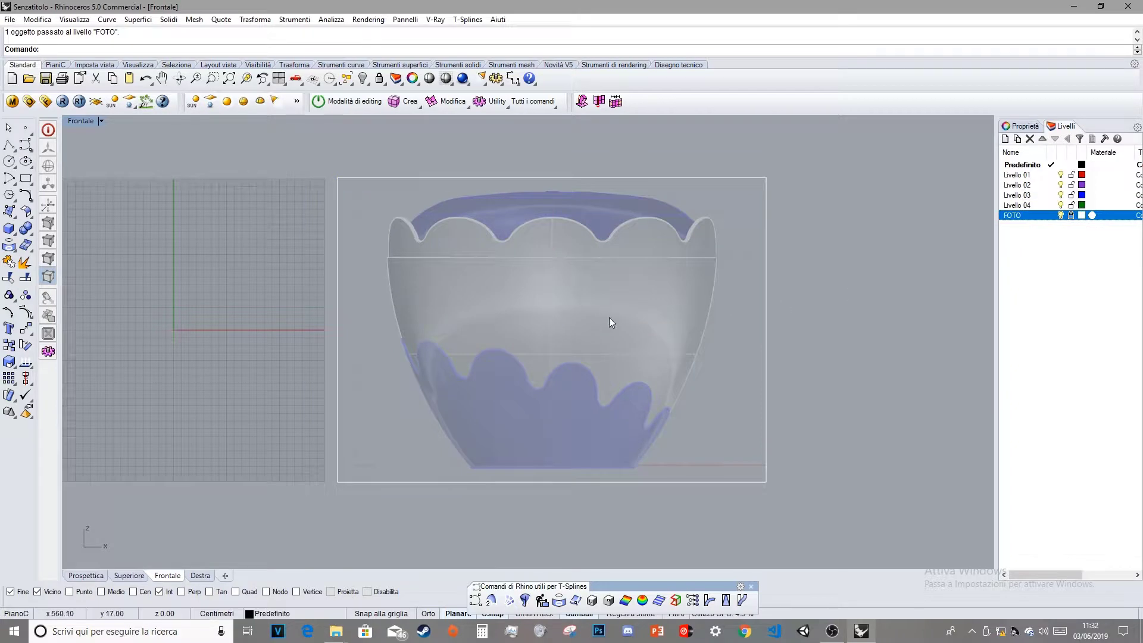
- Rename the layer Livello 01 as CORPO and the layer Livello 02 as BASE
double_click(1012, 174)
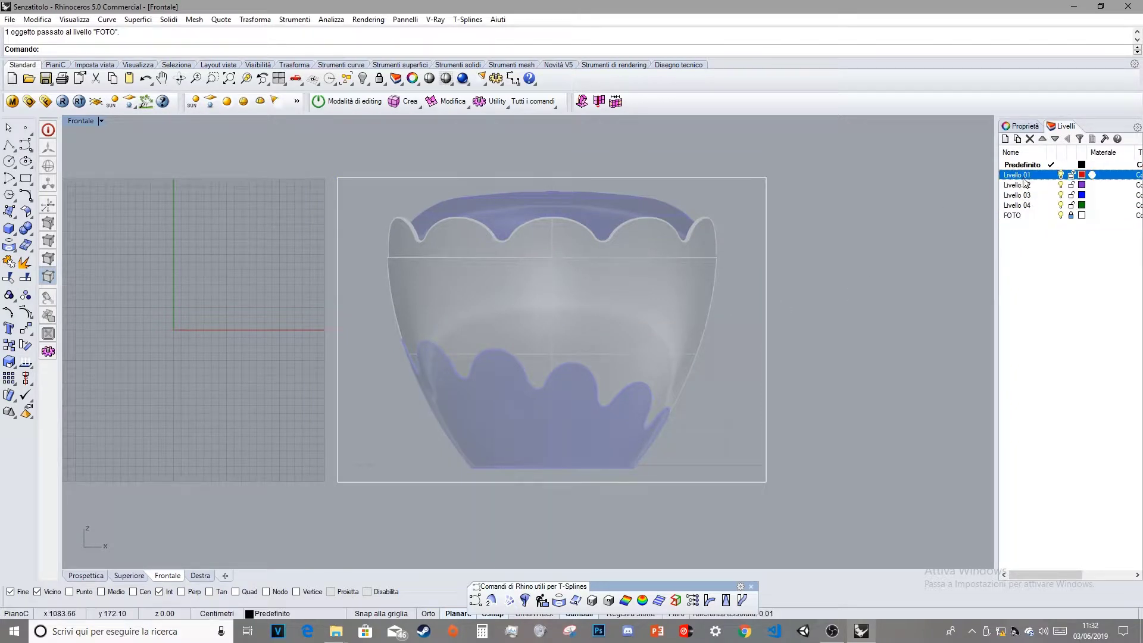
text(CORPO)
key(Return)
click(1013, 185)
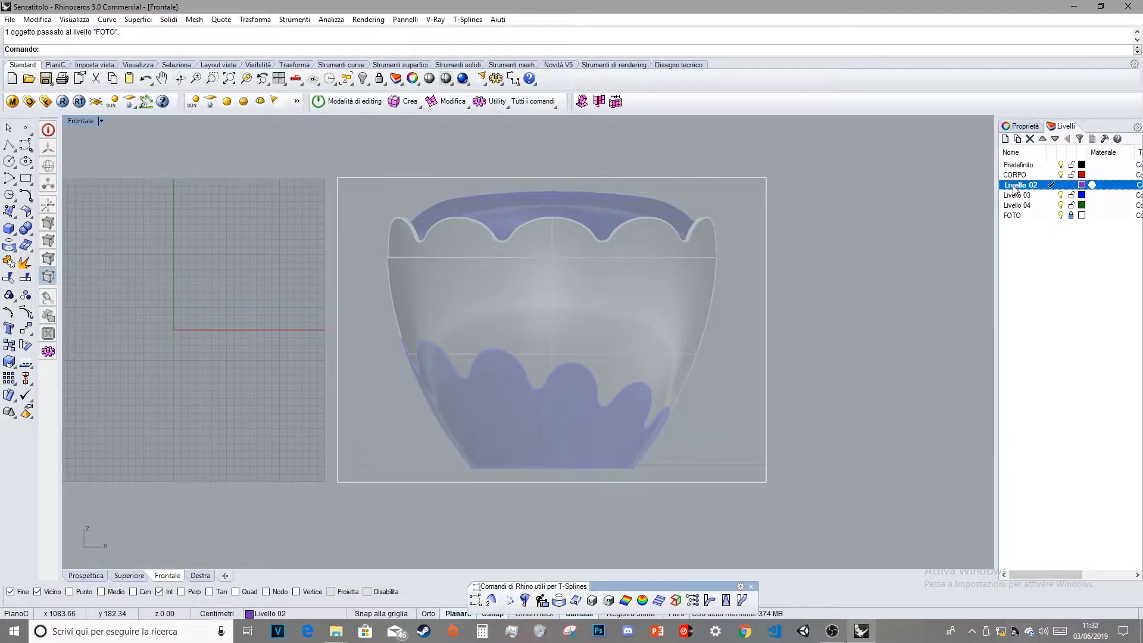
double_click(1022, 174)
click(1020, 187)
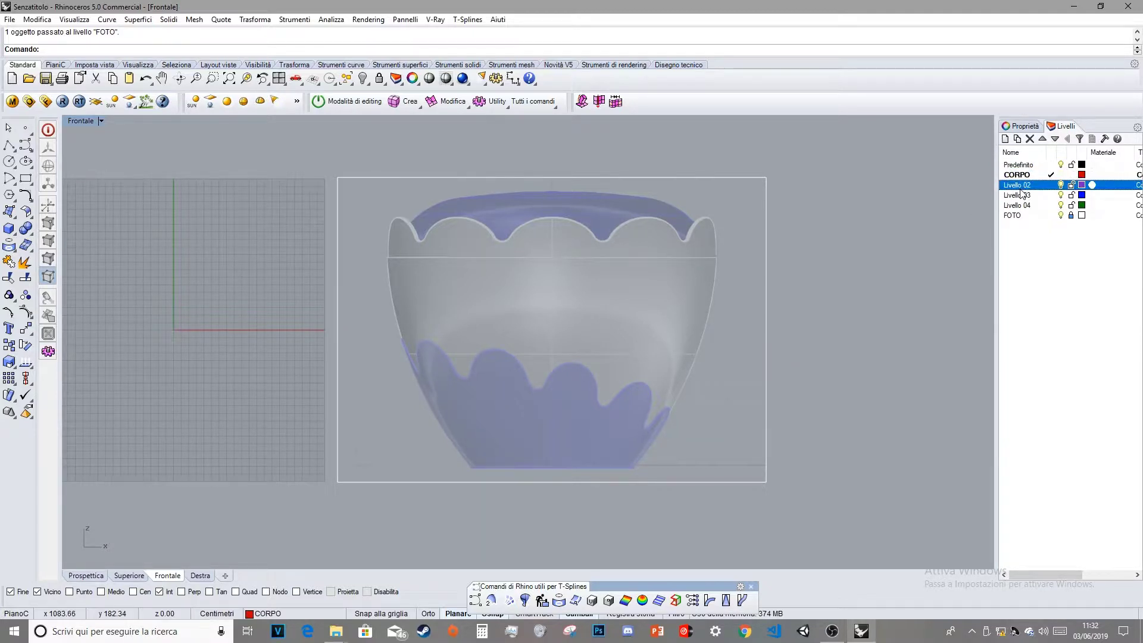
text(BASE)
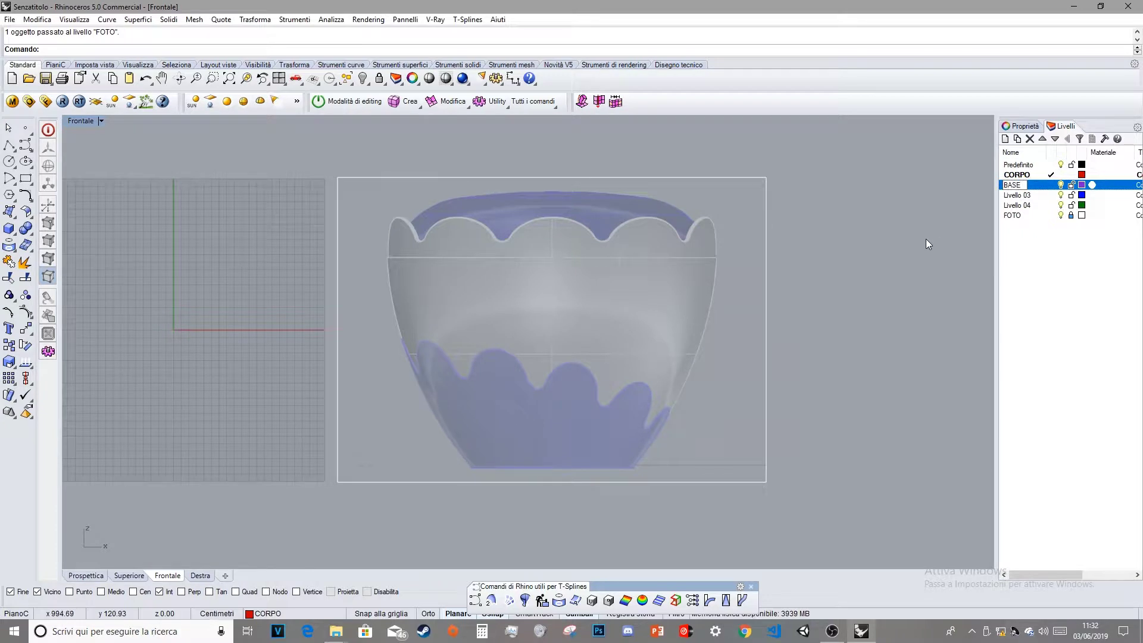
key(Return)
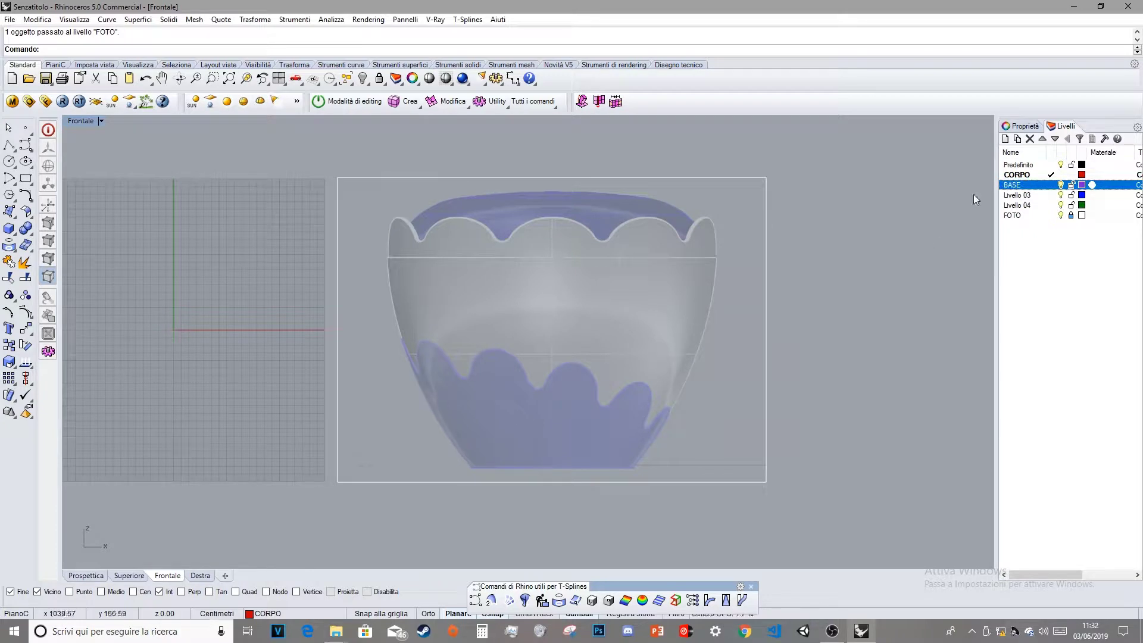
- Make Predefinito the current layer and rename the layer Livello 03 as COPERCHIO
click(1020, 165)
click(1024, 166)
click(1050, 165)
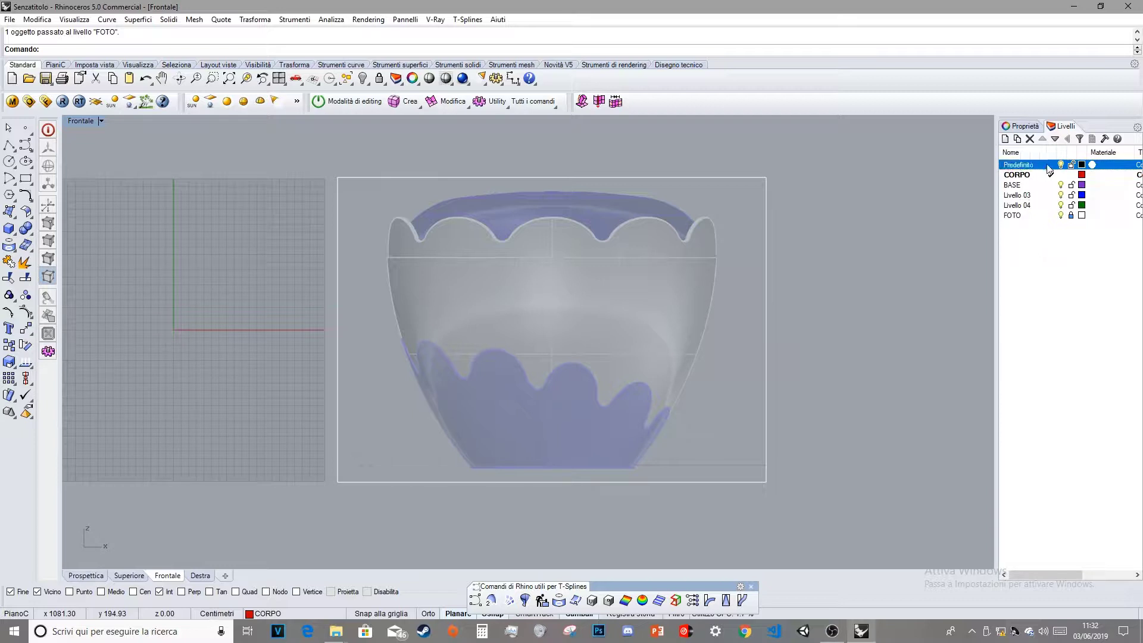
click(1020, 196)
click(1020, 197)
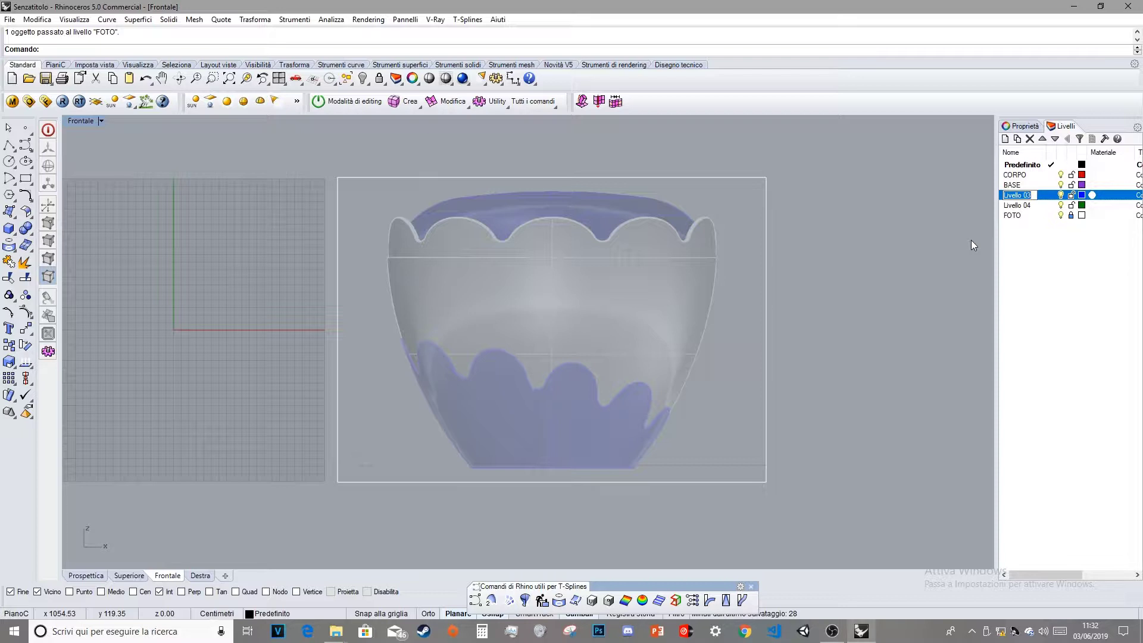
text(COPERCHIO)
key(Return)
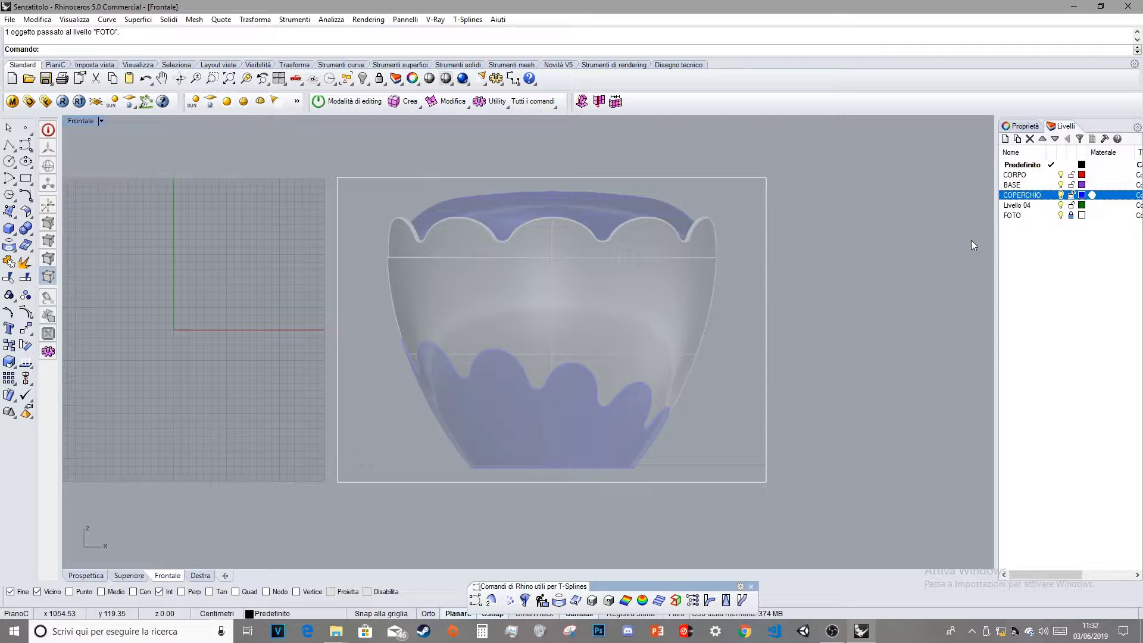
- Rename the layer Livello 04 as CURVE
click(1029, 206)
click(1009, 207)
text(C)
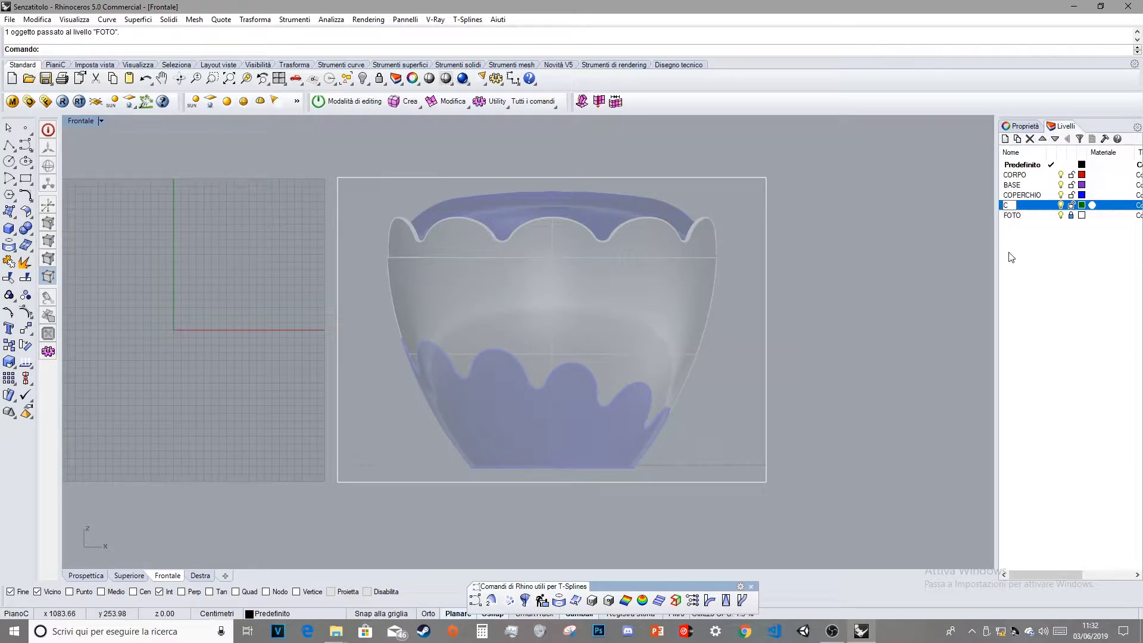
text(URVE)
key(Return)
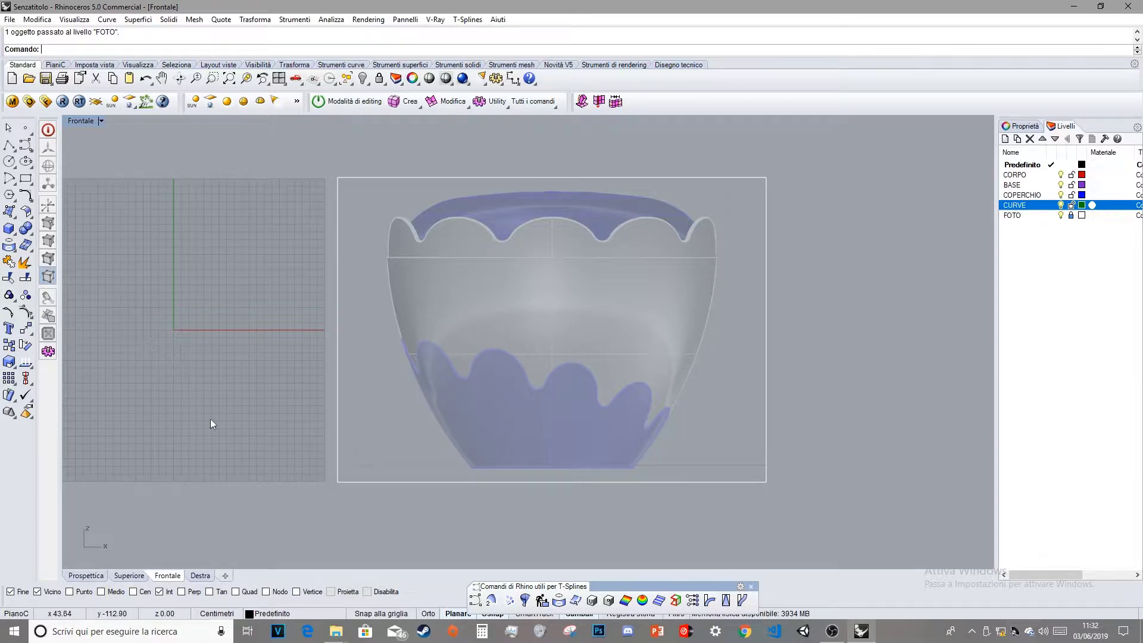
- Switch to File Explorer and open the ZUCCHERIERA PLASTICA folder inside FORMADHOC, CORSO RHINOCEROS
mouse_move(349, 635)
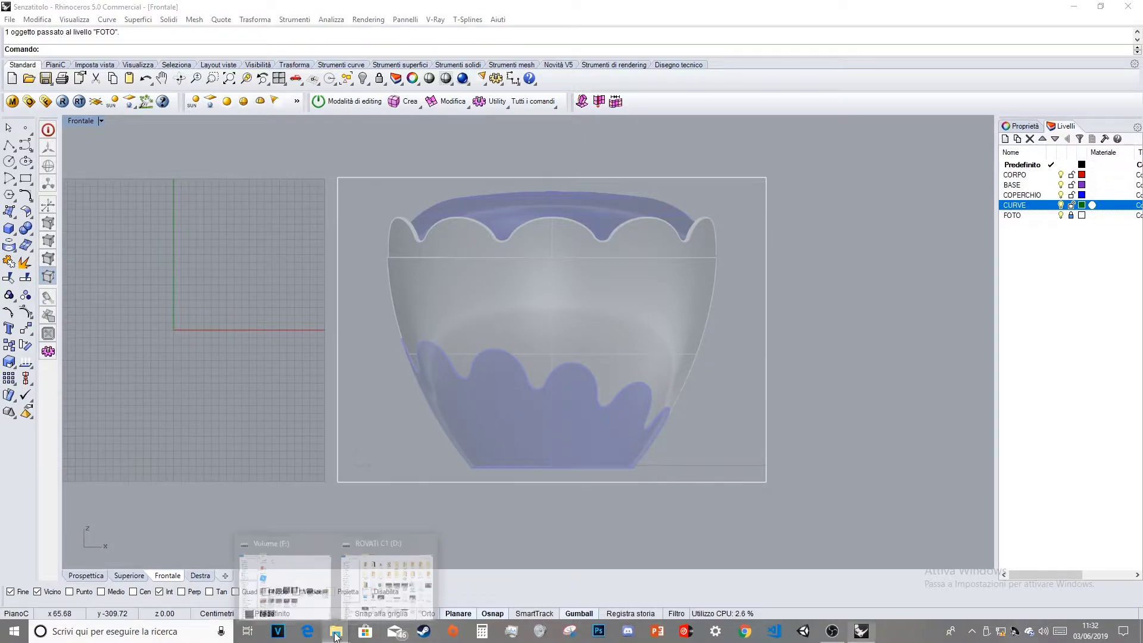
mouse_move(328, 569)
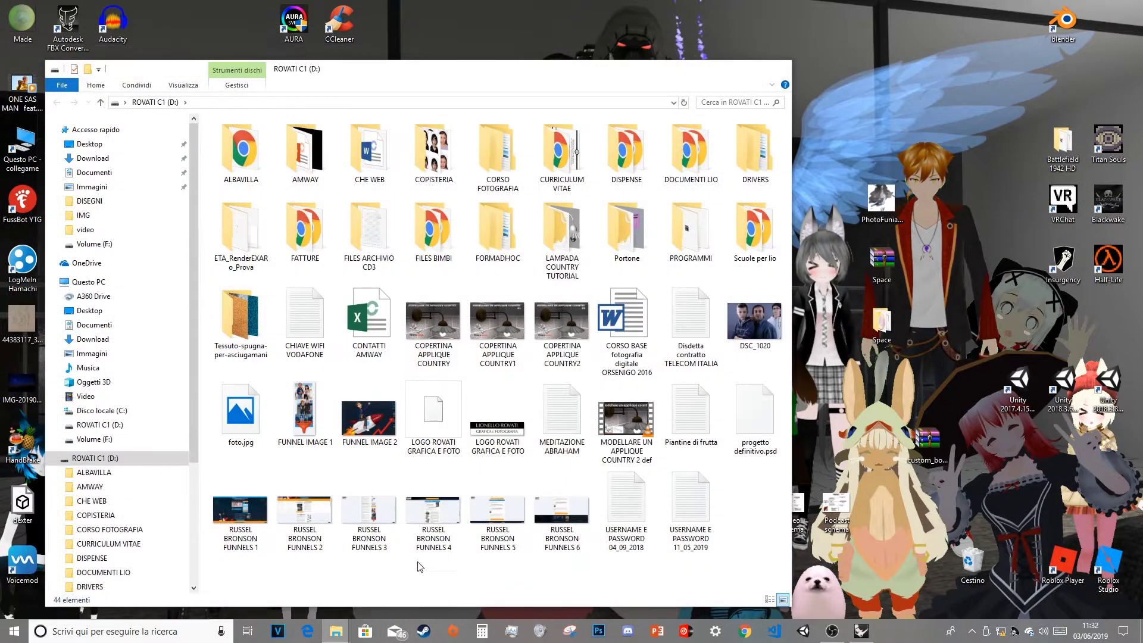
click(387, 580)
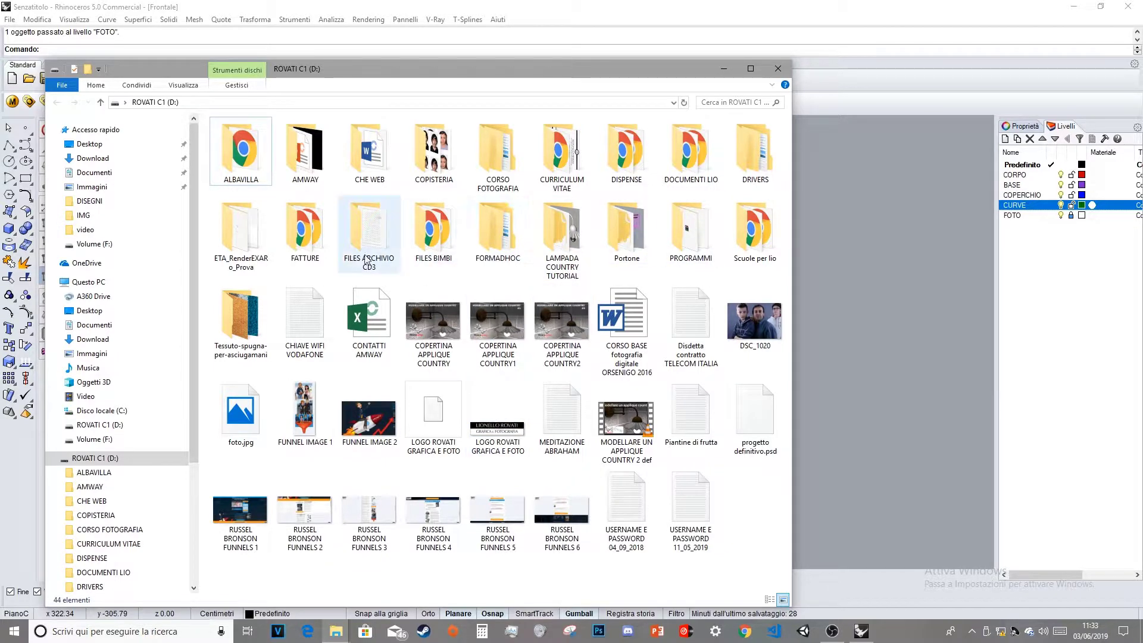
click(482, 238)
double_click(481, 234)
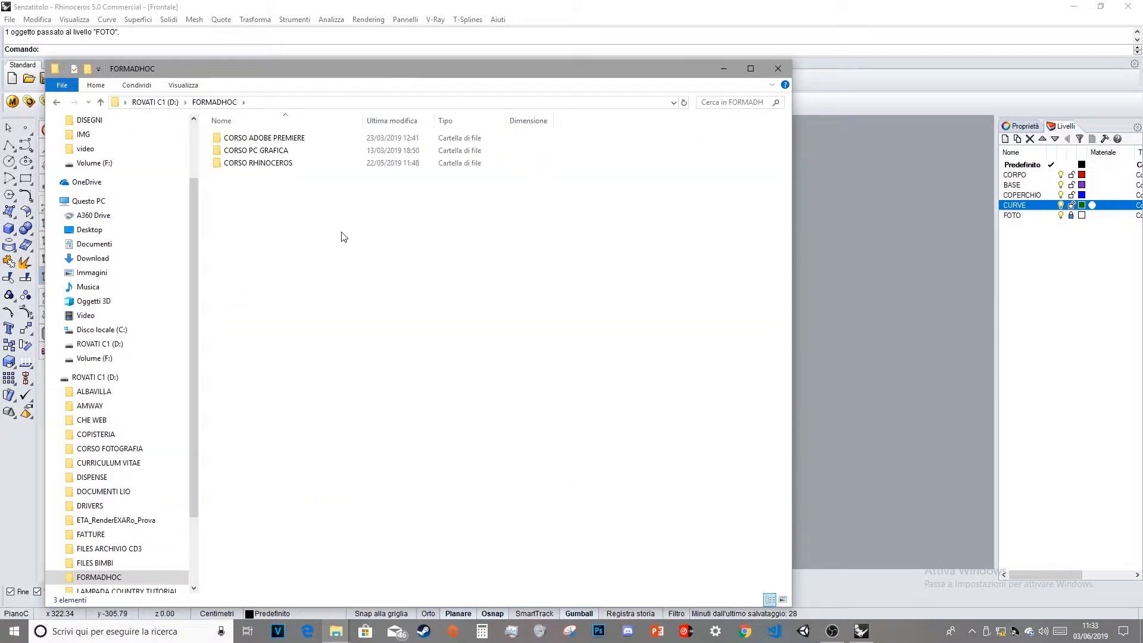
double_click(273, 166)
double_click(269, 161)
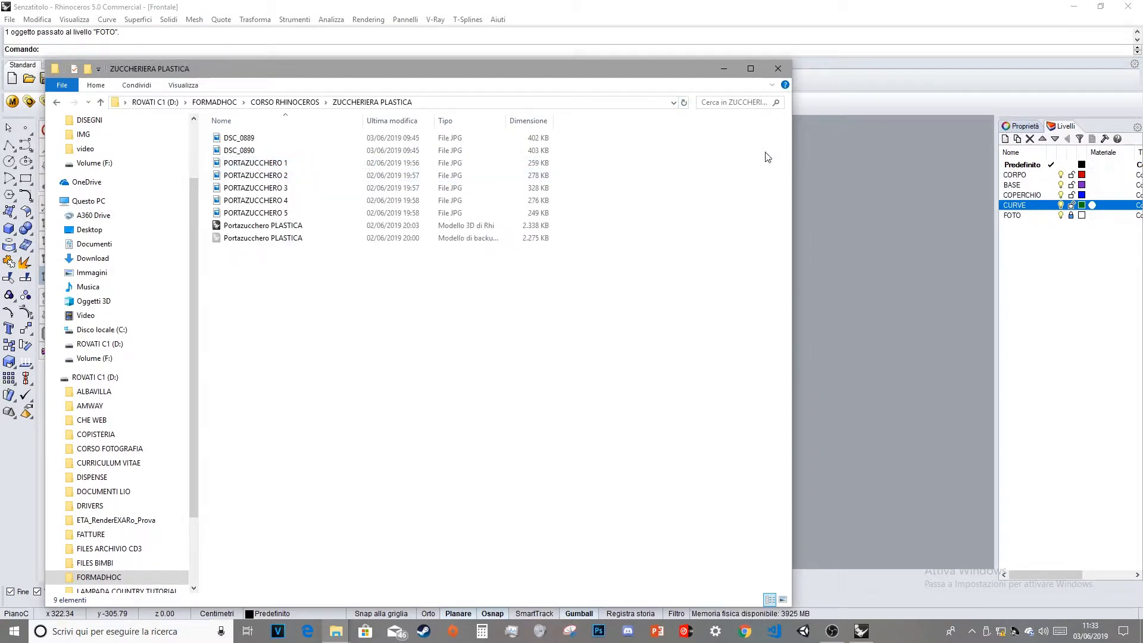
- Show the folder's files as very large icons and open the picture PORTAZUCCHERO 5 to examine the finished sugar bowl
click(183, 86)
click(194, 103)
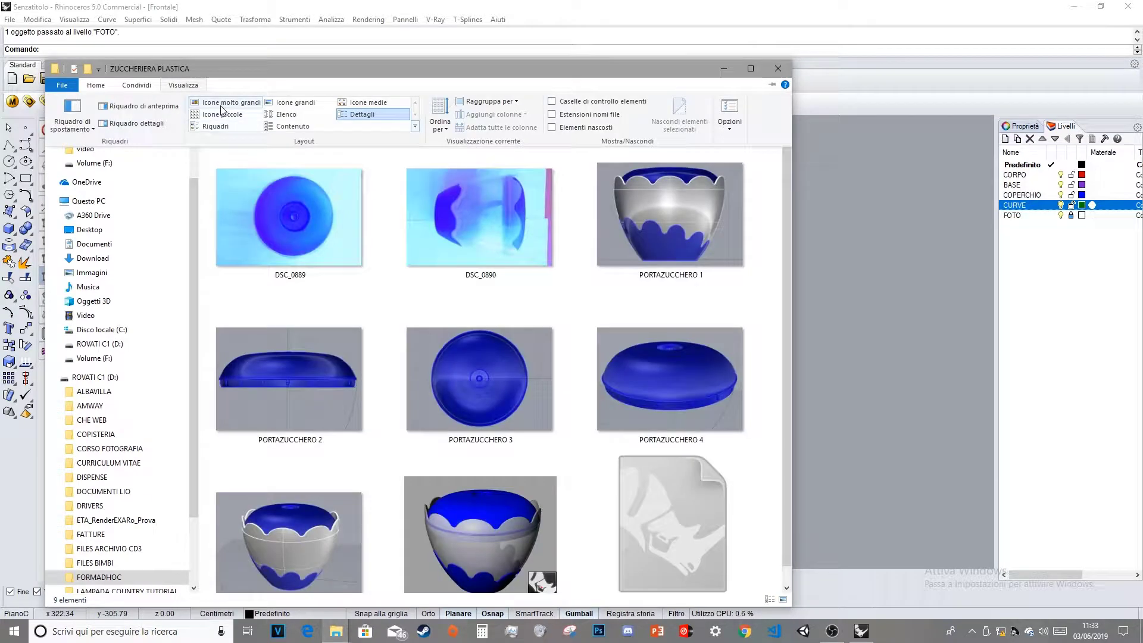
click(471, 488)
right_click(470, 523)
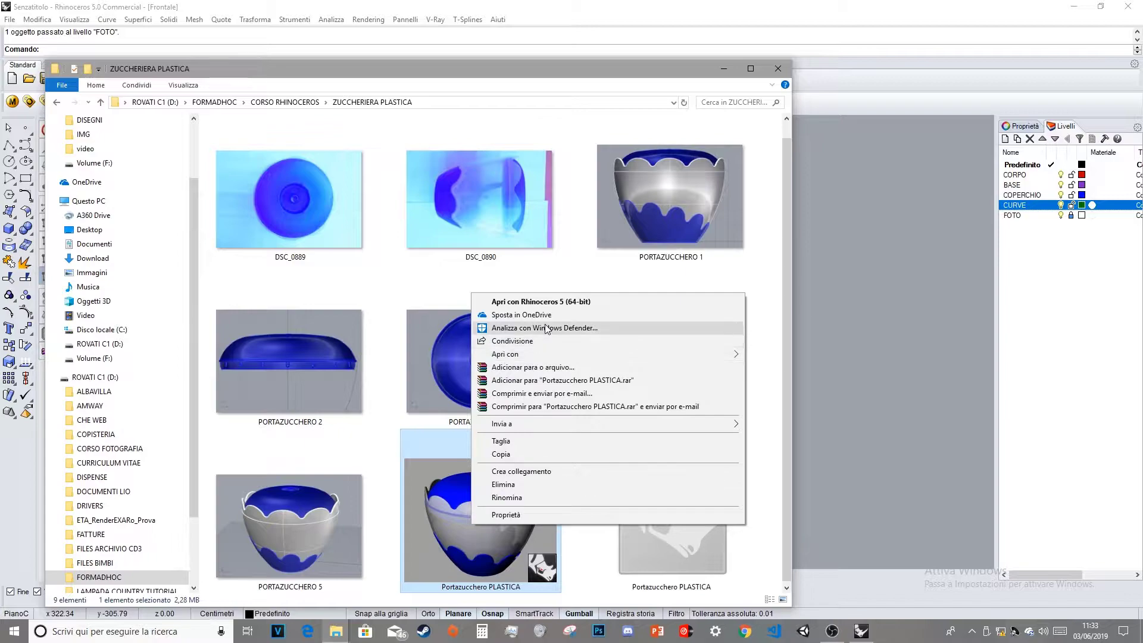
right_click(280, 516)
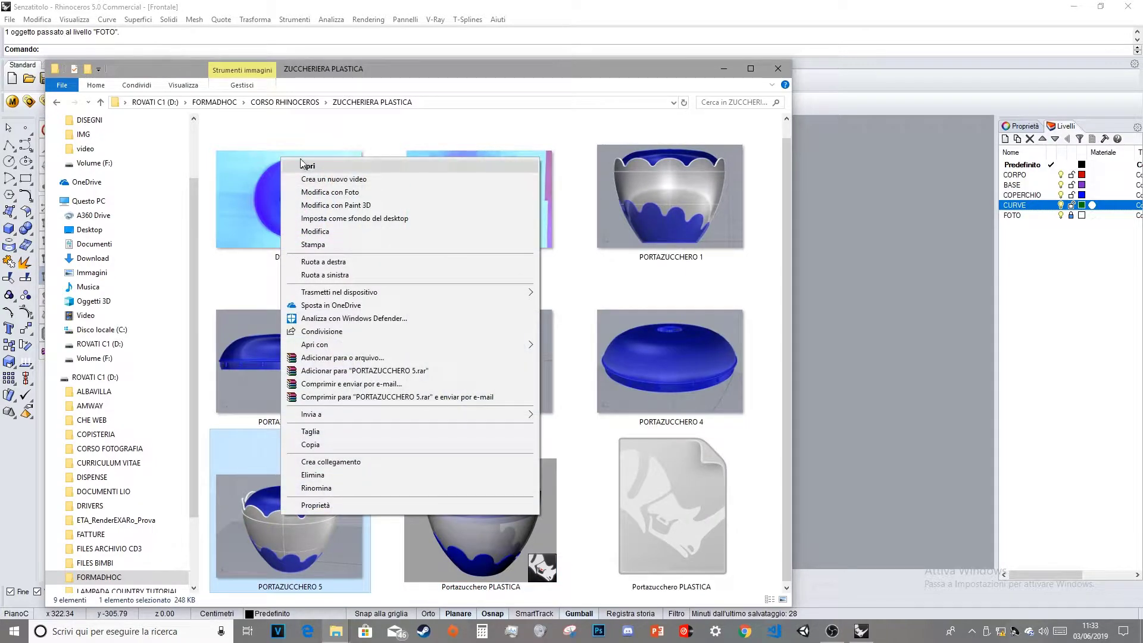
click(307, 166)
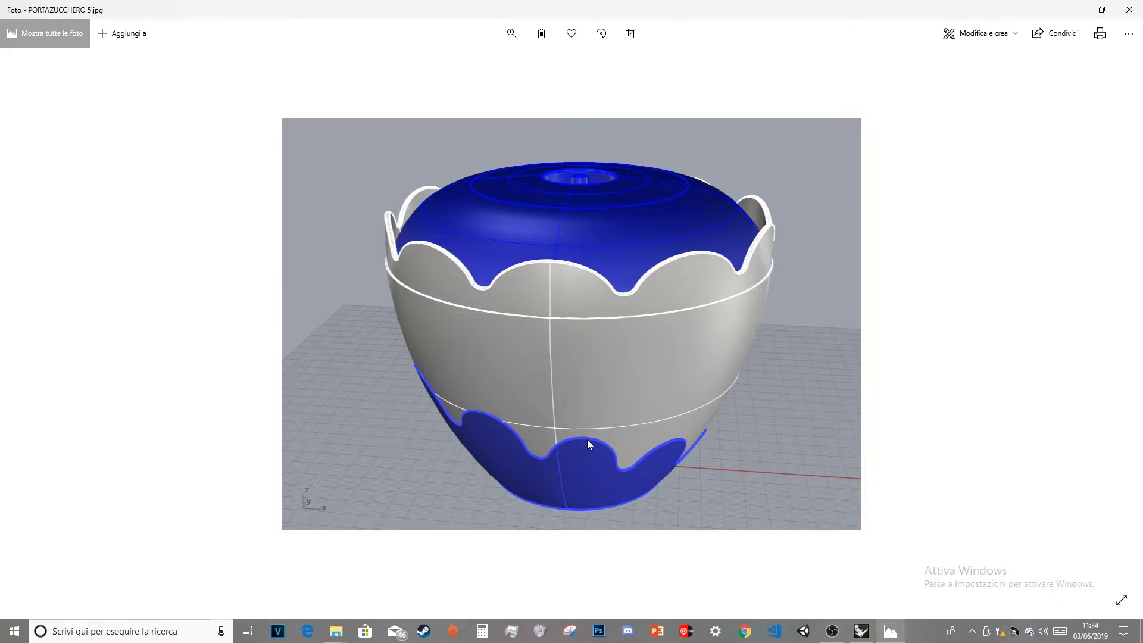
- Back in Rhinoceros, disable object snaps and draw a vertical centre line about 364 cm long from the bowl's base to its top edge
click(861, 630)
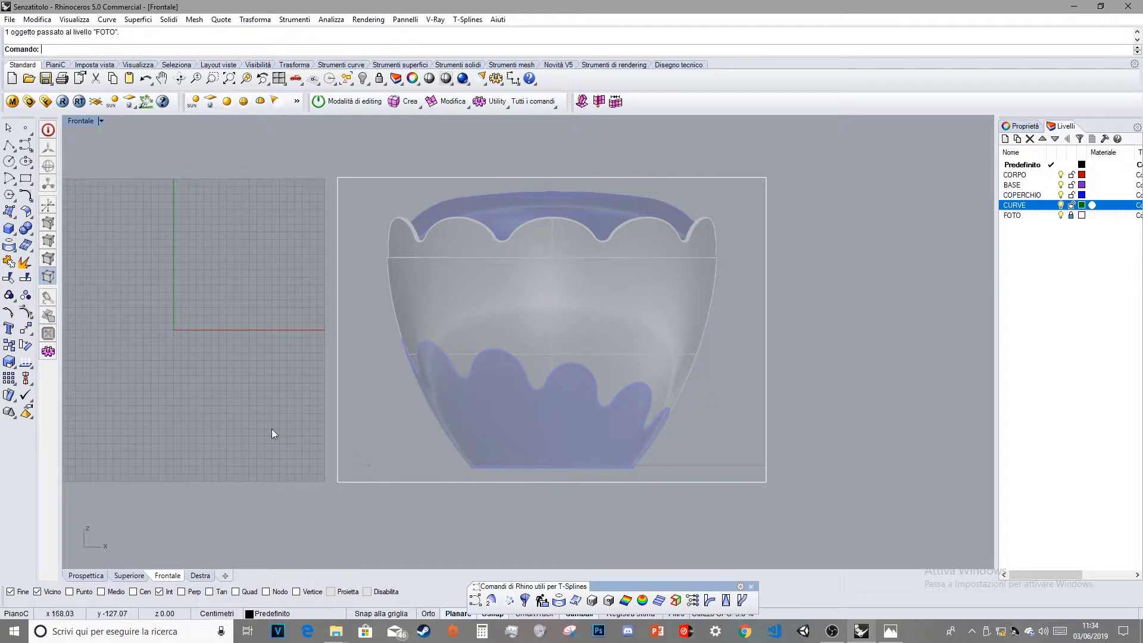
click(8, 145)
click(35, 157)
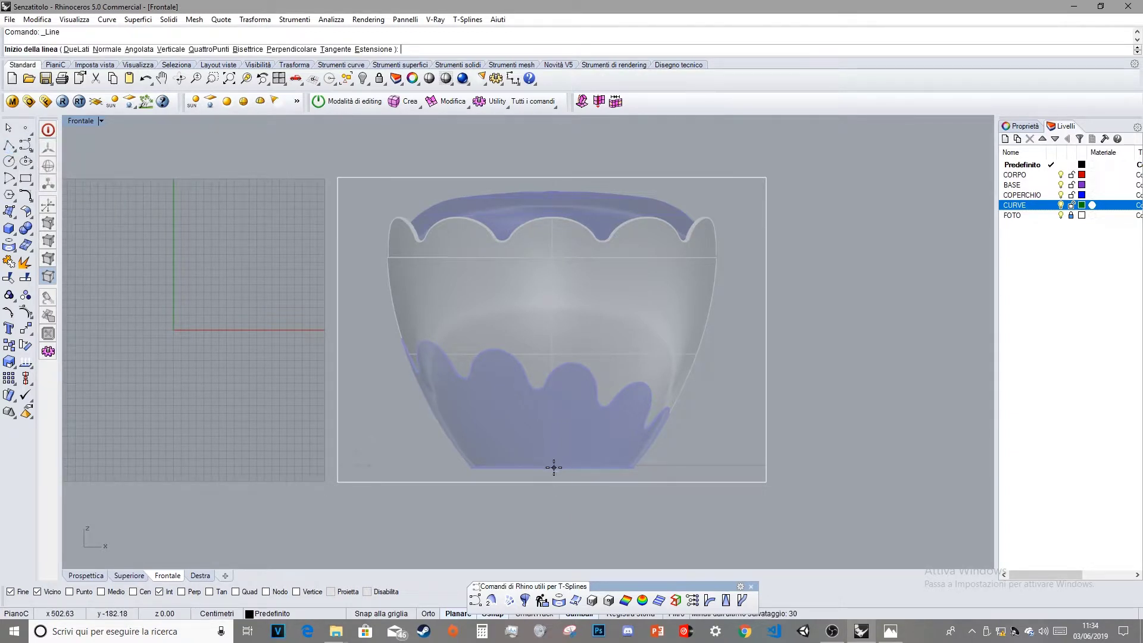
click(368, 591)
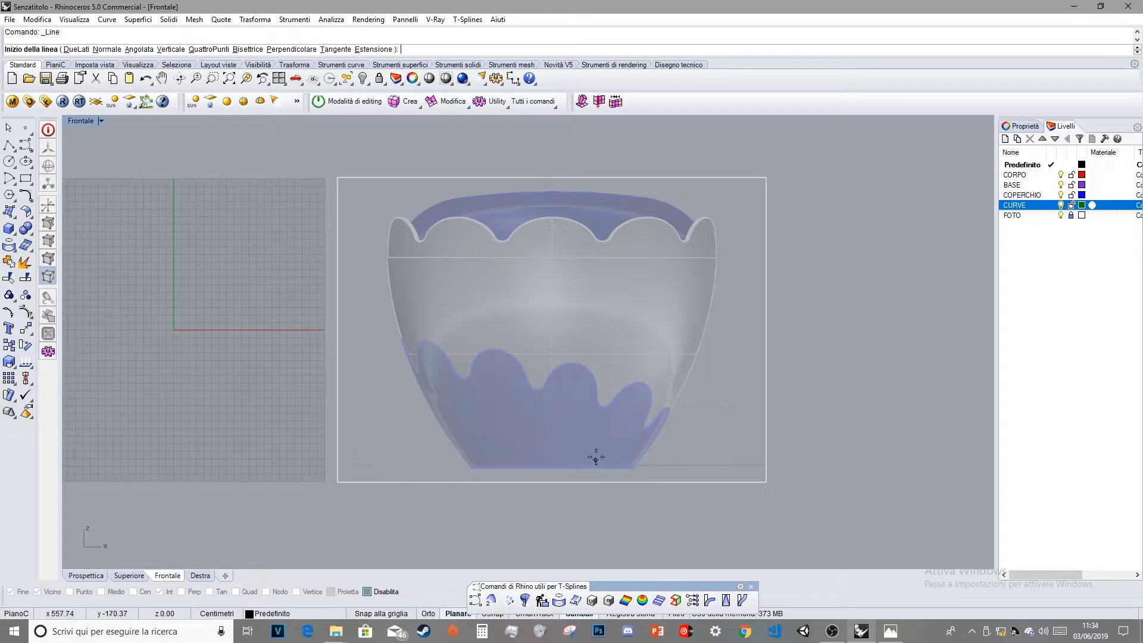
click(552, 466)
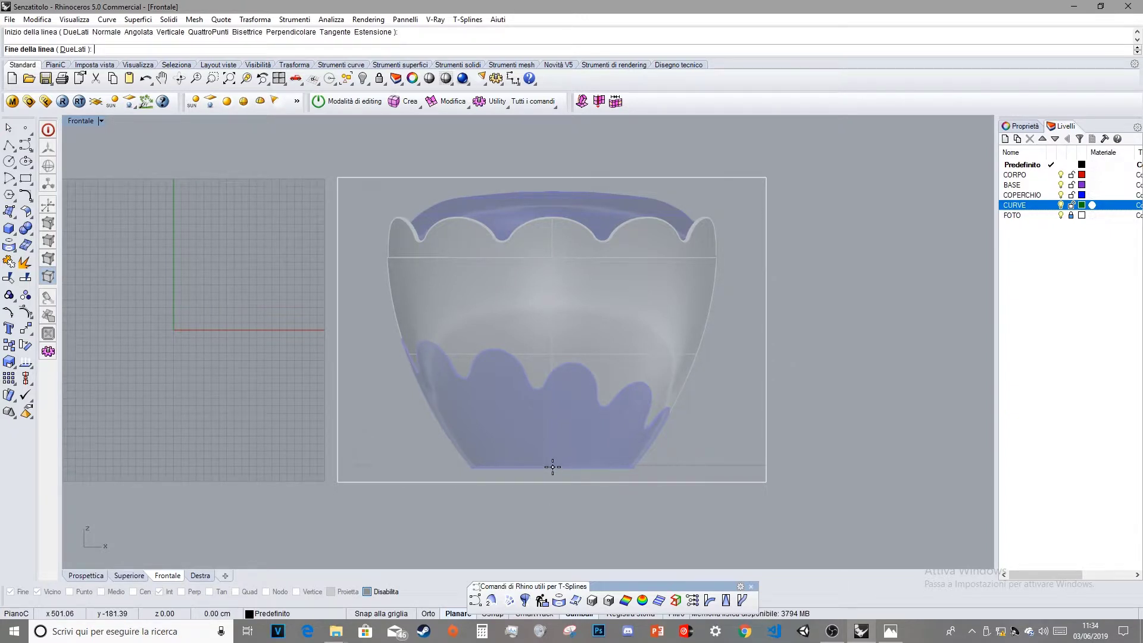
click(552, 192)
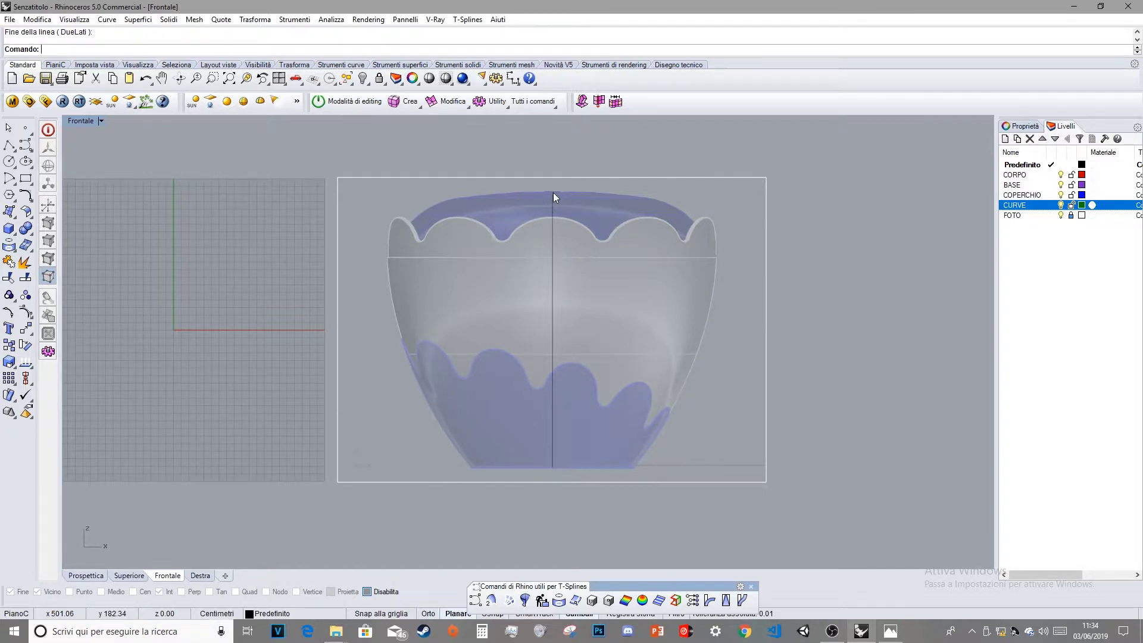
click(552, 280)
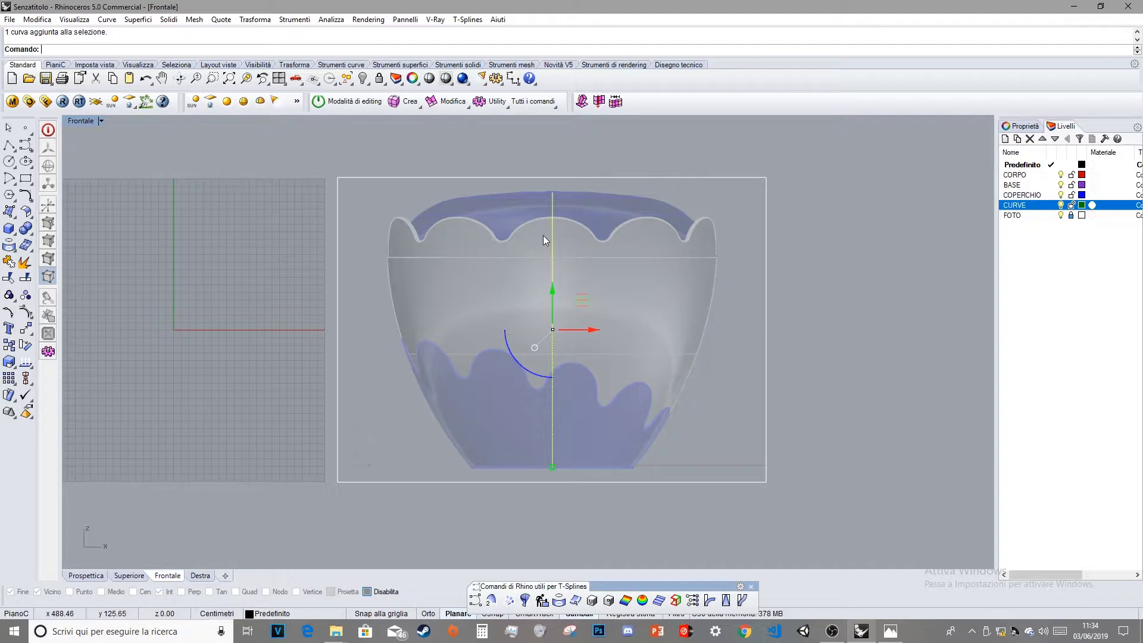
right_drag(683, 224, 619, 225)
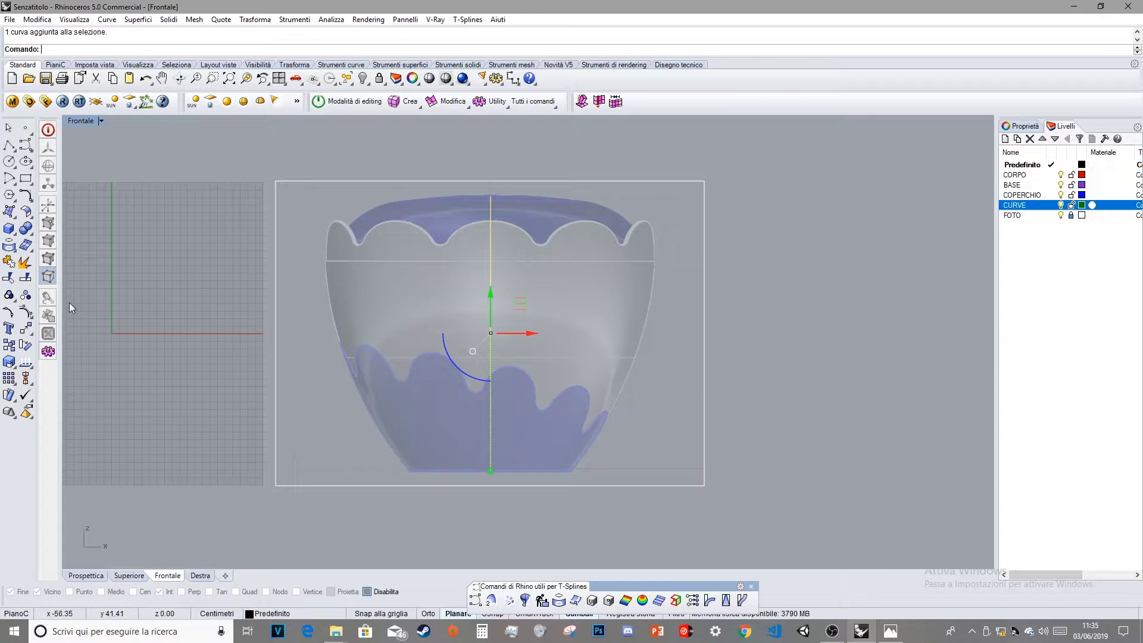
- Re-enable object snaps with only Fine active and draw a horizontal line from the centre line's lower end to the edge of the bowl's base
click(378, 591)
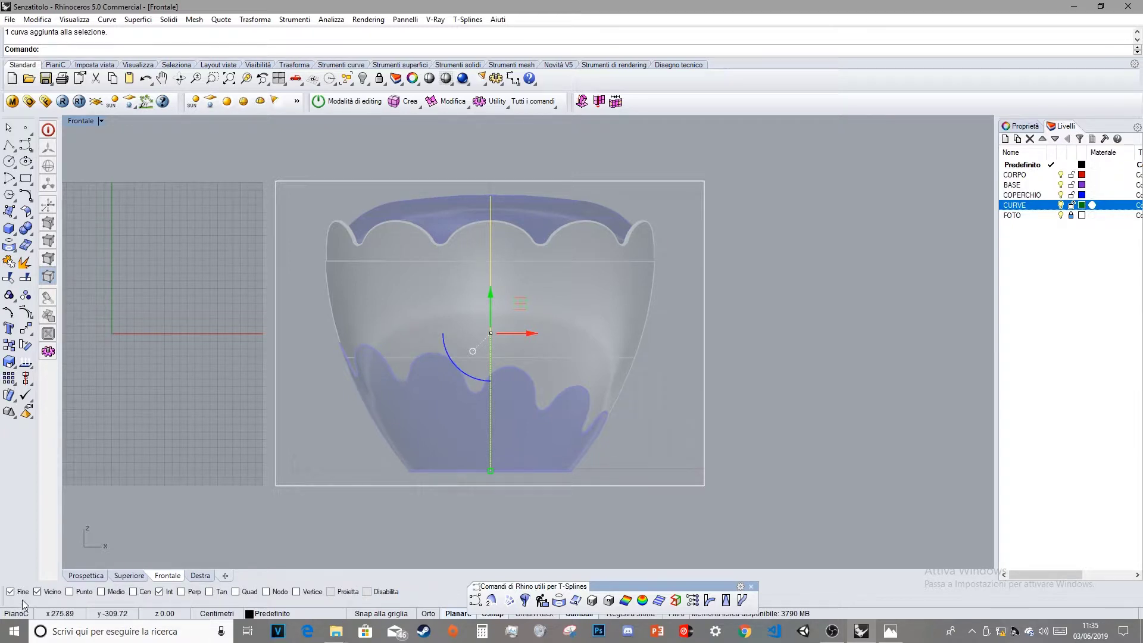
click(38, 591)
click(168, 592)
click(8, 147)
click(490, 470)
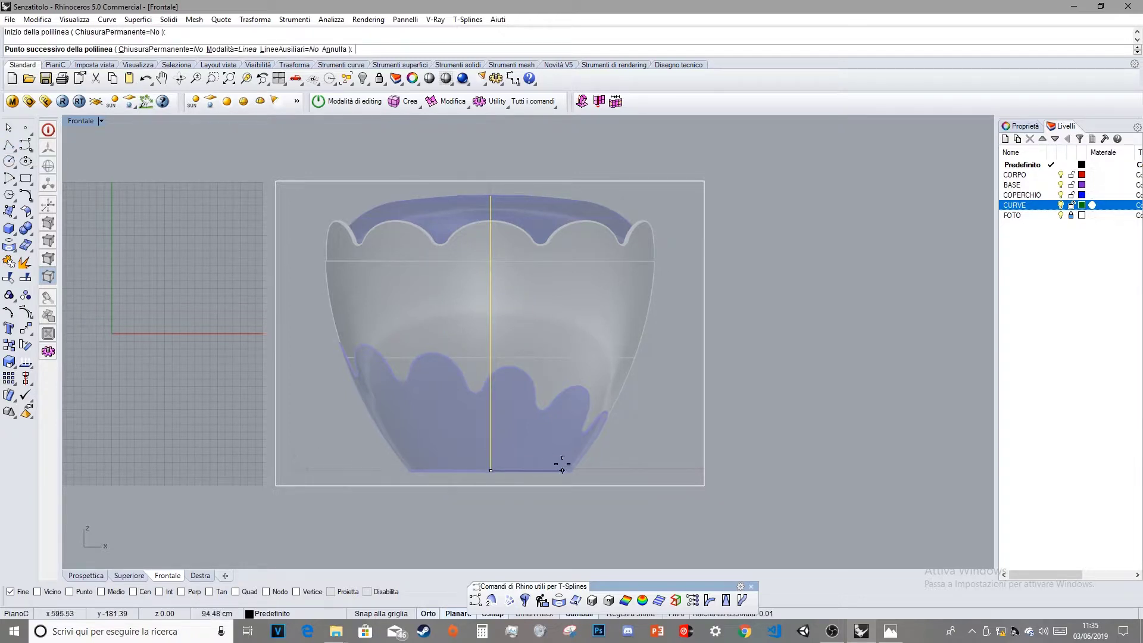
click(563, 470)
key(Return)
click(563, 470)
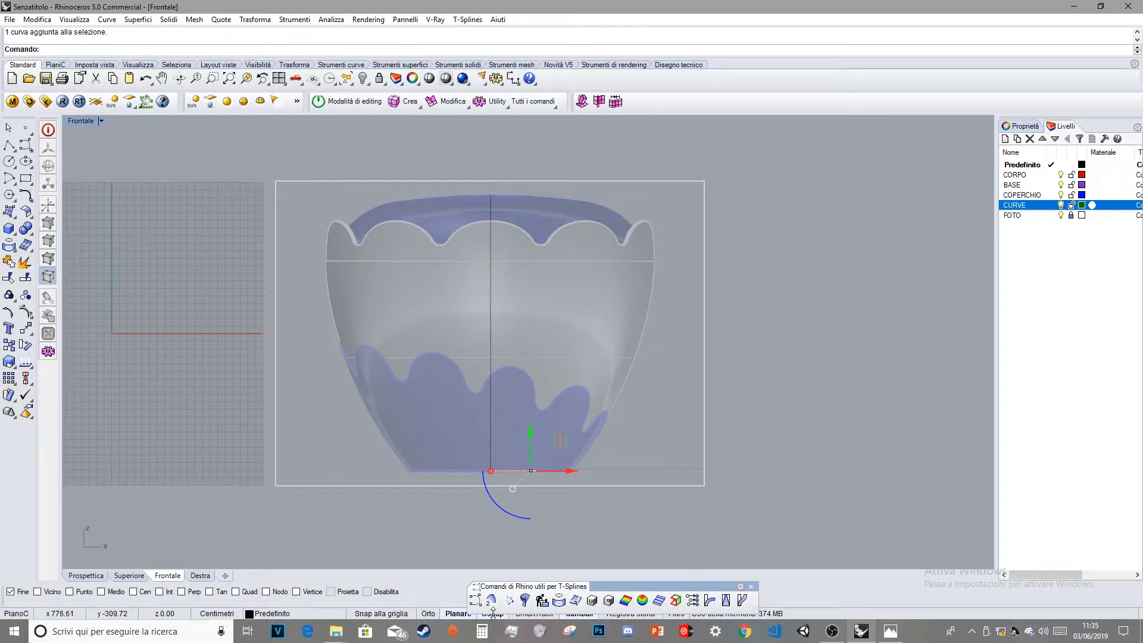
- Dock the floating T-Splines toolbar below the viewport and turn off the Gumball
drag(628, 586, 523, 608)
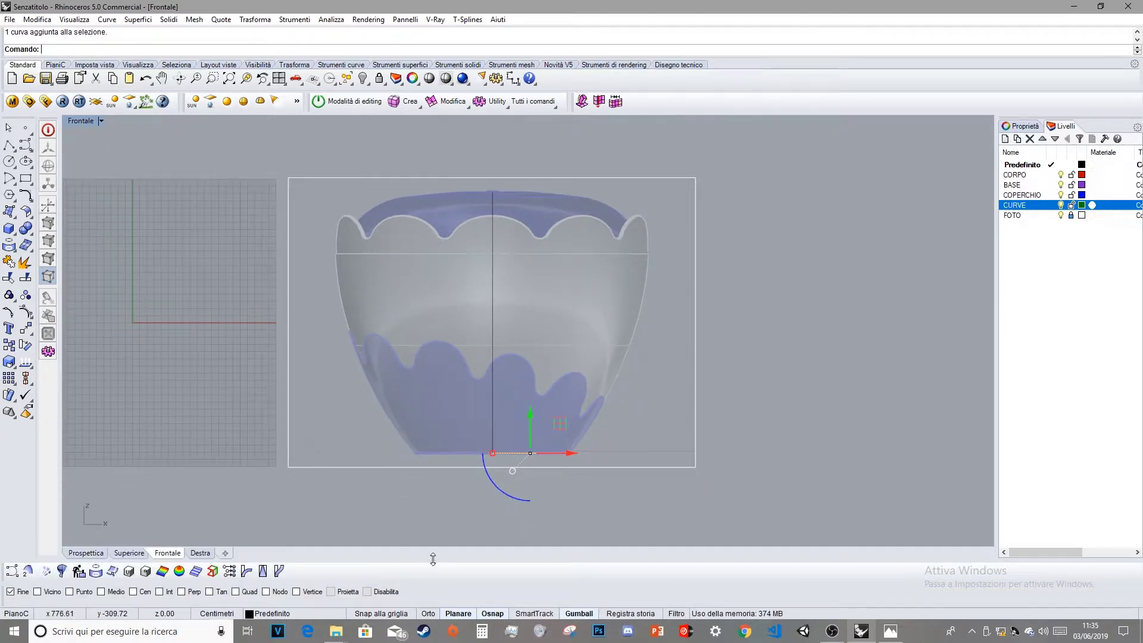
click(592, 616)
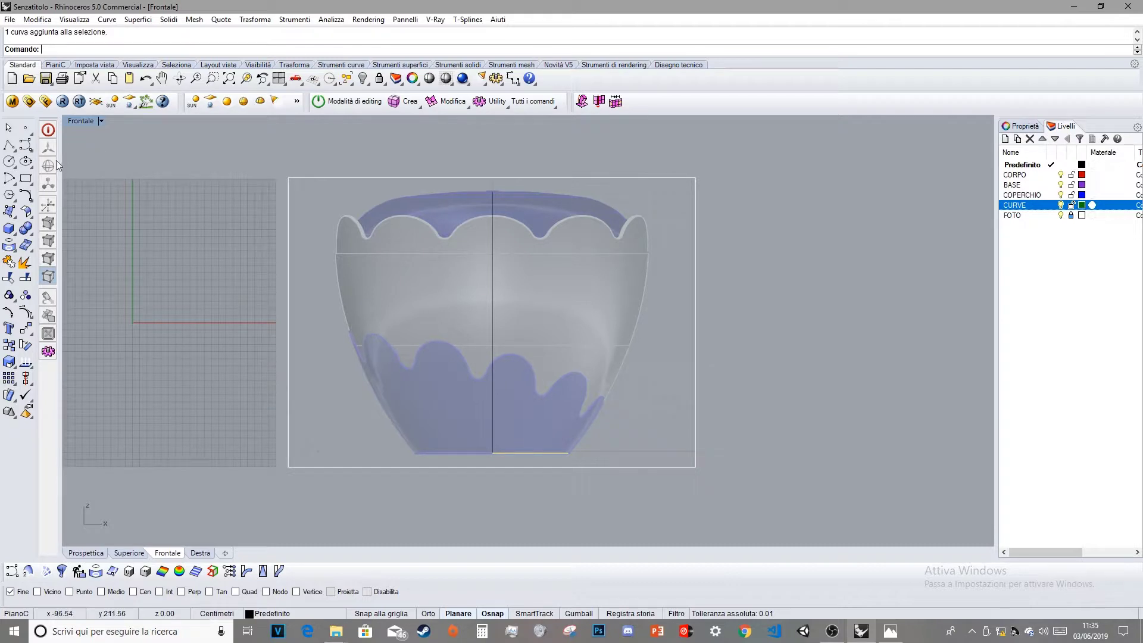
- Draw a start-end-direction arc along the bowl's side from the base line's outer end to the rim, and join it to the base line
click(13, 183)
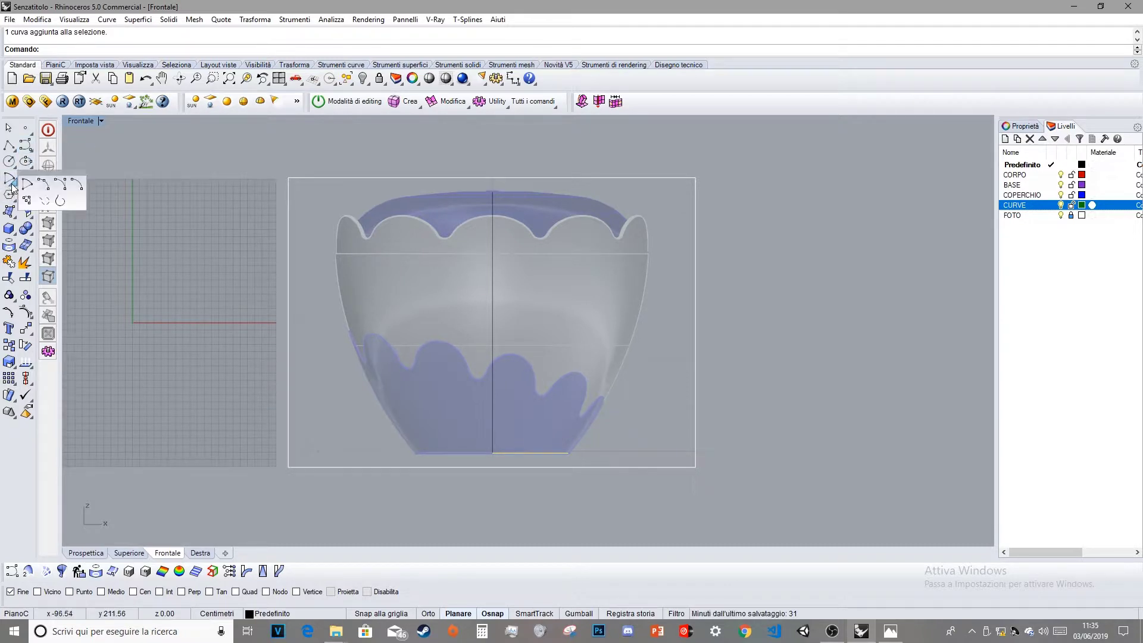
drag(45, 179, 233, 179)
click(233, 177)
click(568, 453)
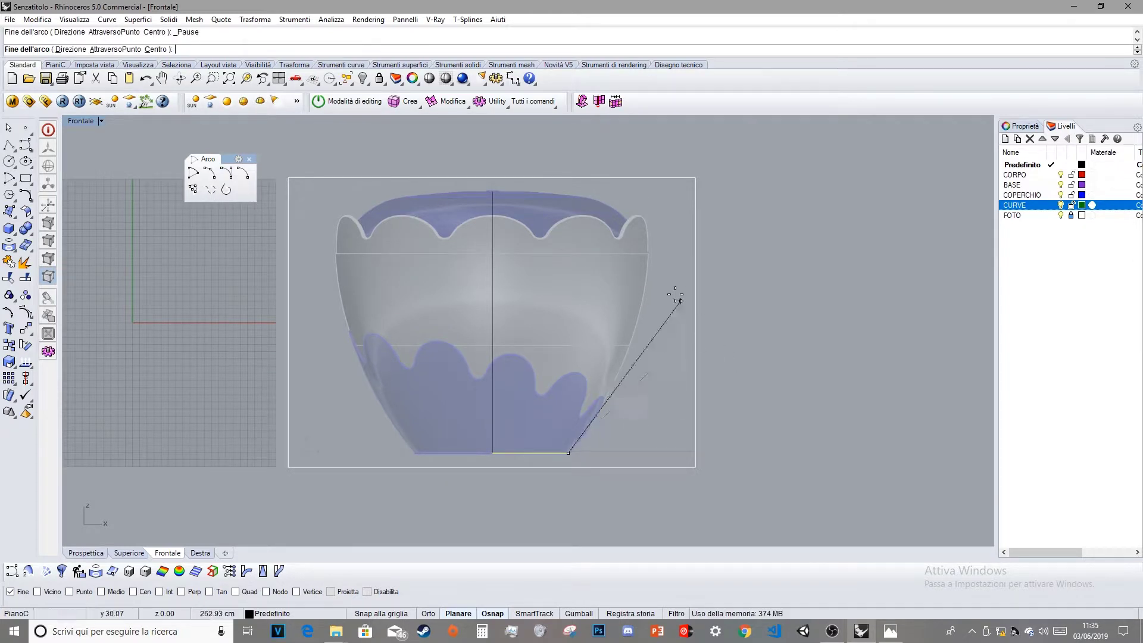
click(646, 232)
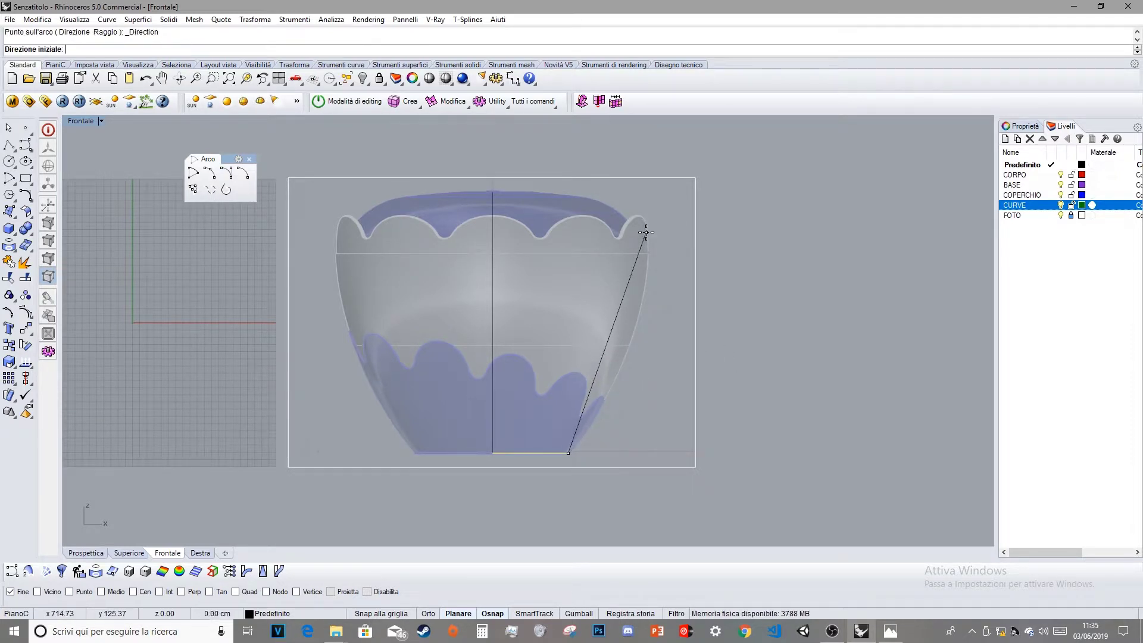
click(654, 343)
click(623, 353)
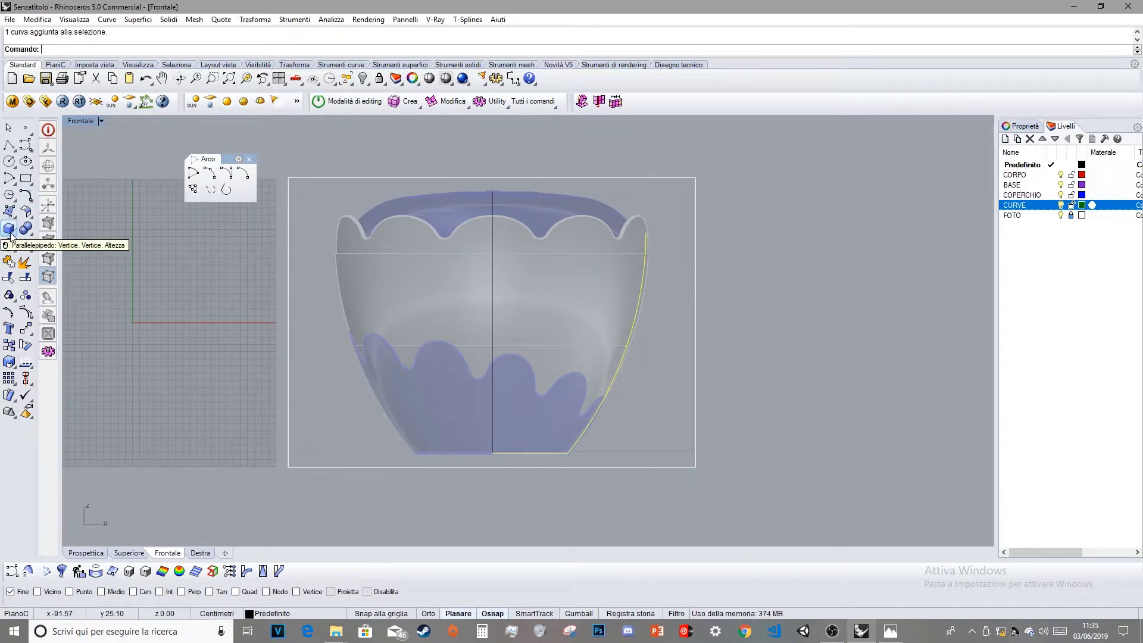
click(25, 262)
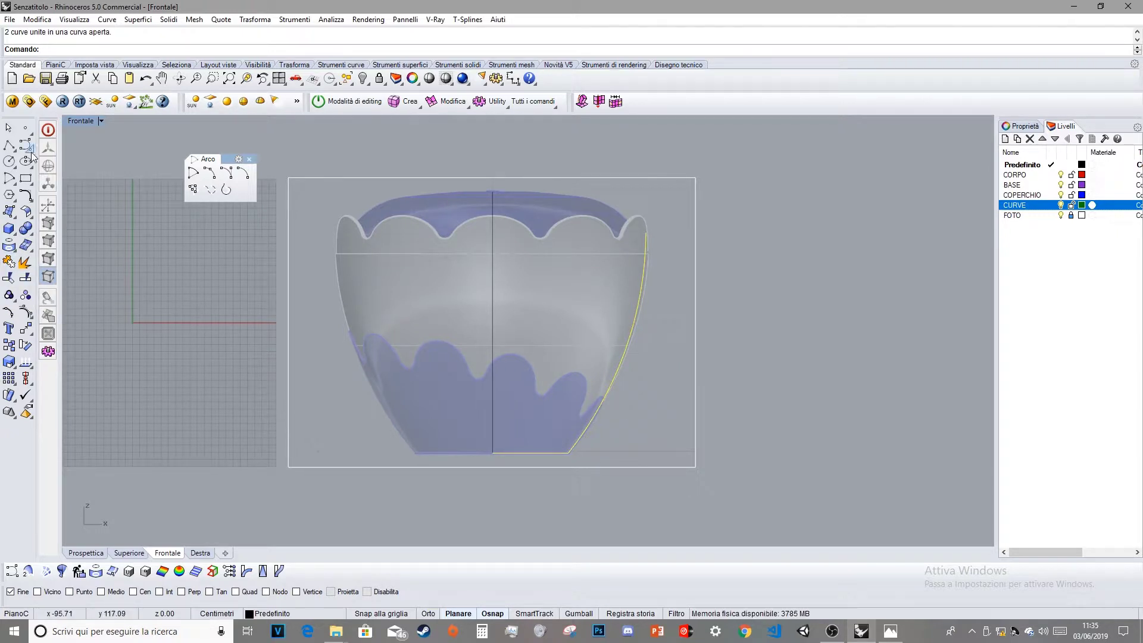
- Draw a vertical line about 46 cm long upward from the arc's upper end and join it to the profile curve
click(10, 148)
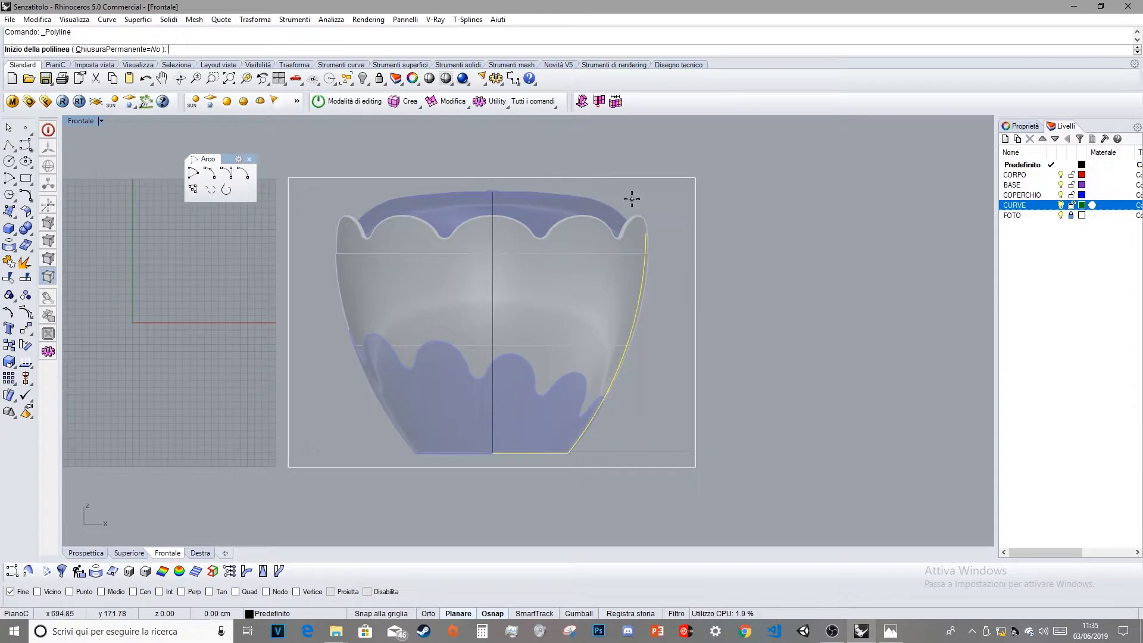
click(646, 233)
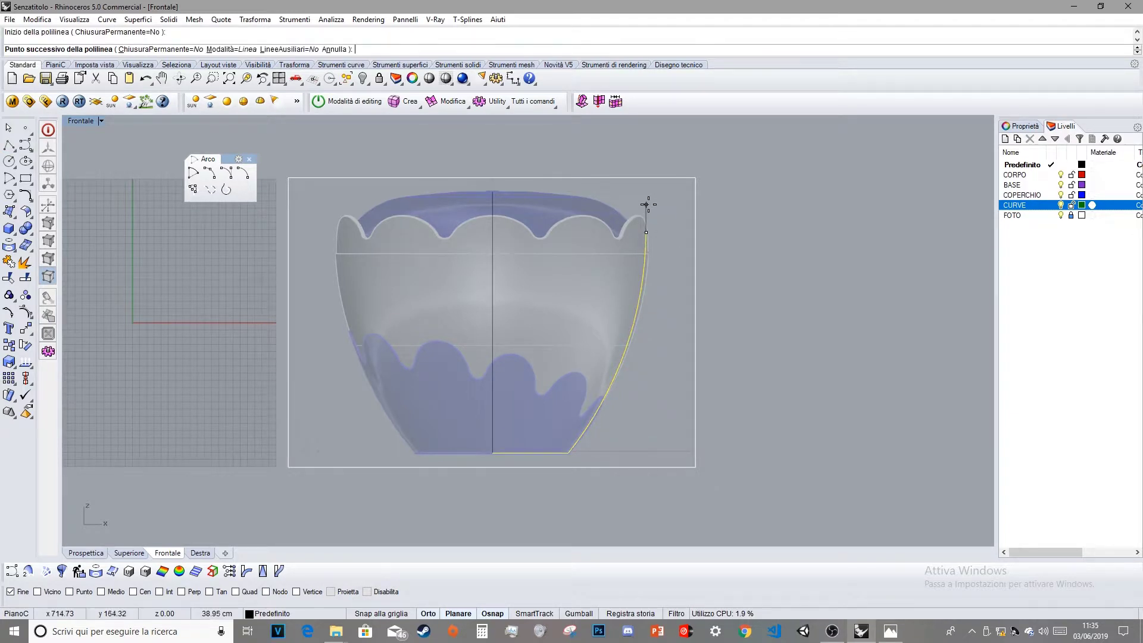
click(648, 200)
key(Return)
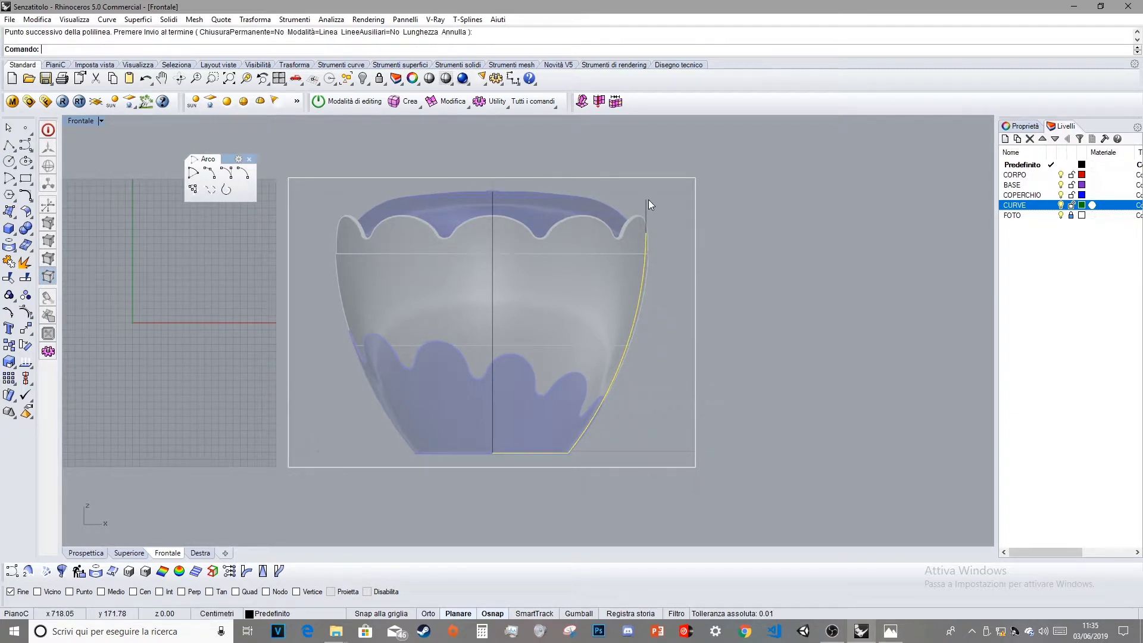
click(647, 212)
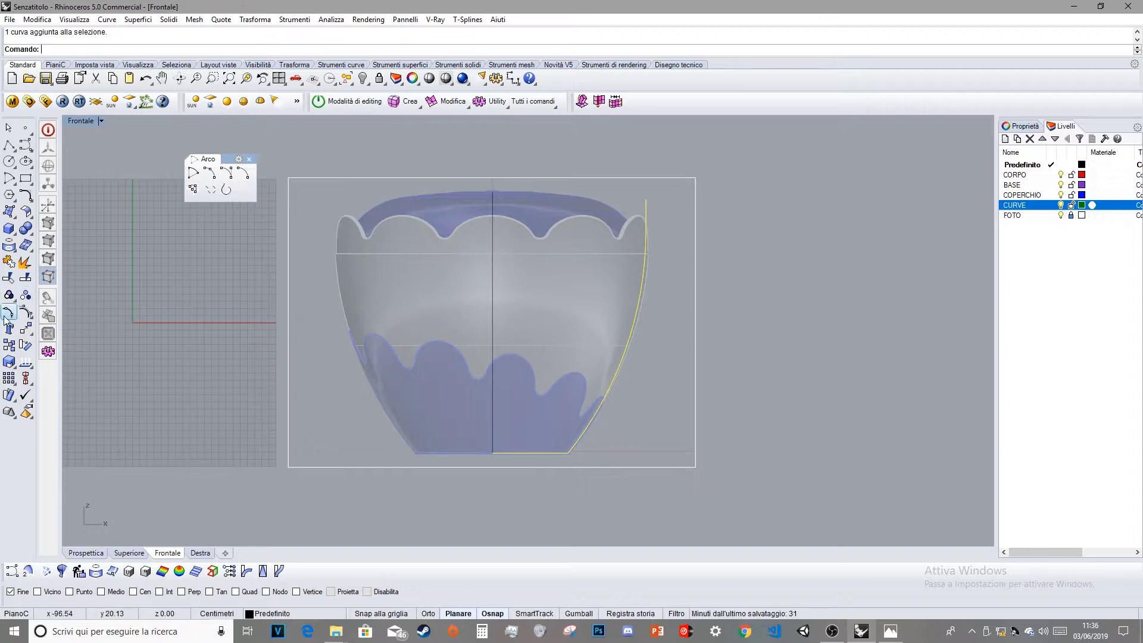
click(9, 262)
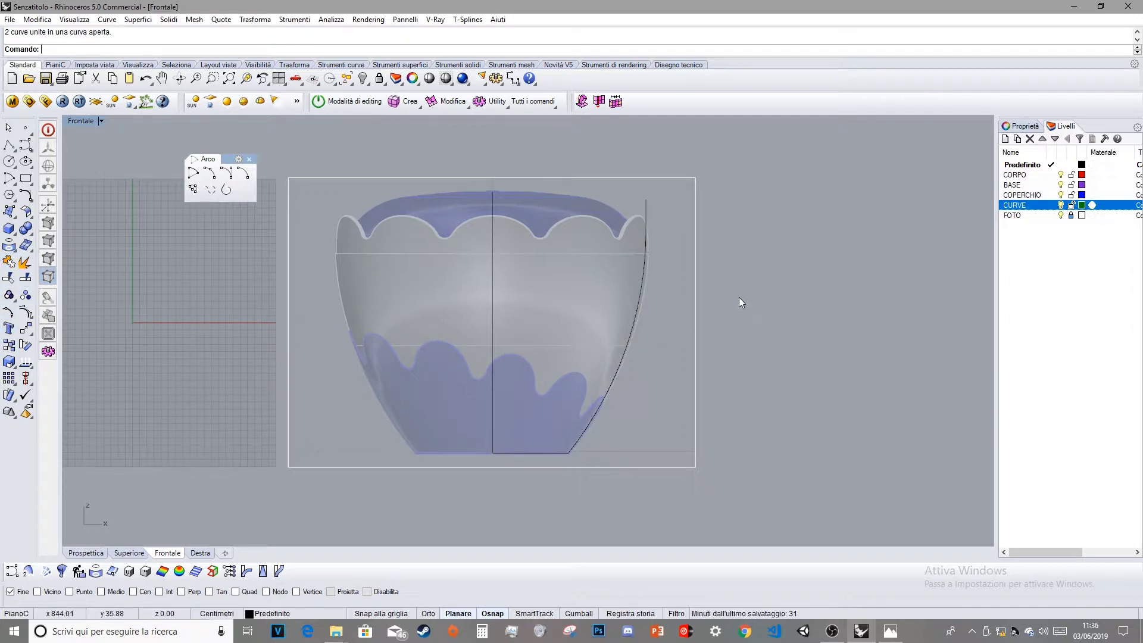
- Assign the joined bowl profile curve to the CURVE layer
click(642, 288)
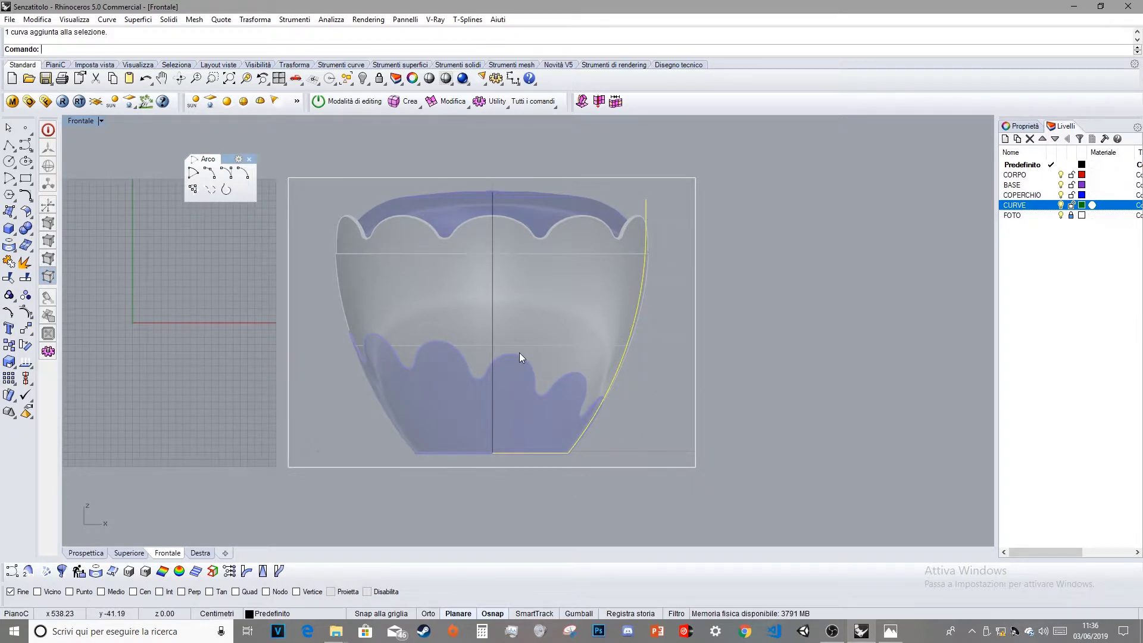
right_click(1017, 206)
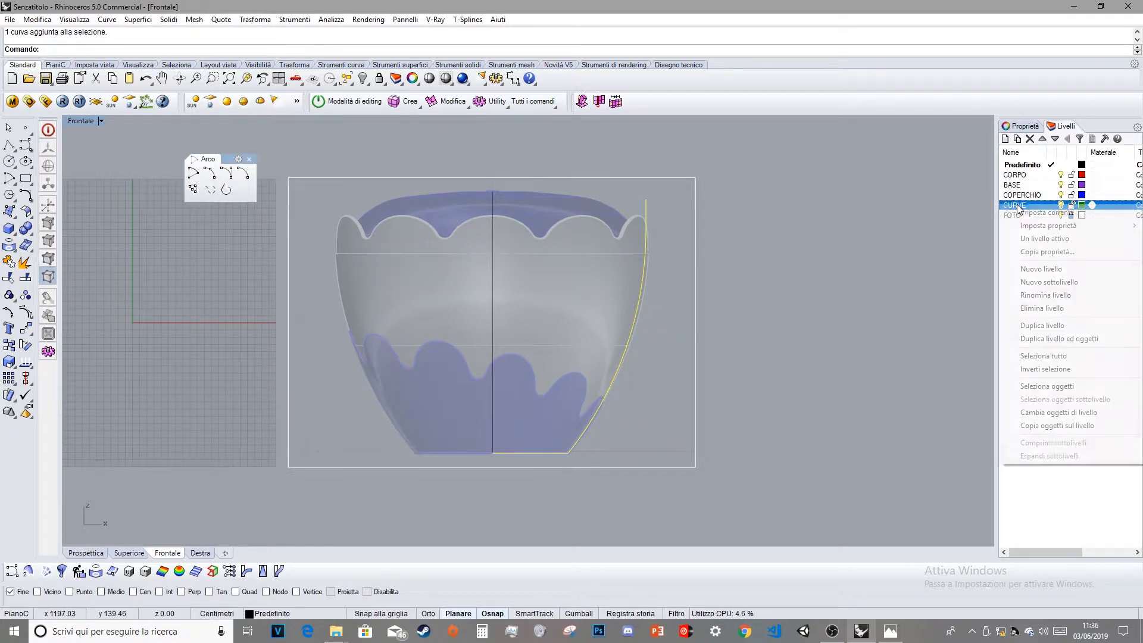
click(1058, 412)
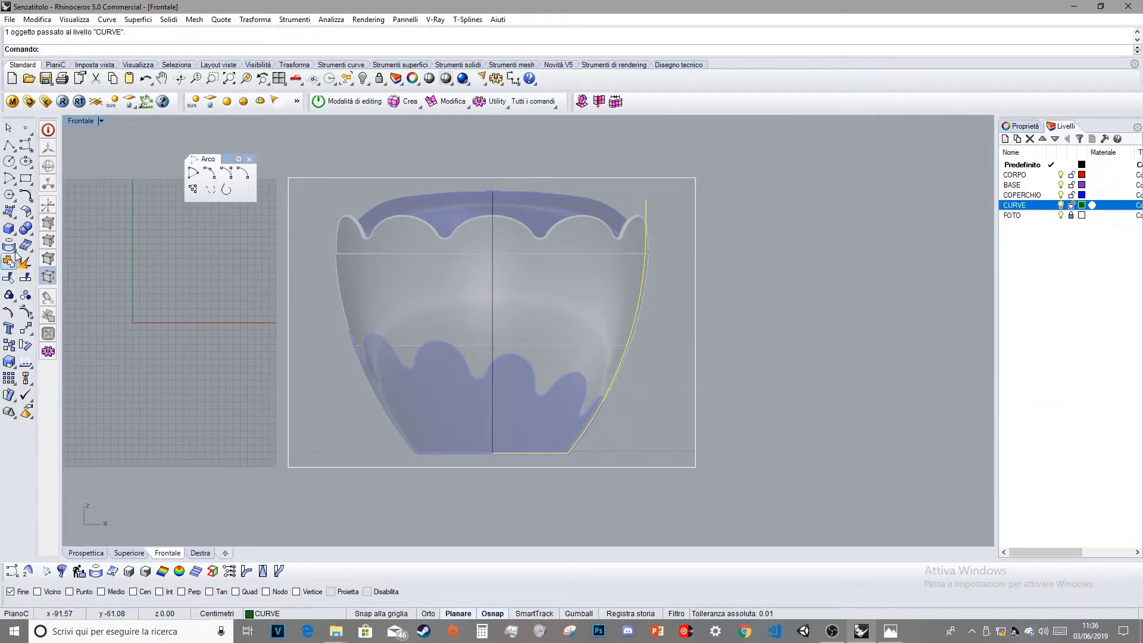
- Revolve the profile curve a full 360° about the vertical centre line, starting at angle 0, to create the bowl surface
click(10, 212)
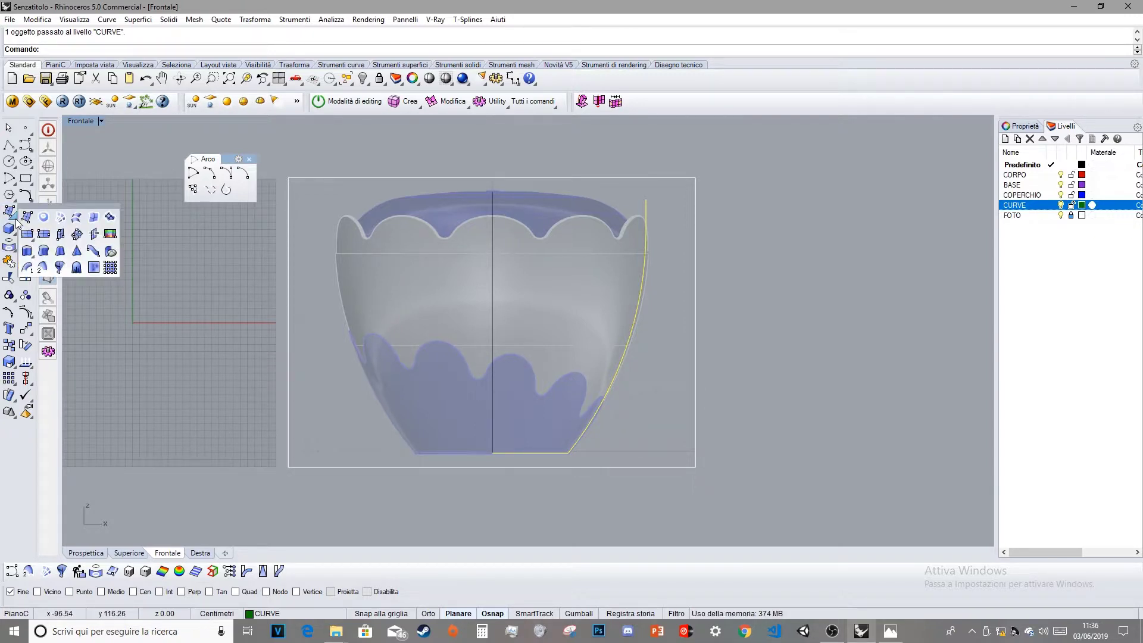
click(65, 259)
click(492, 453)
click(494, 242)
key(Return)
key(Return)
key(Return)
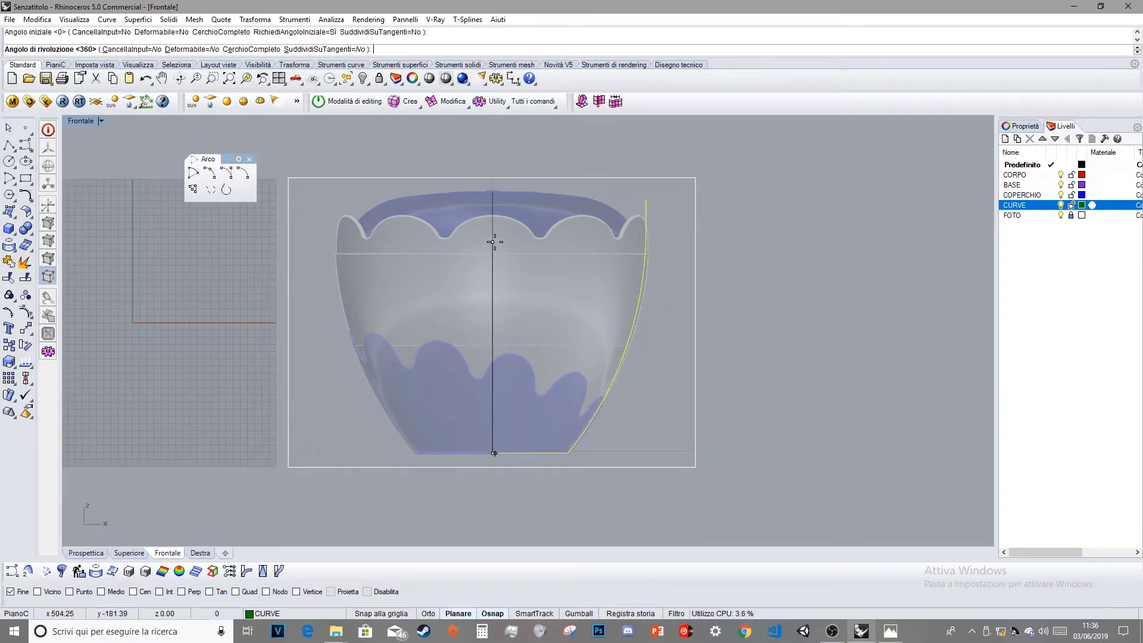
key(Escape)
- Fit the model in the Perspective view with shaded display and compare the revolved bowl with the reference picture in the front view
click(85, 553)
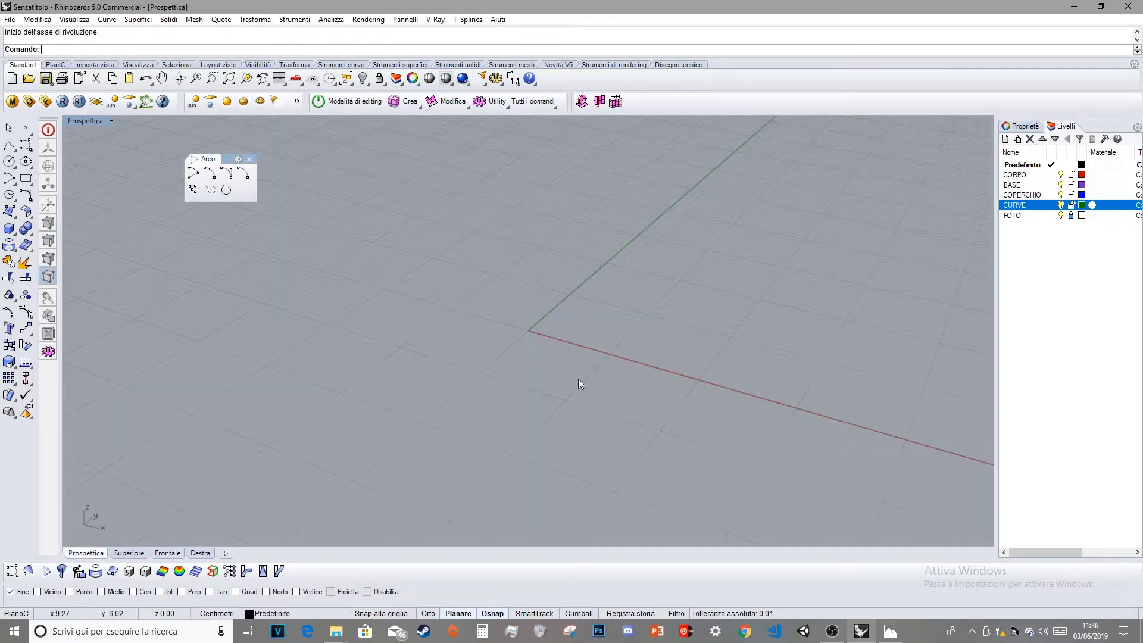
click(231, 77)
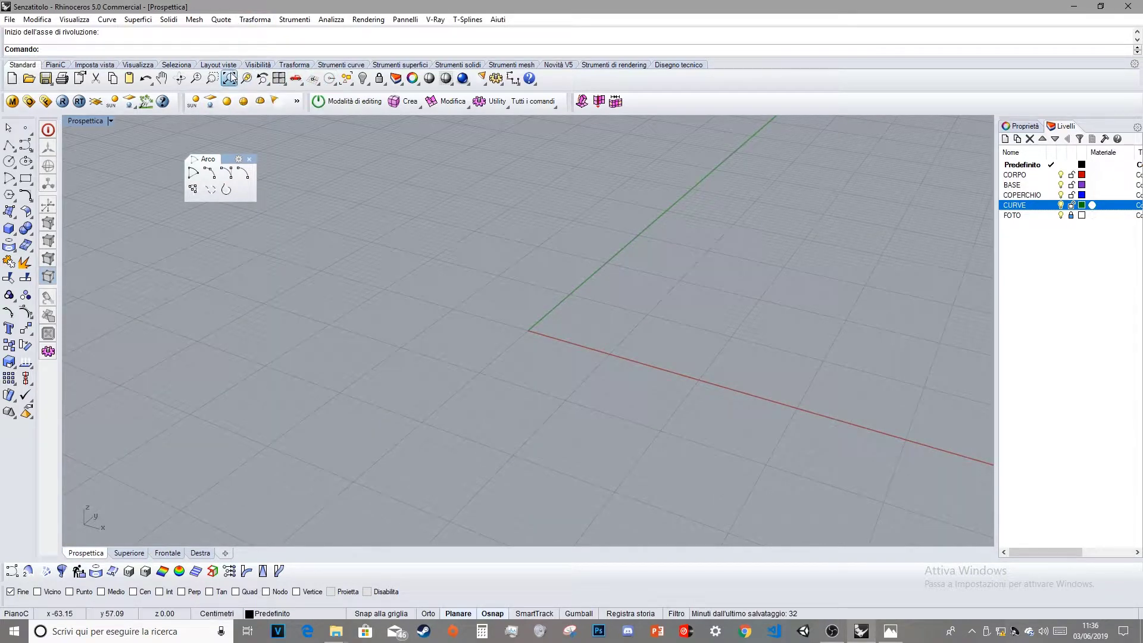
click(110, 121)
click(119, 163)
mouse_move(556, 386)
right_down()
mouse_move(637, 413)
mouse_move(607, 408)
mouse_move(486, 336)
mouse_move(541, 398)
mouse_move(649, 382)
mouse_move(681, 360)
mouse_move(684, 298)
mouse_move(607, 362)
mouse_move(673, 365)
mouse_move(650, 357)
right_up()
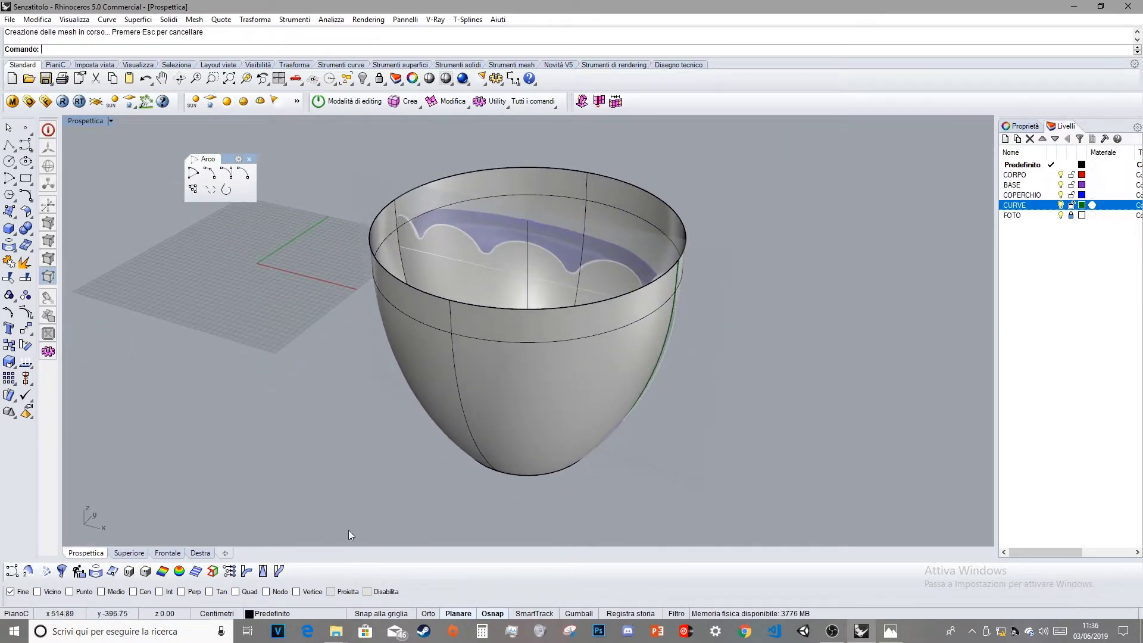
click(167, 553)
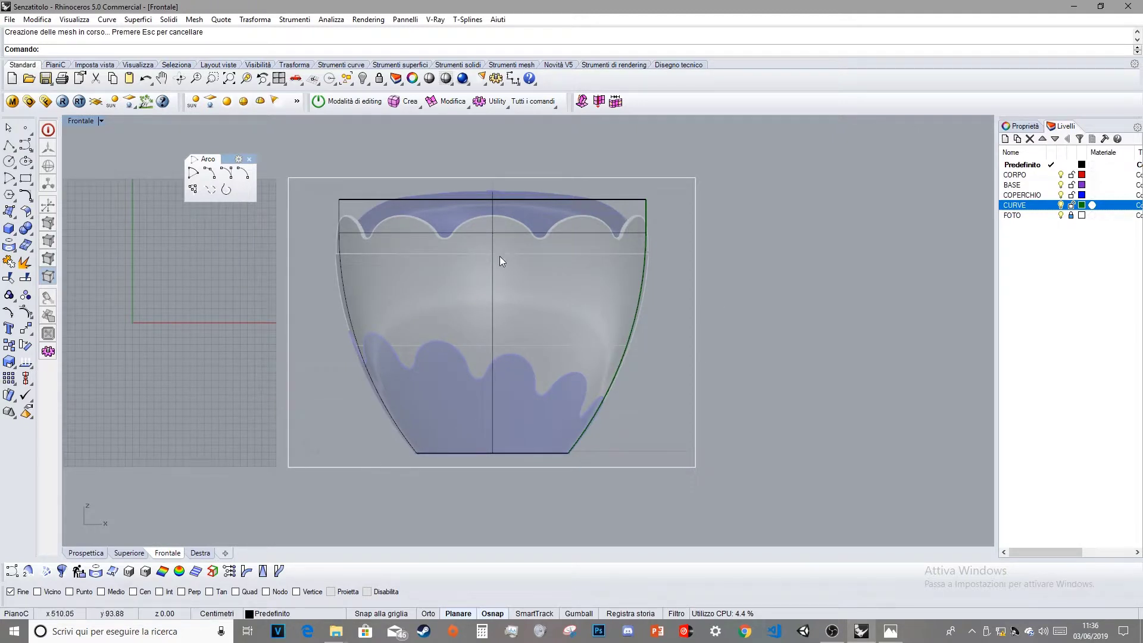
scroll(505, 216, up, 3)
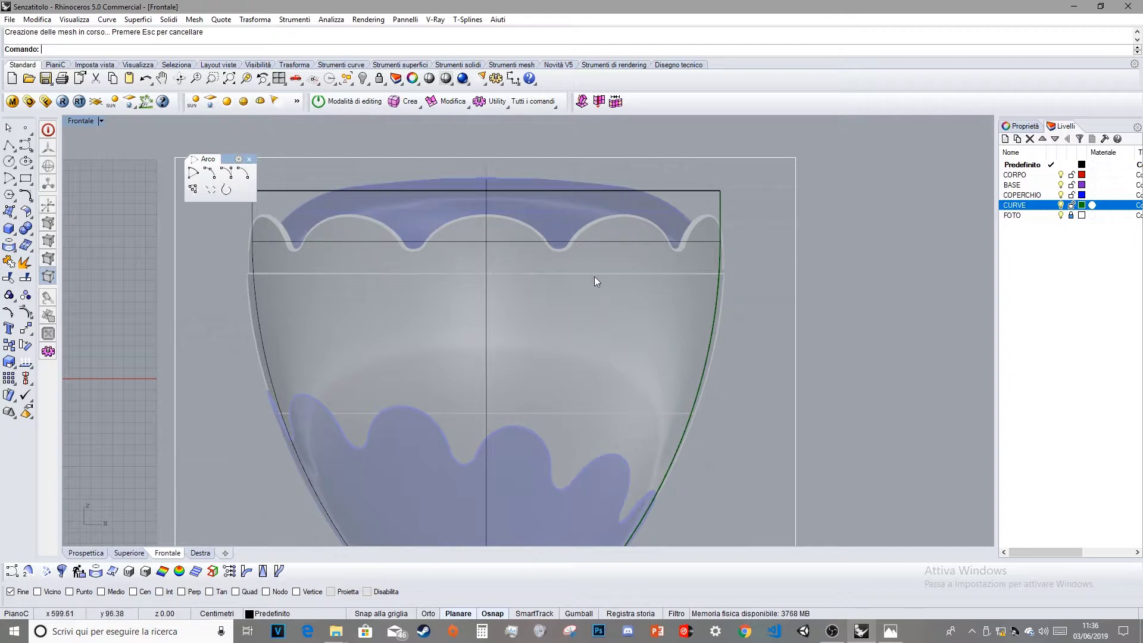
scroll(681, 316, down, 2)
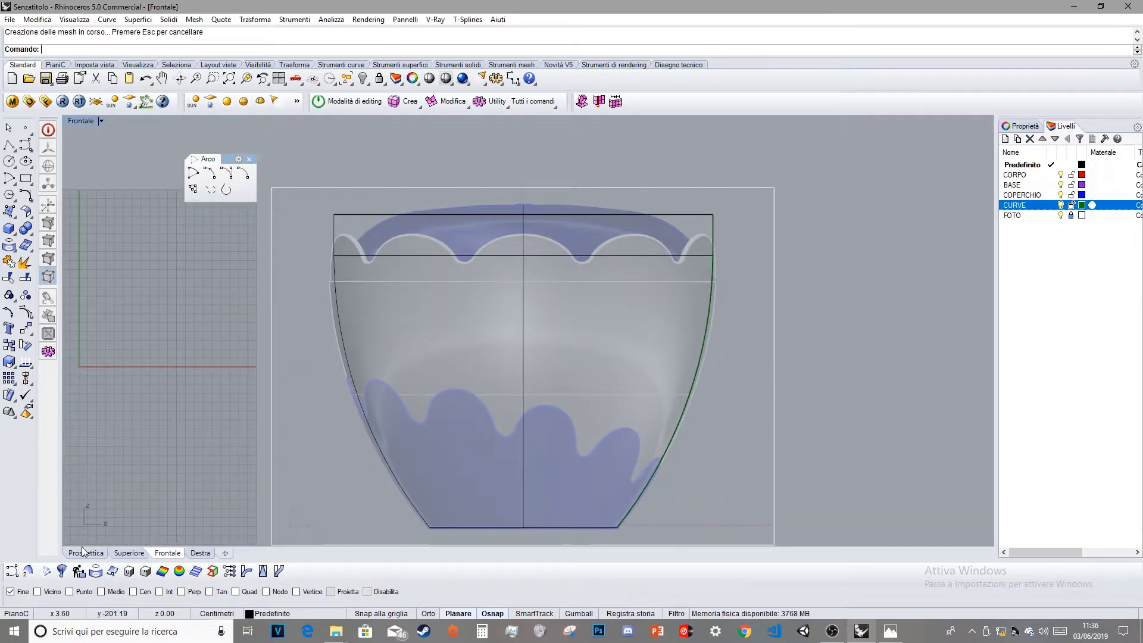
right_drag(515, 364, 375, 331)
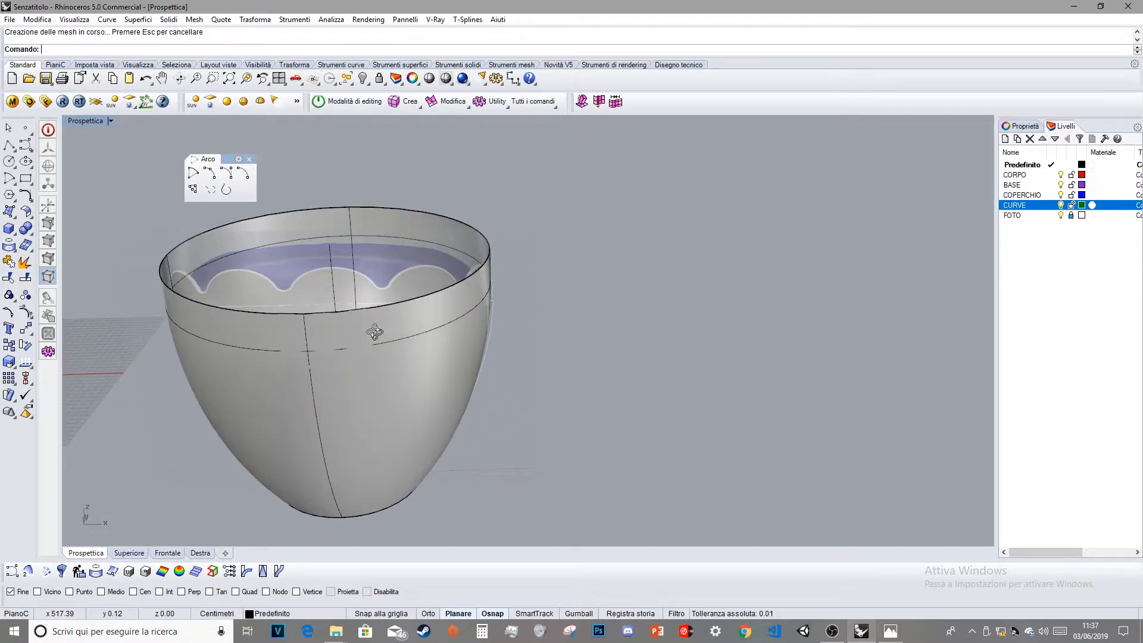
- Close the floating Arc toolbar and float the Curves from Objects (Curve da oggetti) toolbar over the viewport
click(249, 158)
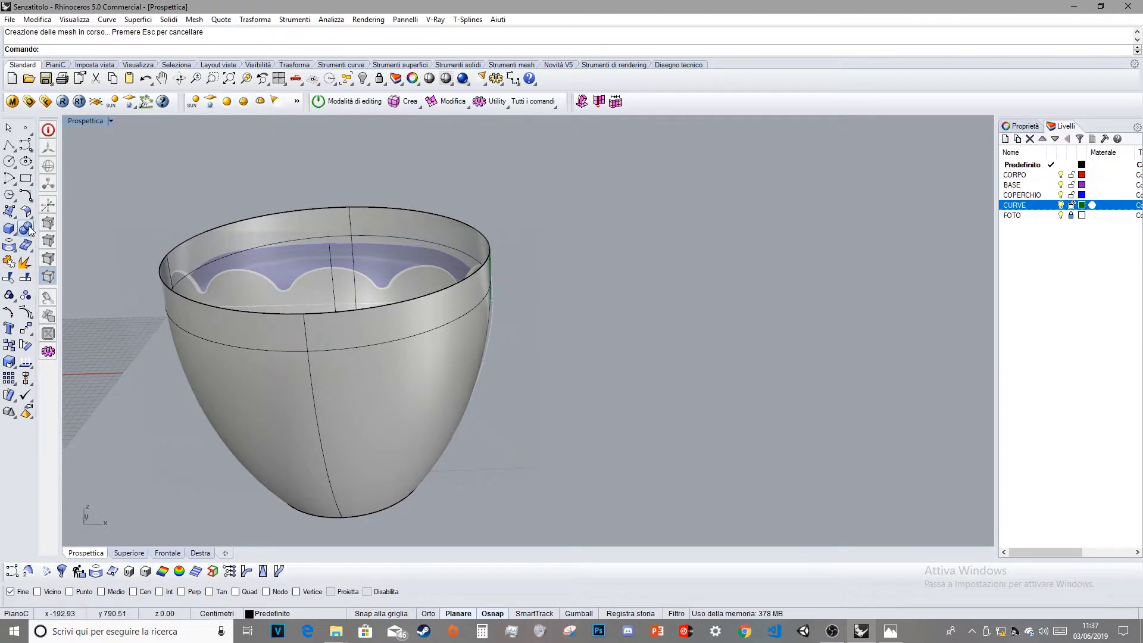
click(13, 215)
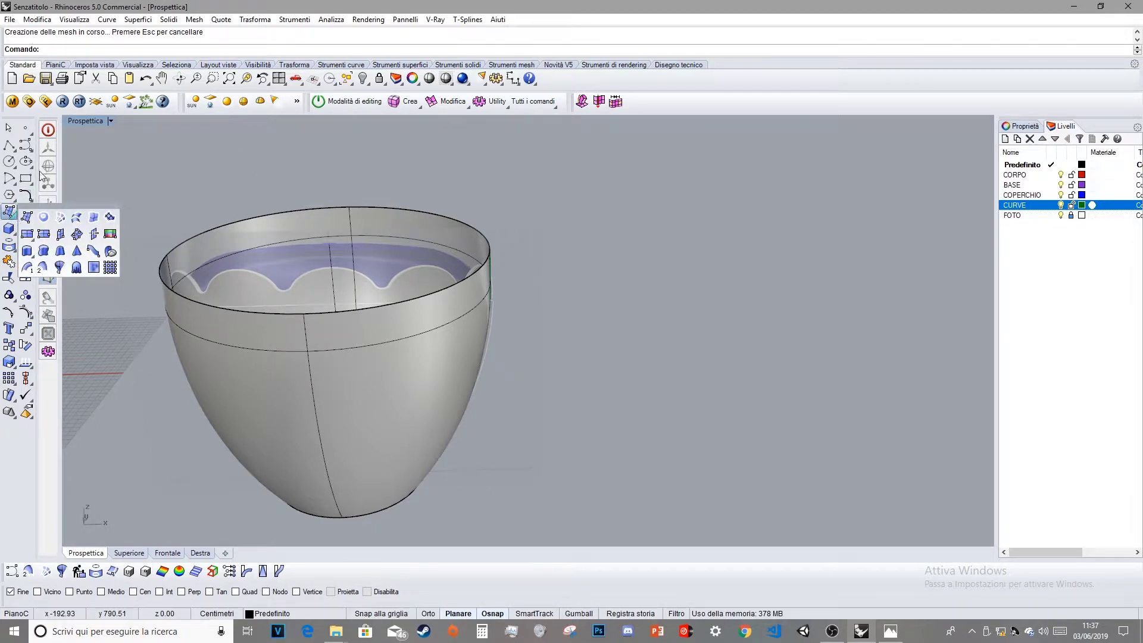
click(33, 203)
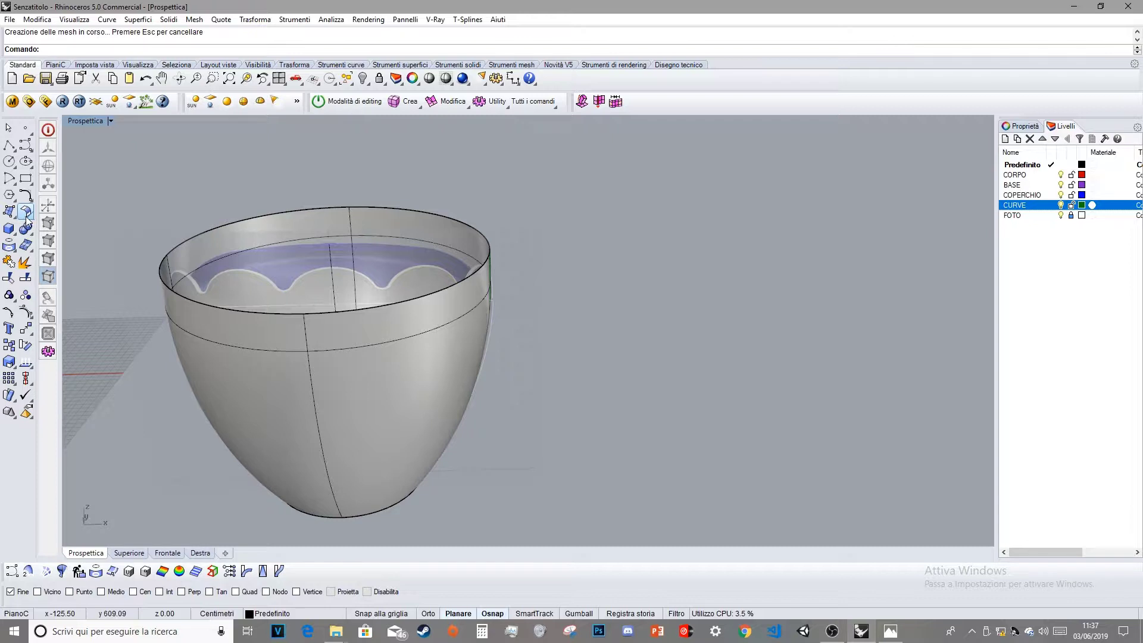
click(16, 252)
drag(44, 244, 120, 146)
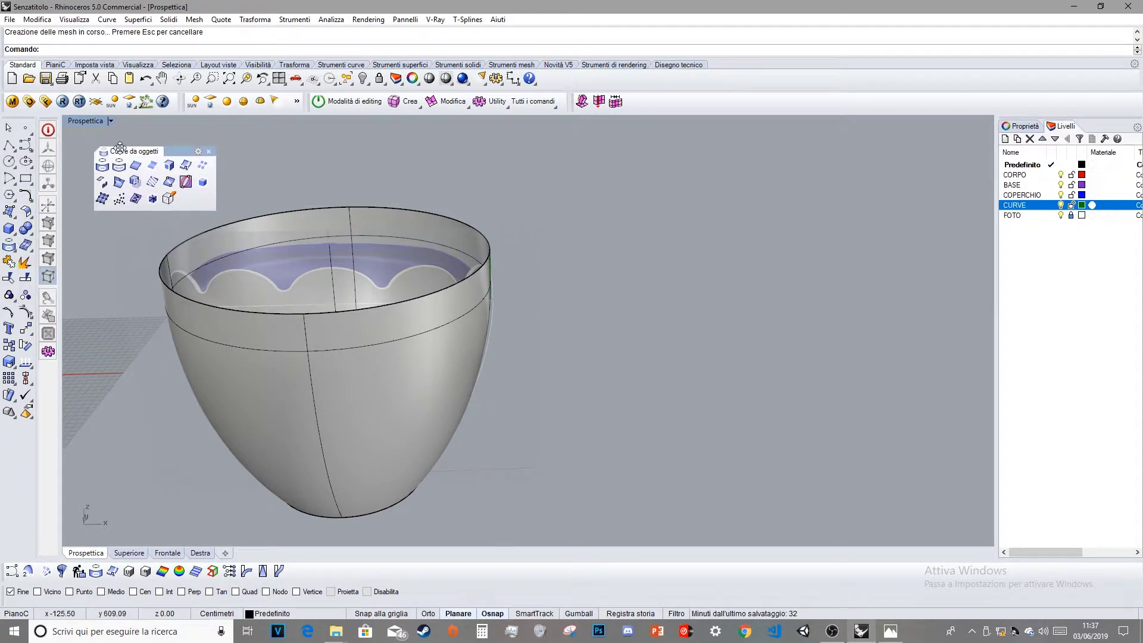
- Create UV curves from the revolved bowl surface to lay out its flattened rectangular outline
click(136, 199)
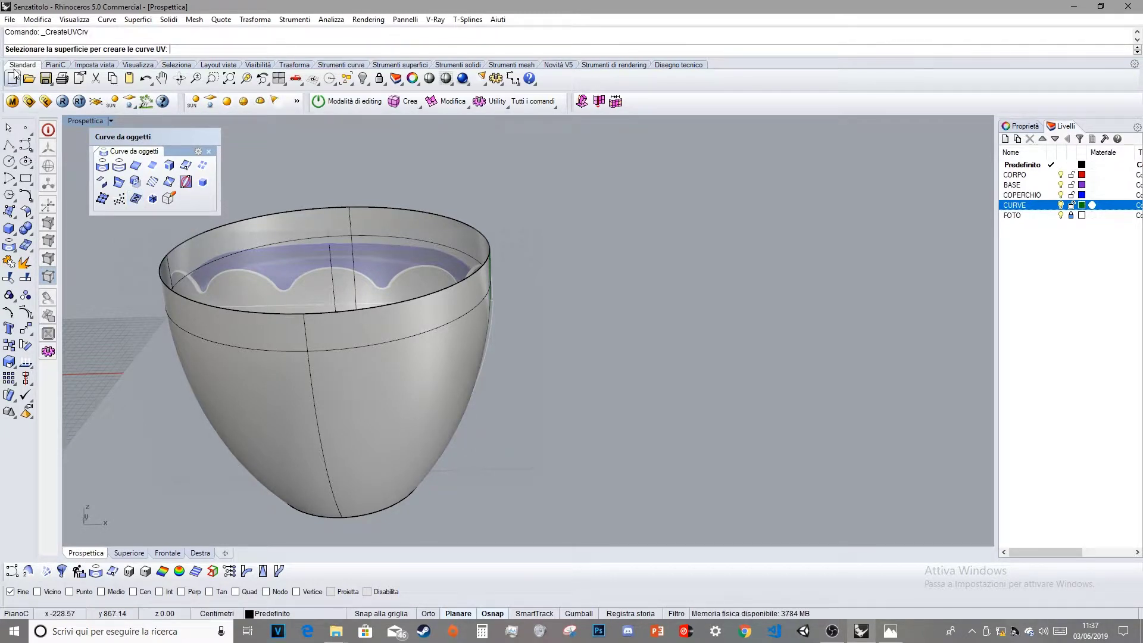
click(383, 403)
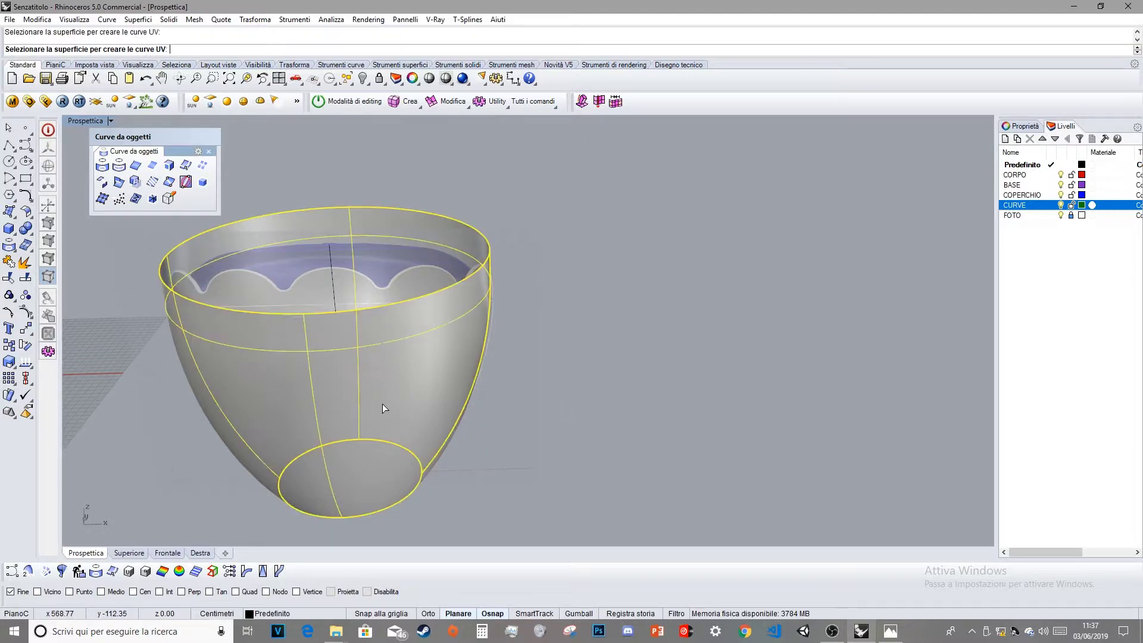
key(Return)
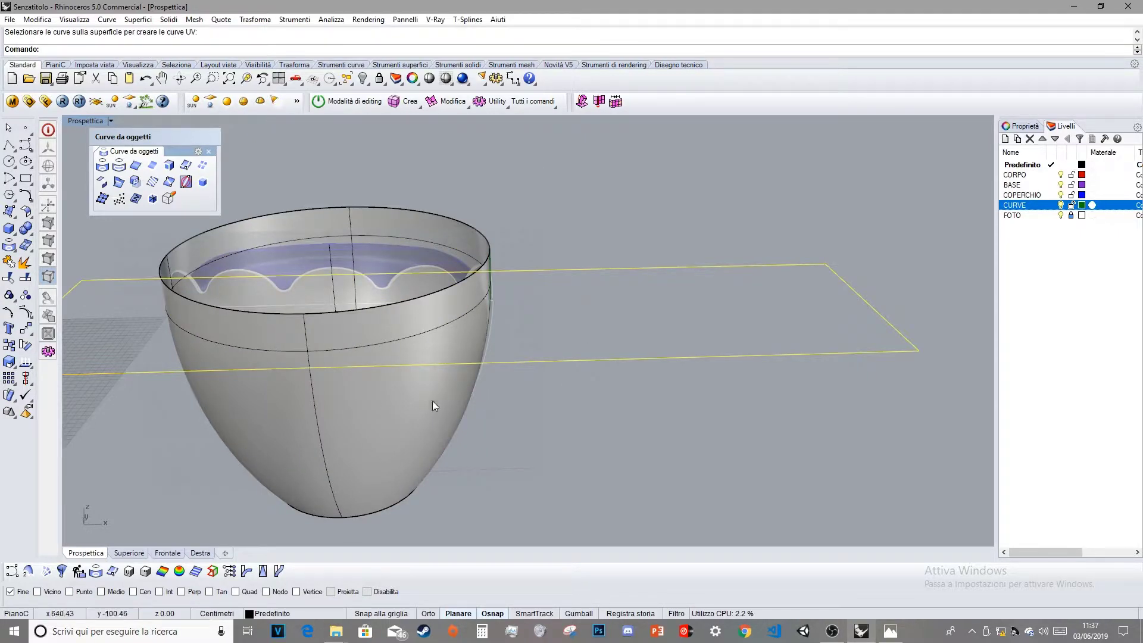
- Move the flat UV rectangle in the Top view clear of the bowl, to the side away from the origin
right_drag(541, 382, 566, 367)
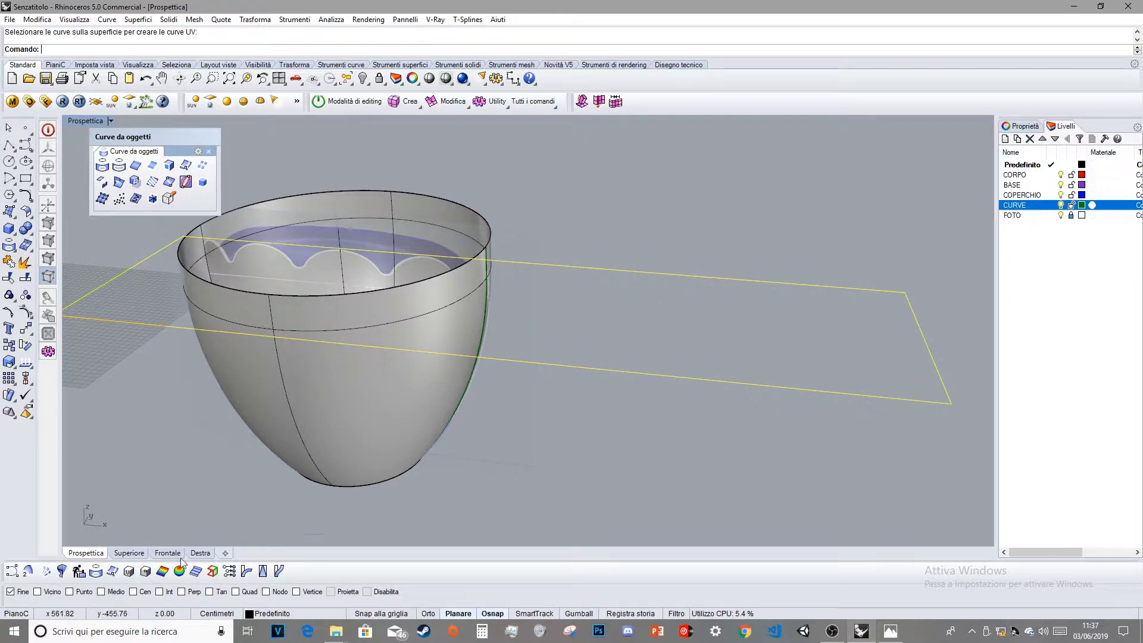
click(129, 552)
scroll(478, 388, down, 5)
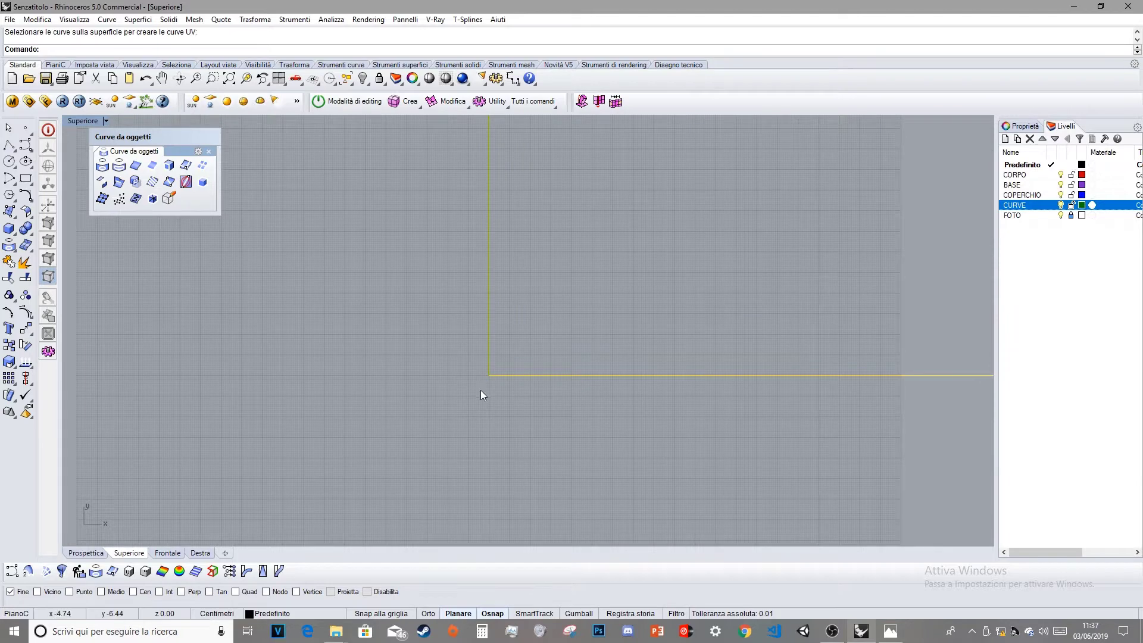
right_drag(481, 394, 332, 403)
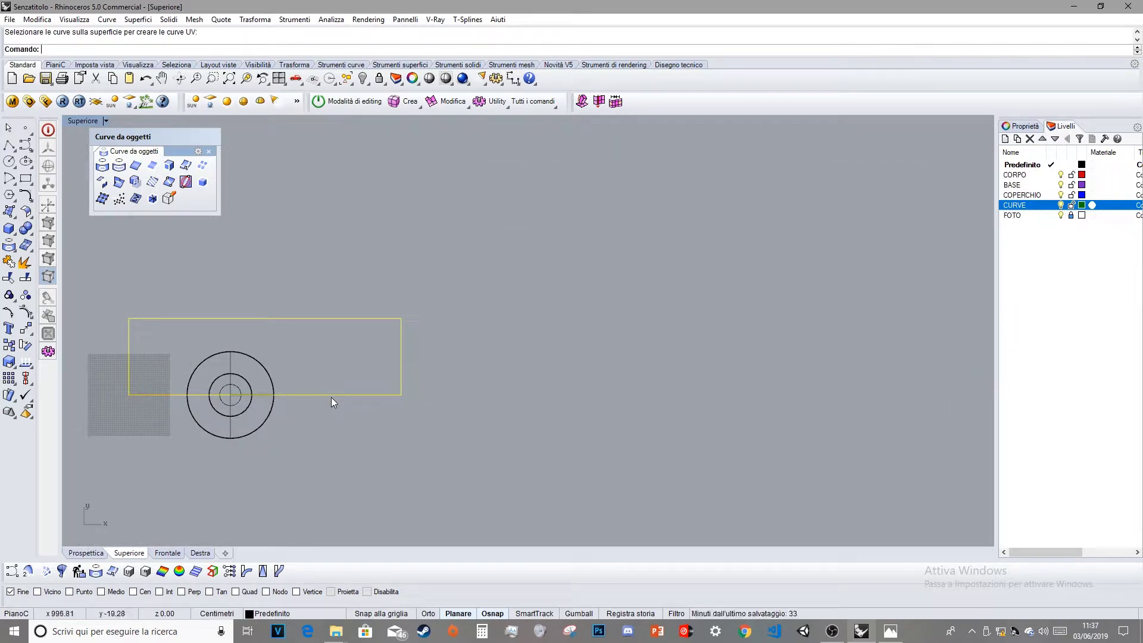
drag(331, 395, 497, 370)
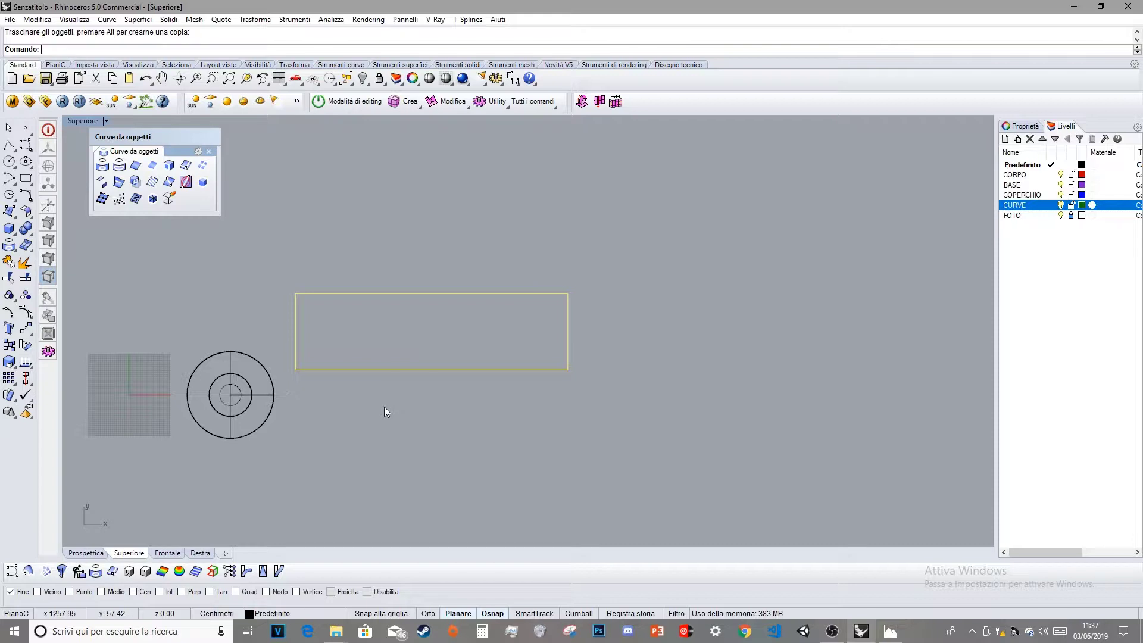
- Draw a start-end-direction arc in the front view over the central scallop of the rim, with both ends on the horizontal seam line
click(80, 553)
right_drag(648, 361, 609, 355)
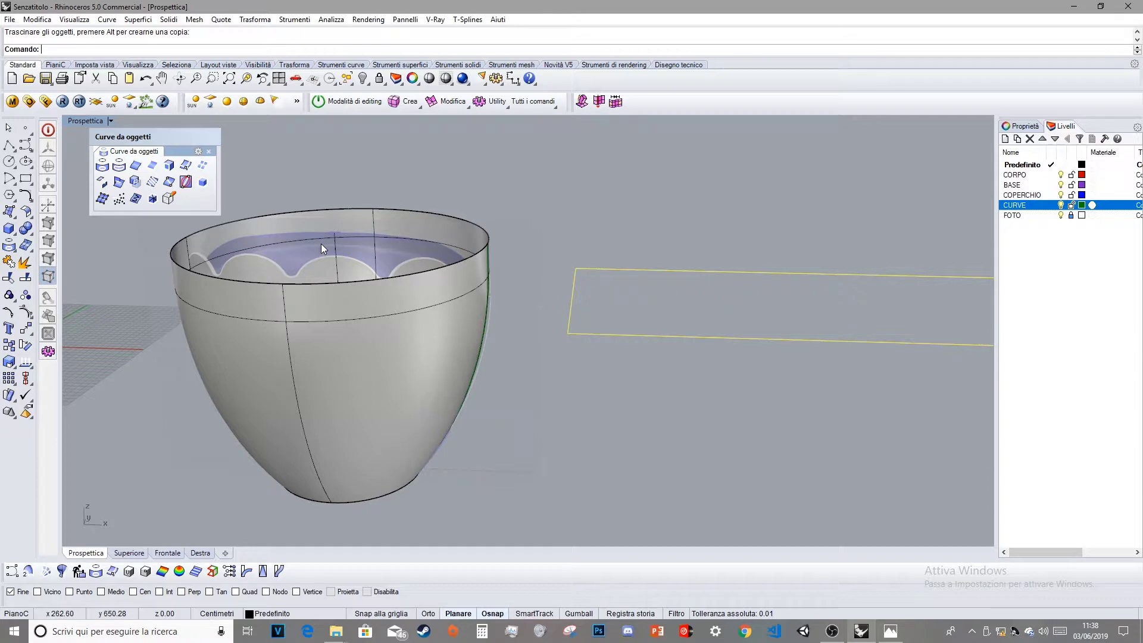
click(167, 553)
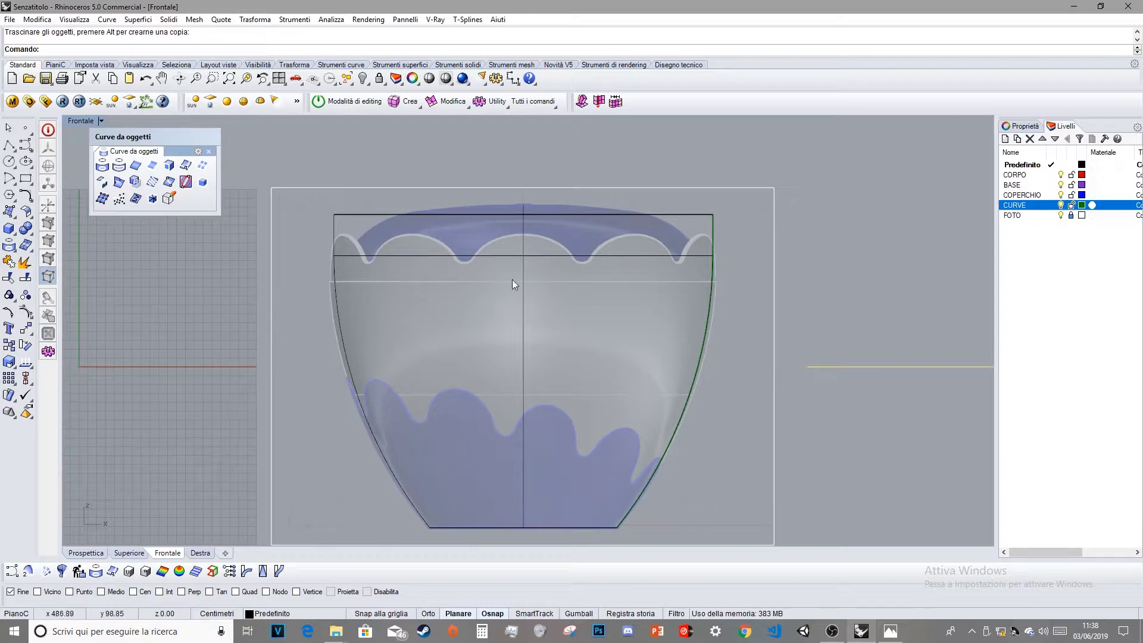
right_drag(566, 273, 356, 263)
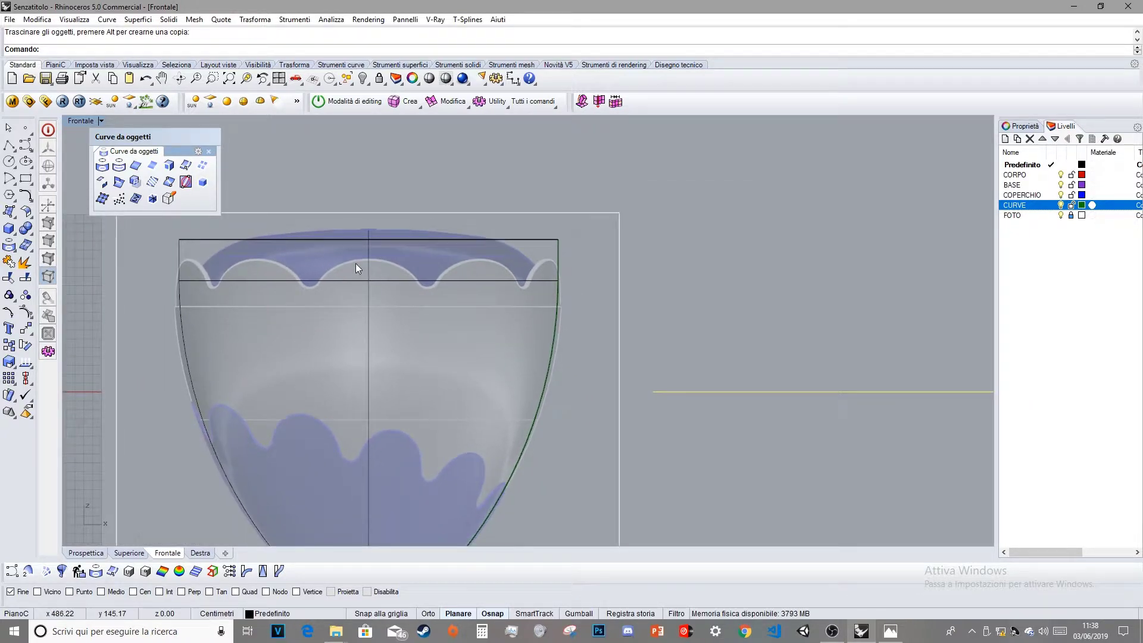
scroll(355, 263, up, 4)
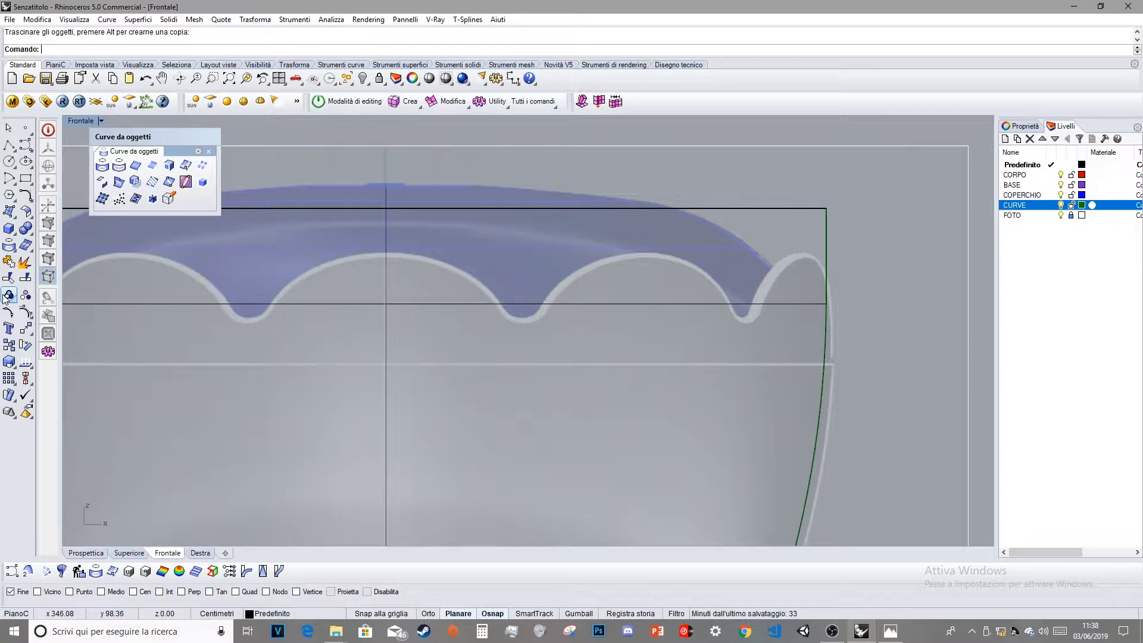
click(16, 182)
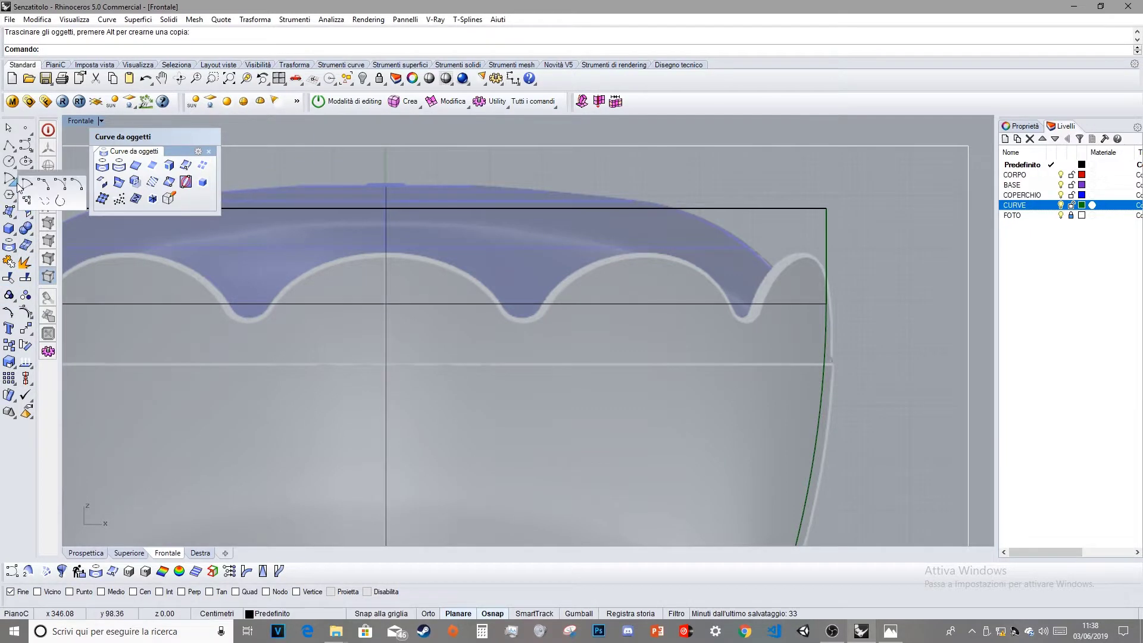
drag(43, 178, 363, 375)
click(397, 391)
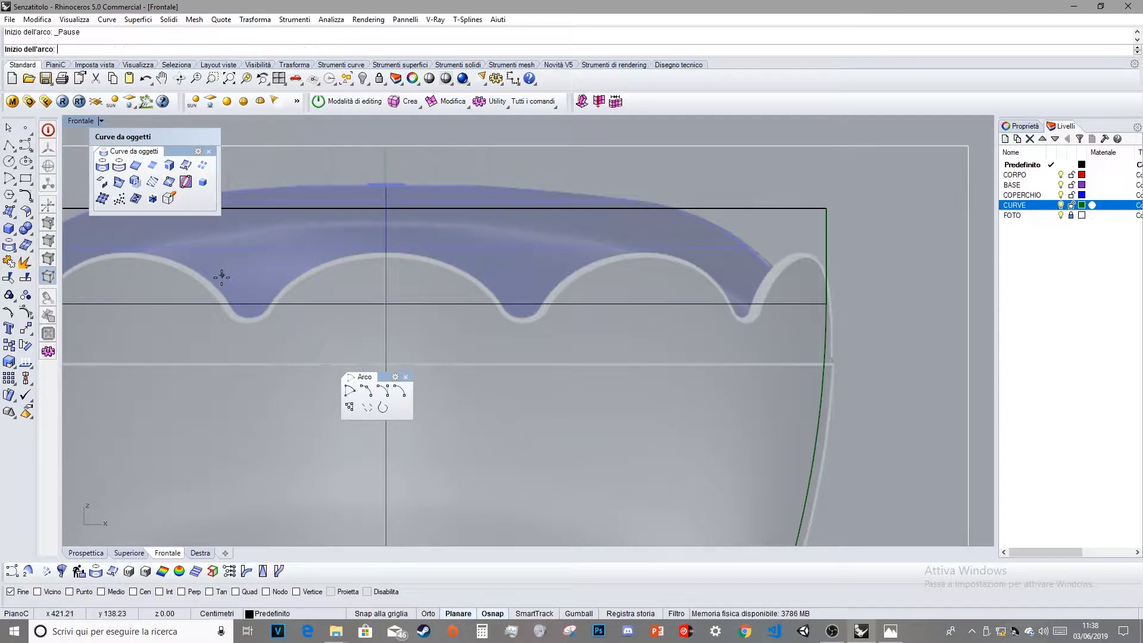
click(277, 304)
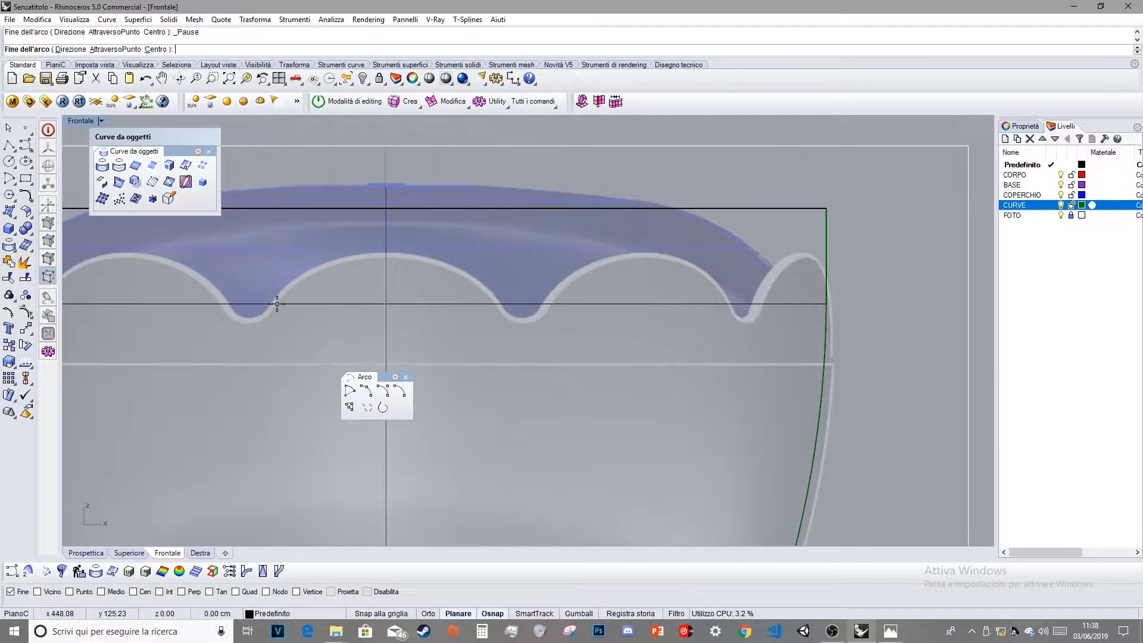
click(494, 304)
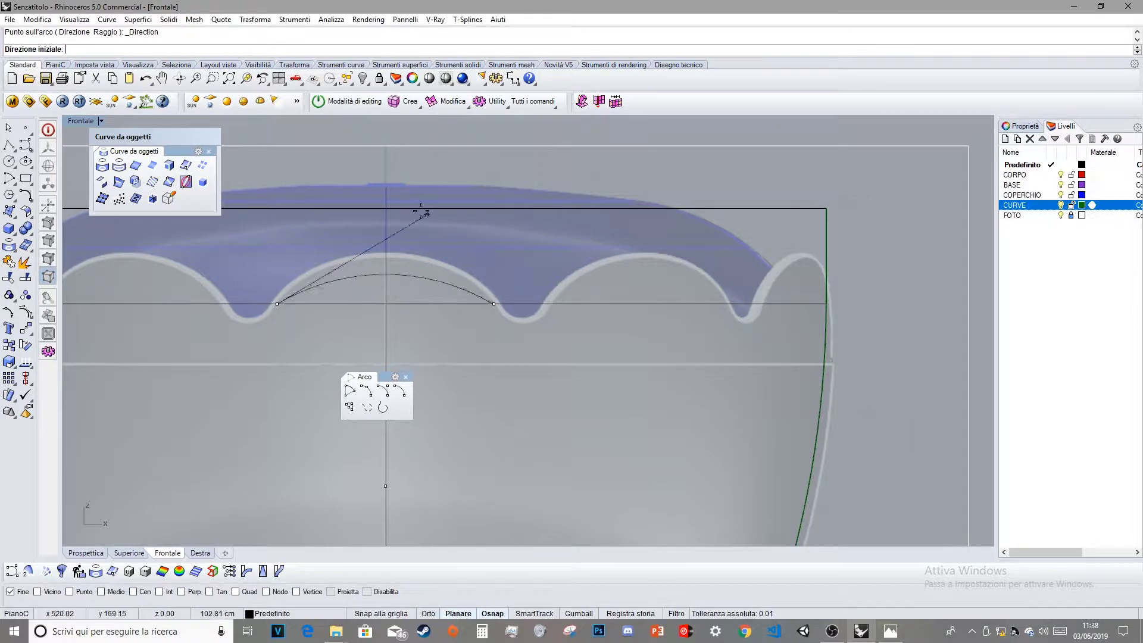
click(386, 187)
- Rotate the scallop arc a quarter turn in the Right view so that it lies flat
click(432, 263)
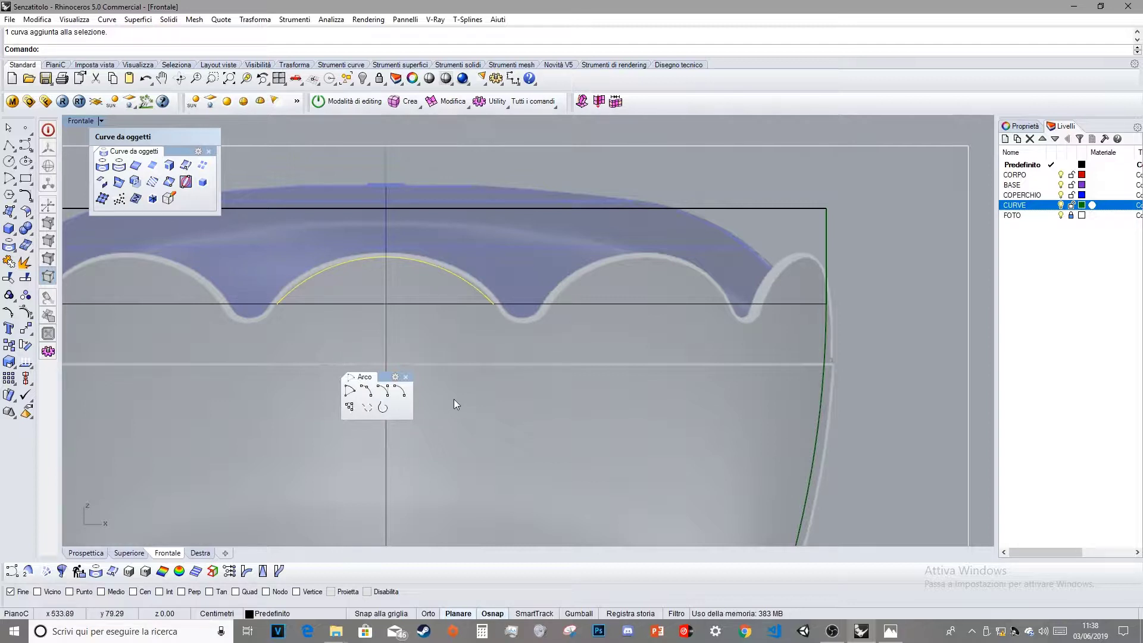
click(207, 551)
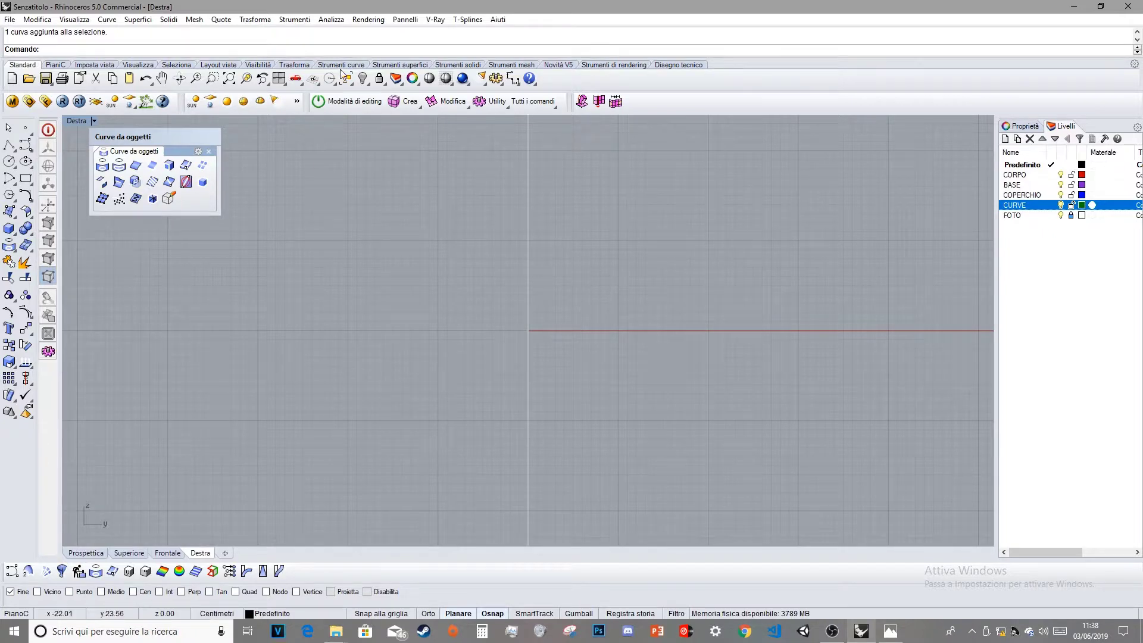
click(246, 78)
scroll(494, 314, down, 5)
right_drag(510, 310, 386, 351)
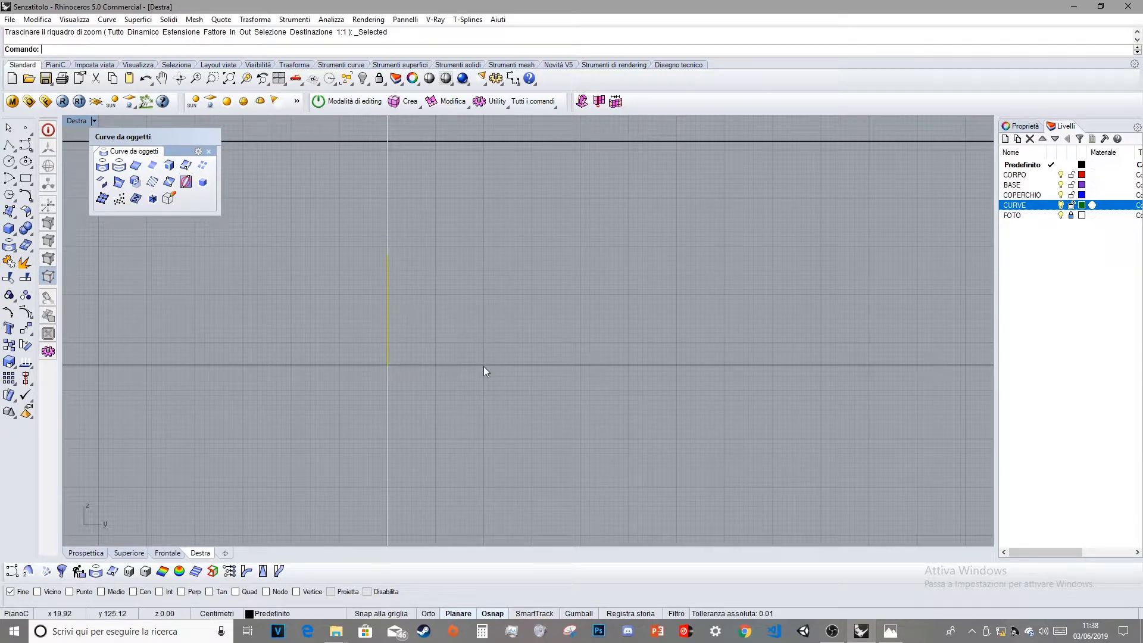
click(25, 347)
click(434, 383)
click(433, 188)
click(523, 362)
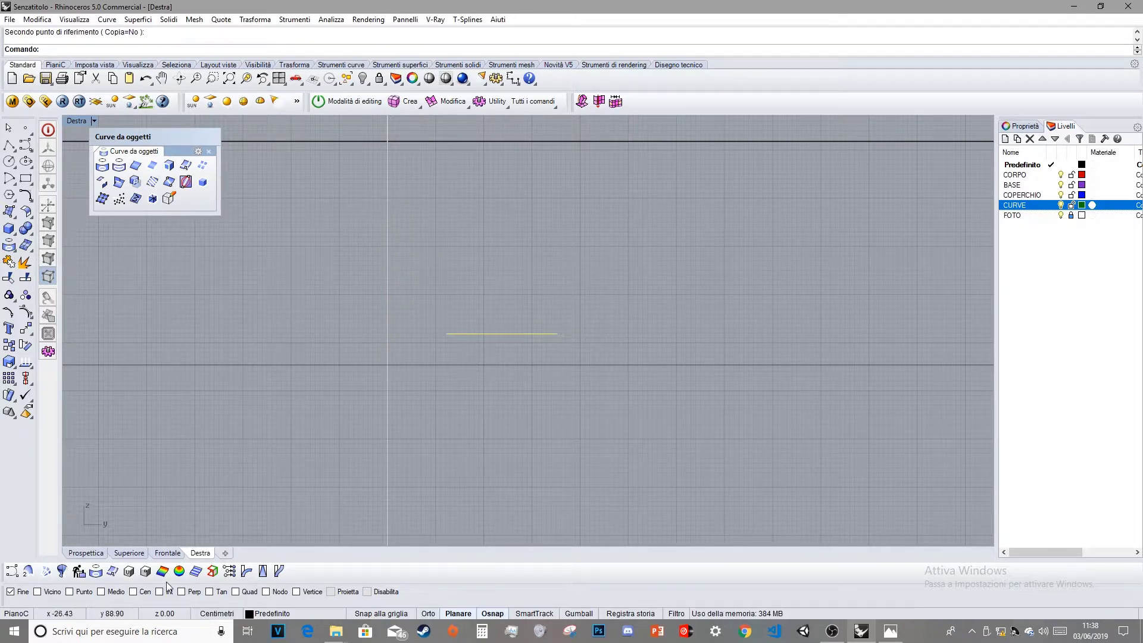
- Move the scallop arc in the Top view from the bowl into the upper-left corner of the flat UV rectangle
click(119, 555)
scroll(241, 400, up, 5)
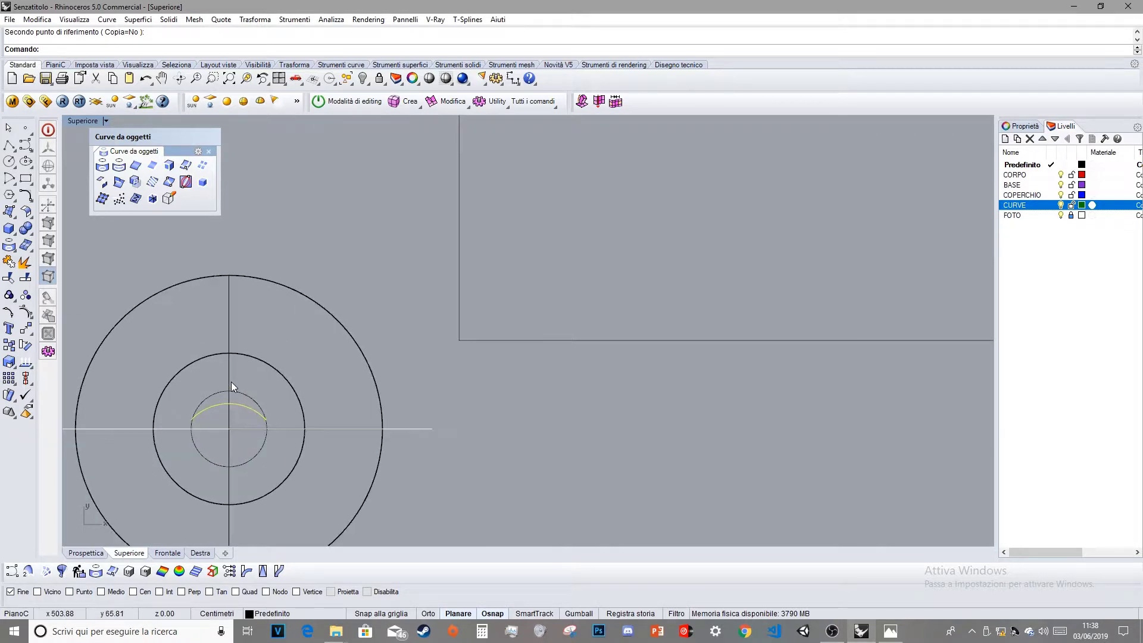
drag(236, 403, 564, 149)
right_drag(564, 149, 466, 396)
drag(464, 369, 405, 301)
scroll(416, 339, down, 4)
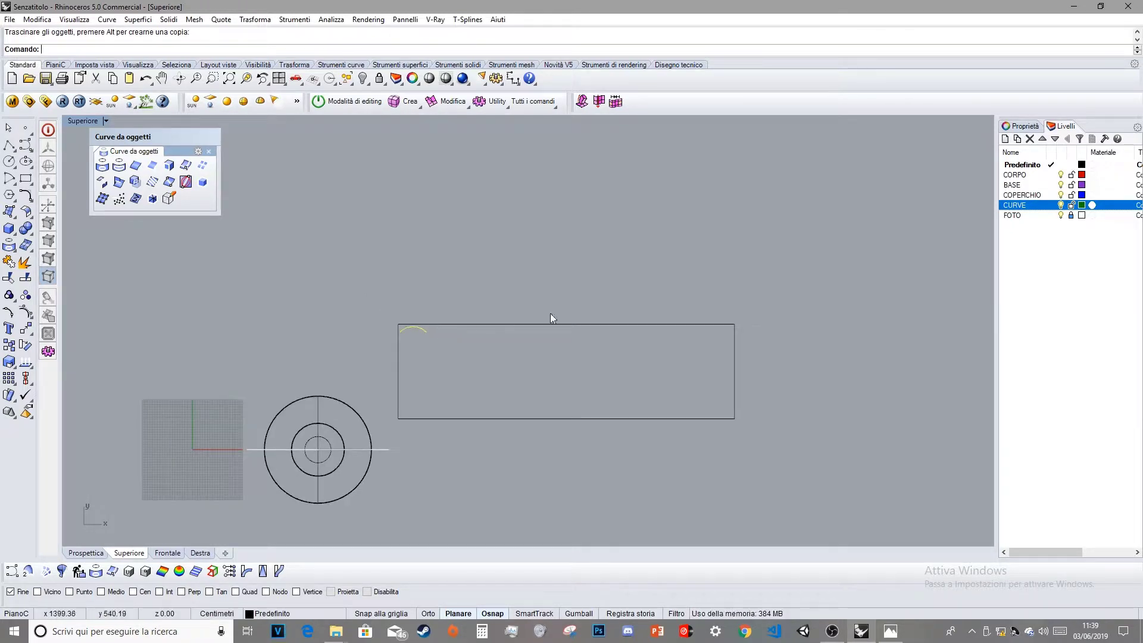
- Move the scallop arc down to the UV rectangle's plane, from its midpoint to a Near snap on the rectangle's upper long edge
click(160, 555)
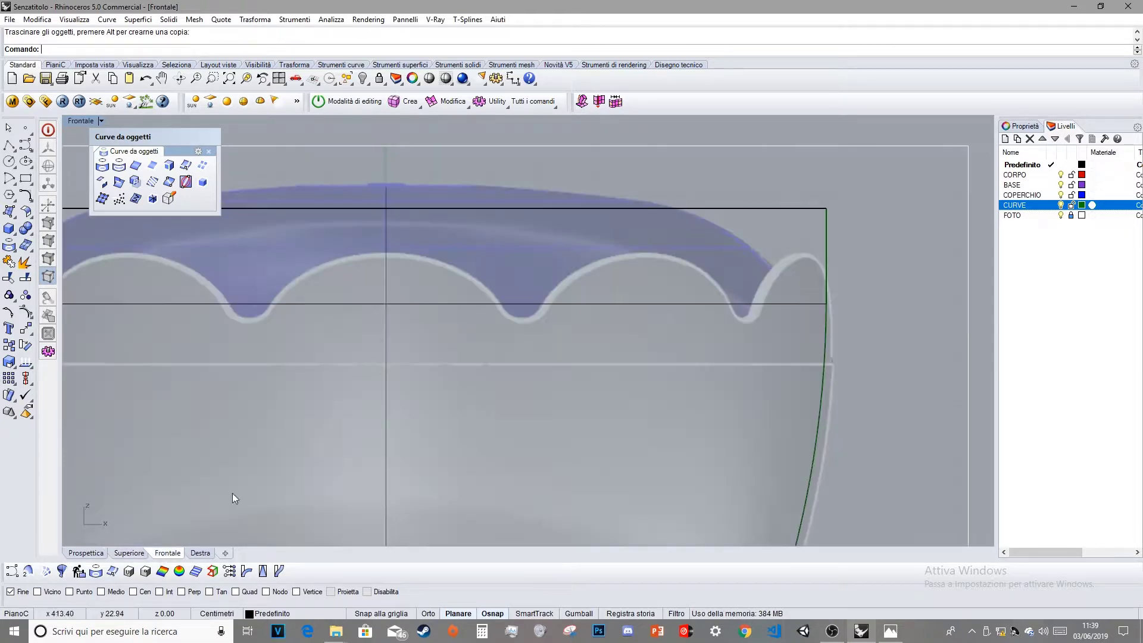
scroll(416, 166, down, 3)
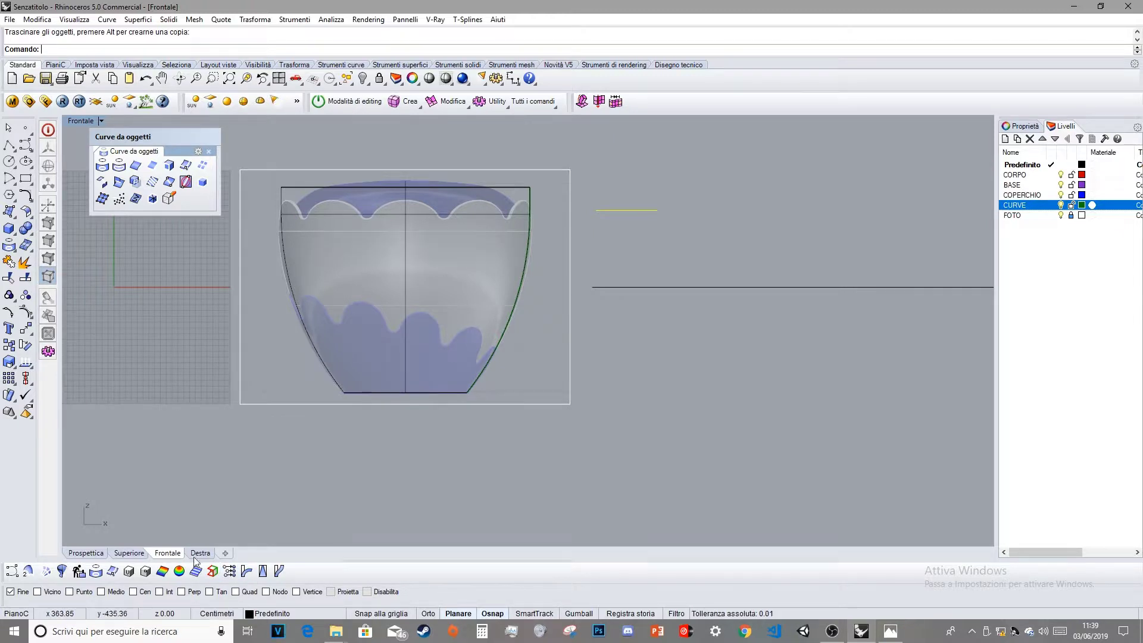
click(88, 553)
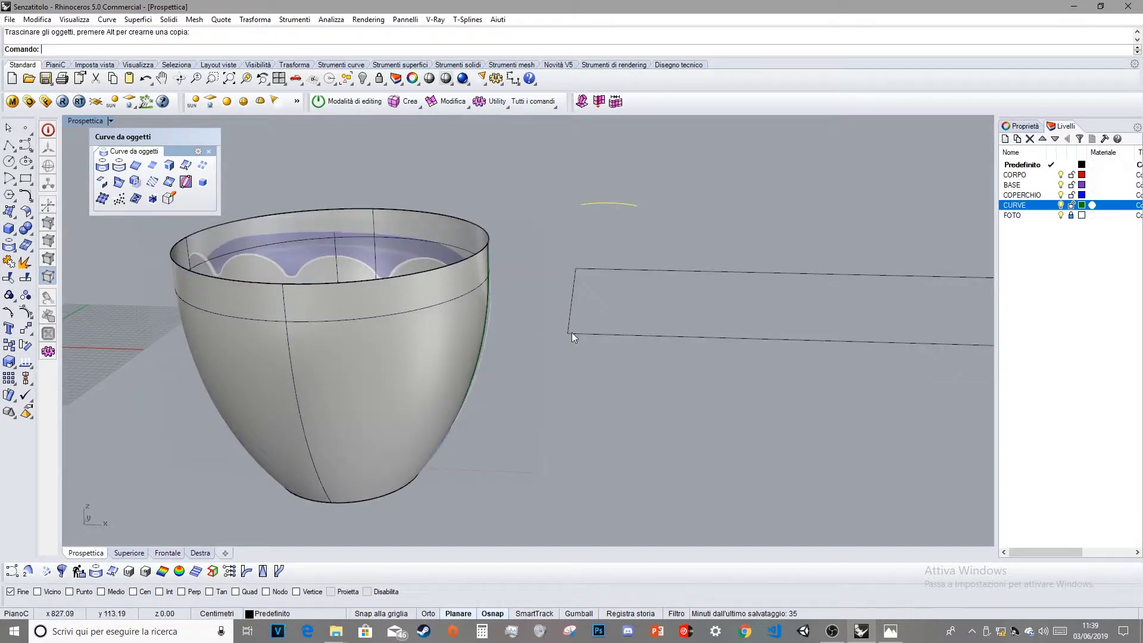
right_drag(612, 234, 571, 353)
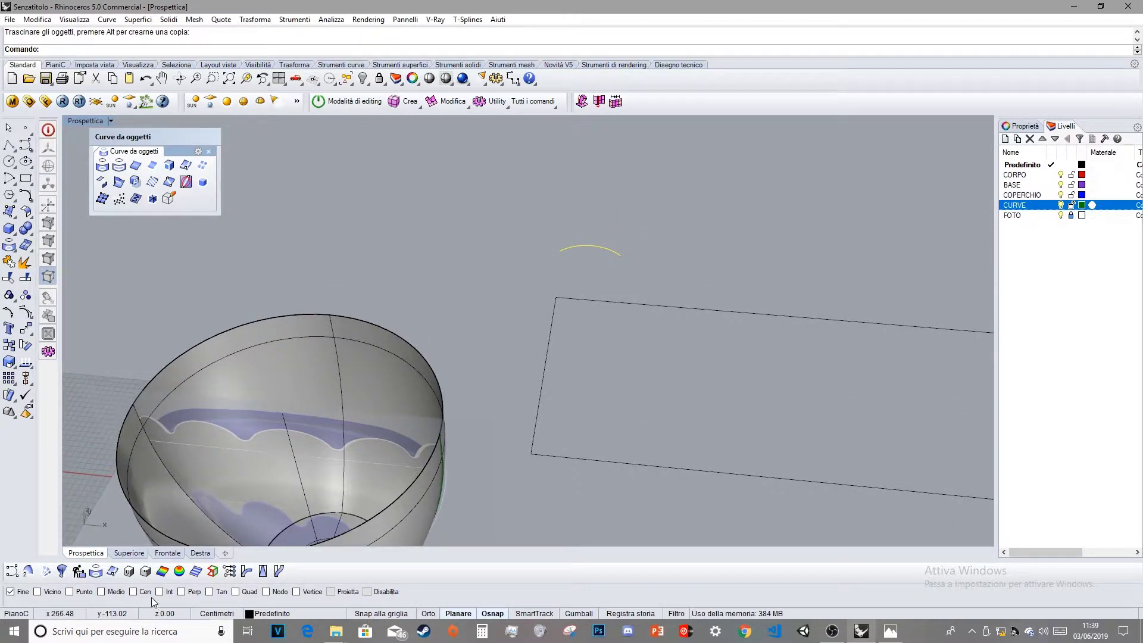
click(112, 592)
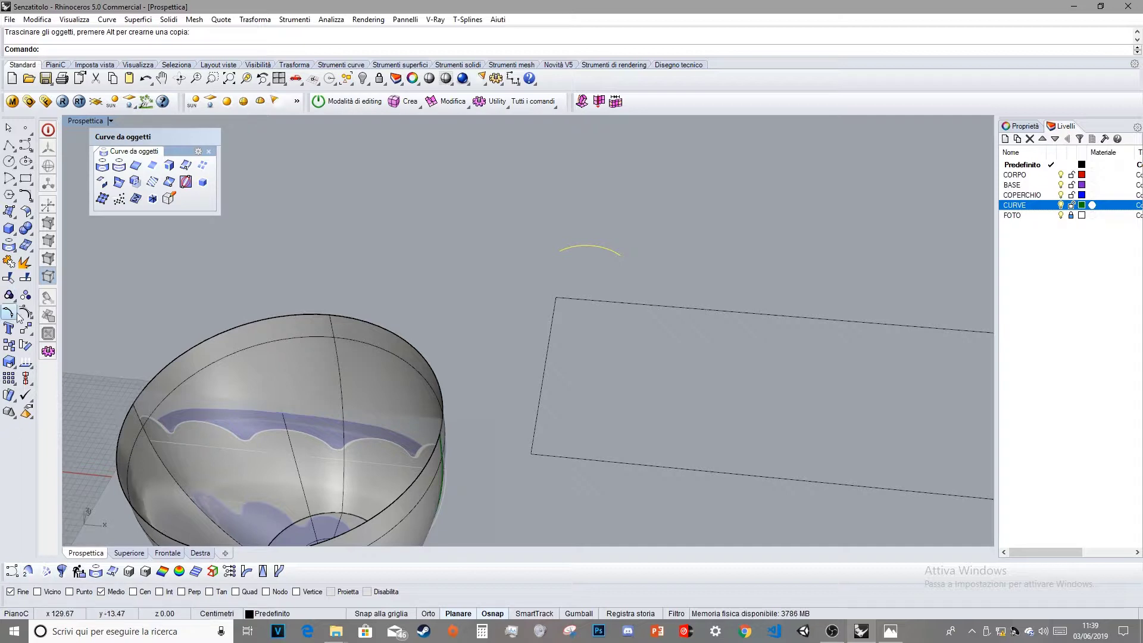
click(27, 329)
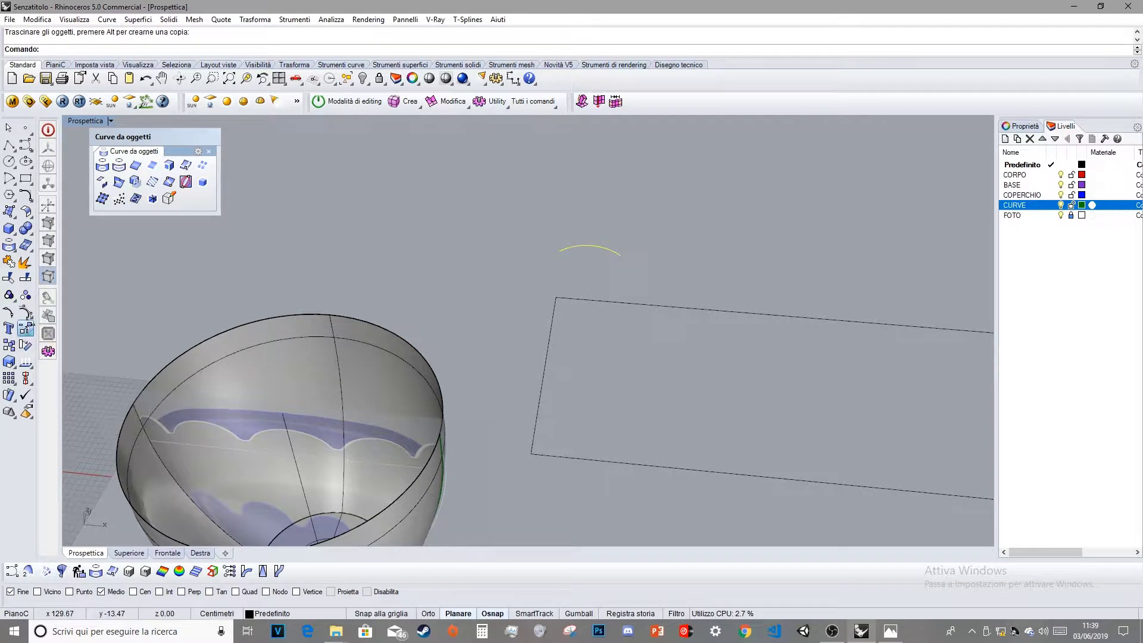
click(37, 592)
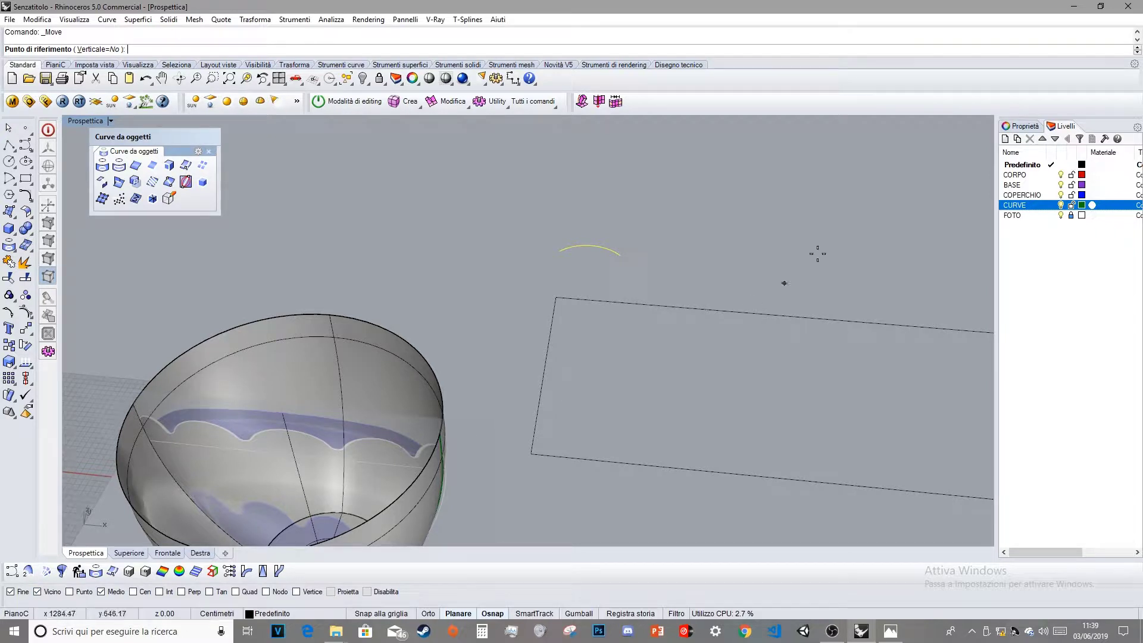
click(591, 246)
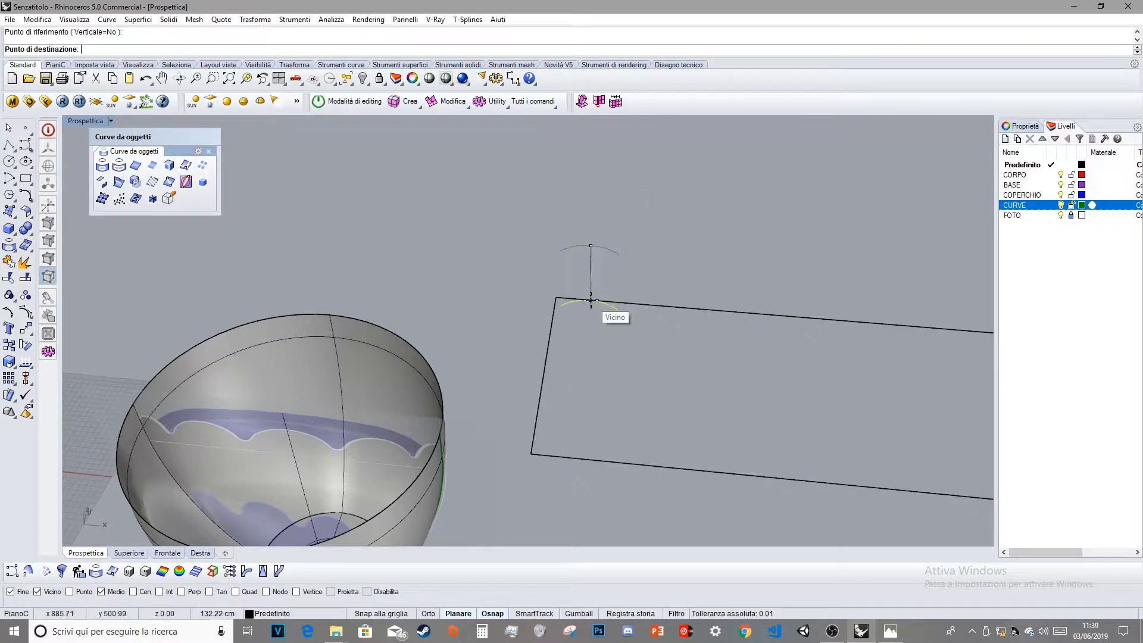
click(596, 300)
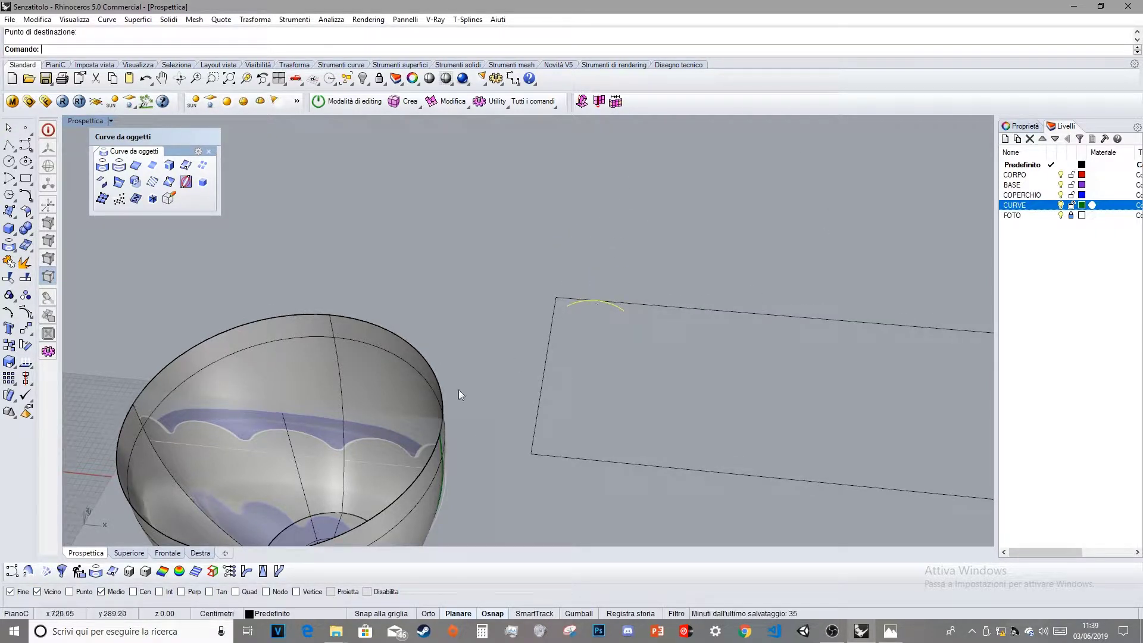
- Disable the object snaps and shift the arc in the Top view just inside the rectangle's upper-left corner
click(367, 591)
click(129, 553)
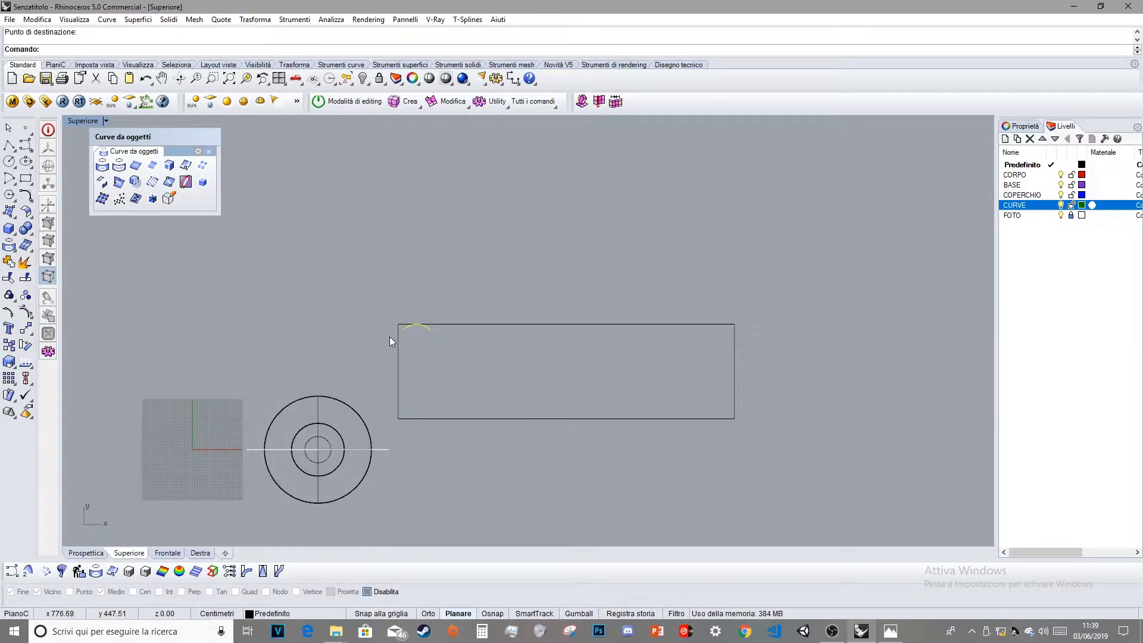
scroll(394, 333, up, 5)
drag(444, 328, 434, 339)
scroll(635, 352, down, 5)
right_drag(788, 348, 490, 318)
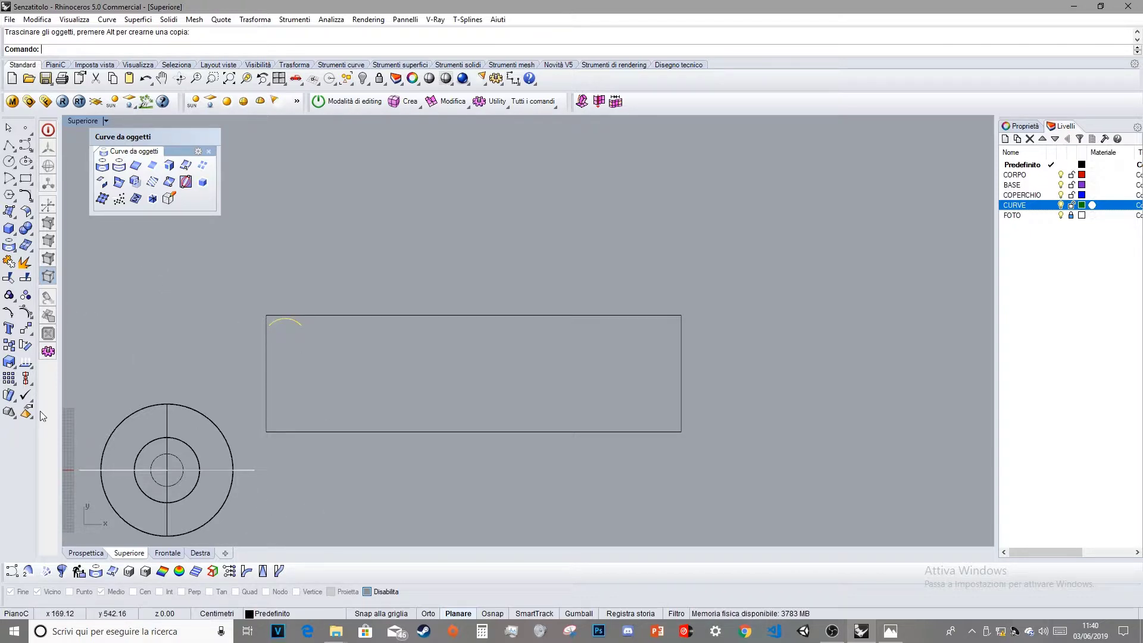
- Try a 12-element linear array of the arc along the rectangle's upper edge, then undo it
click(9, 378)
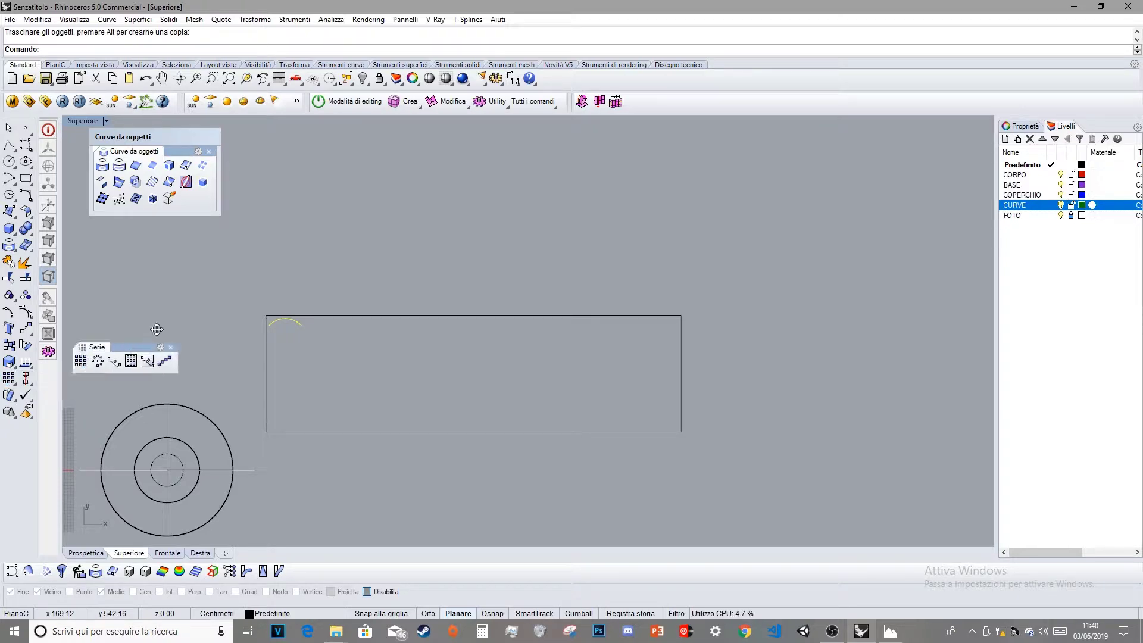
drag(158, 327, 337, 210)
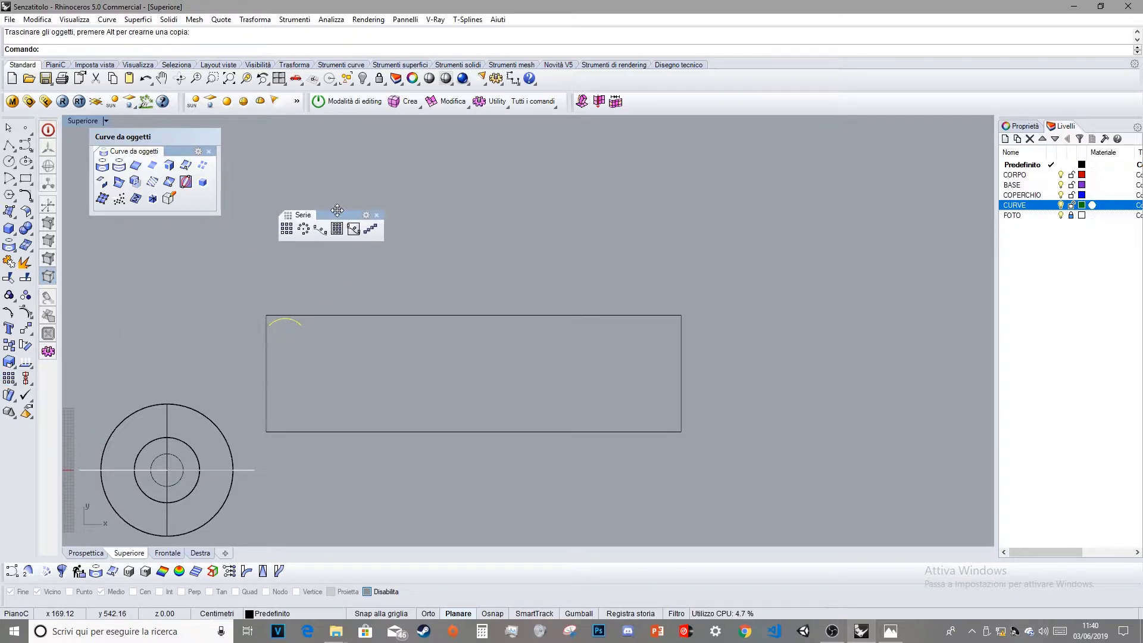
click(370, 229)
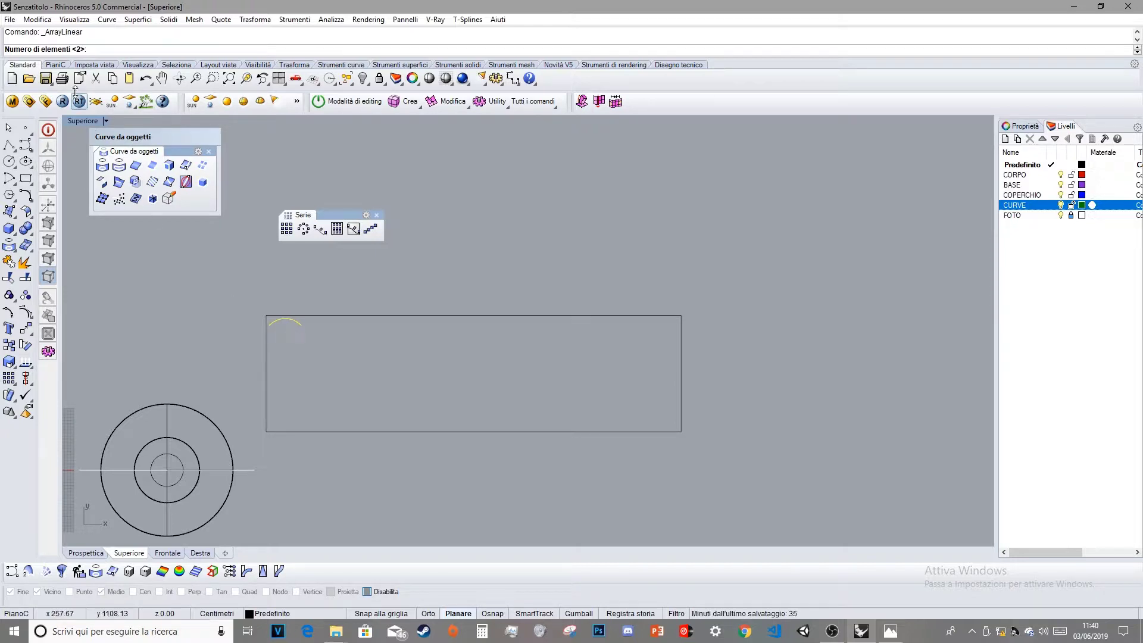
text(12)
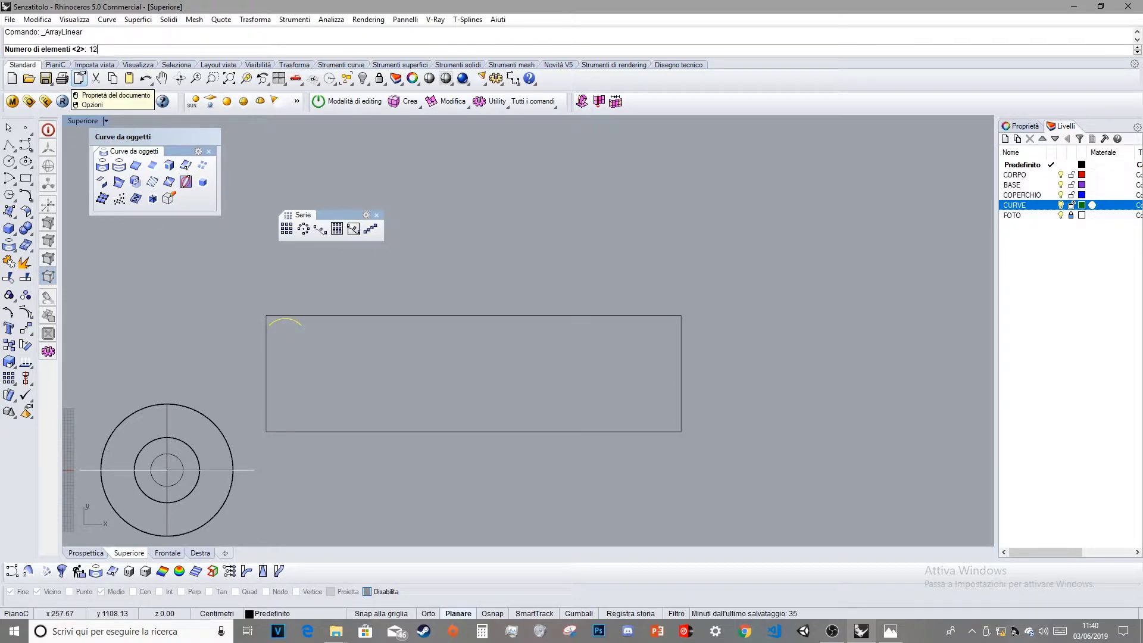
key(Return)
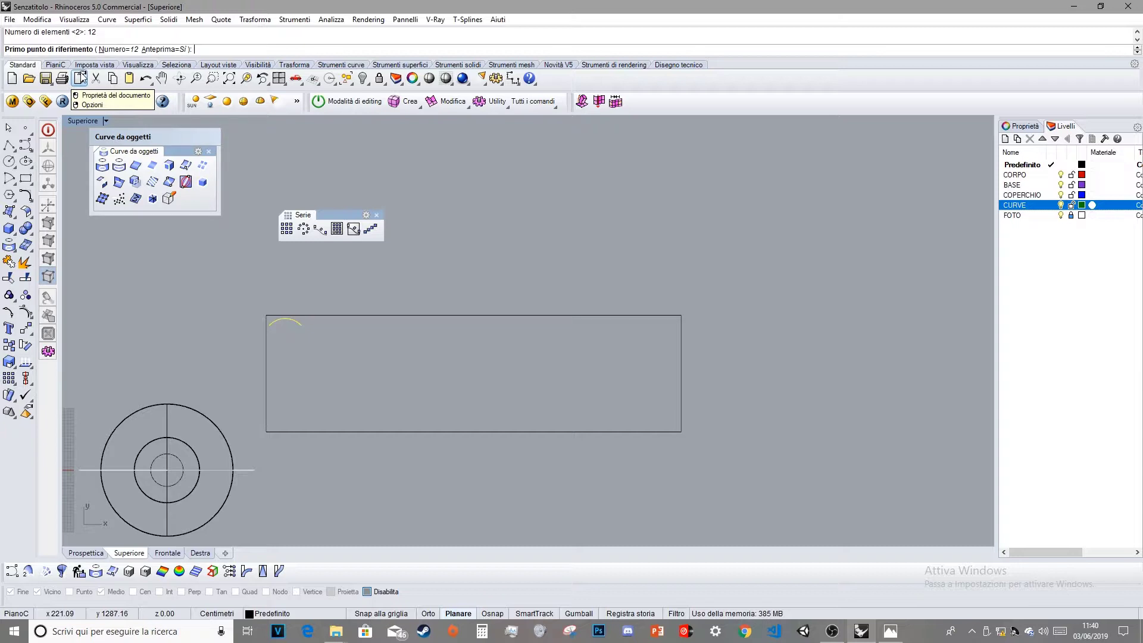
click(271, 324)
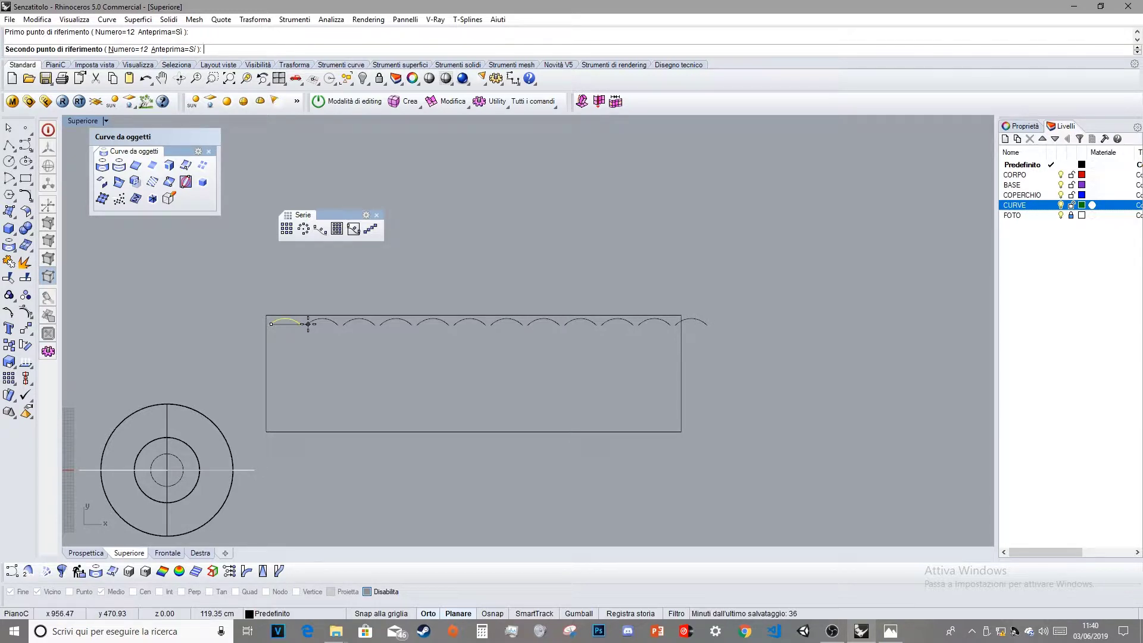
click(309, 324)
key(Escape)
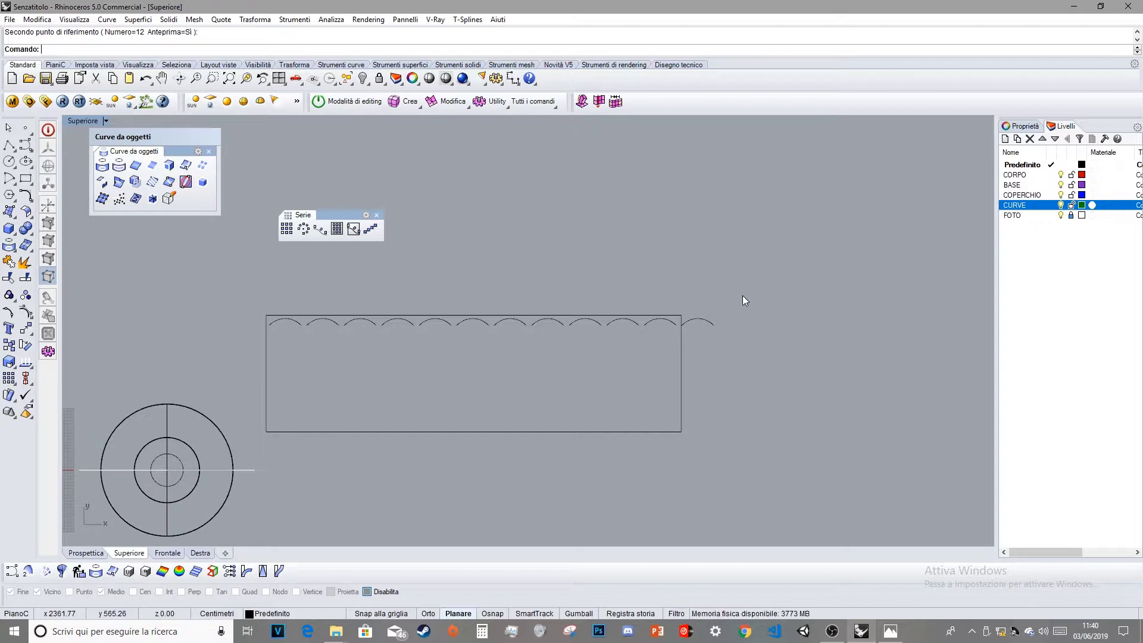
key(Escape)
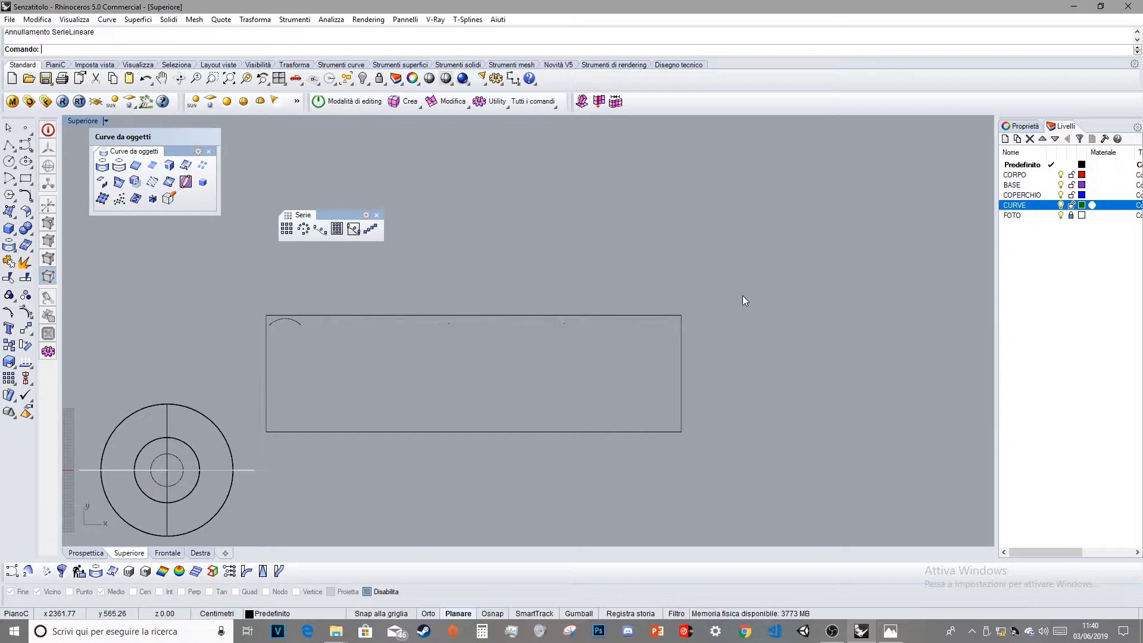
- Create a horizontal linear array of 13 scallop arcs along the rectangle's upper edge, spaced about 120 cm apart
click(292, 323)
click(370, 229)
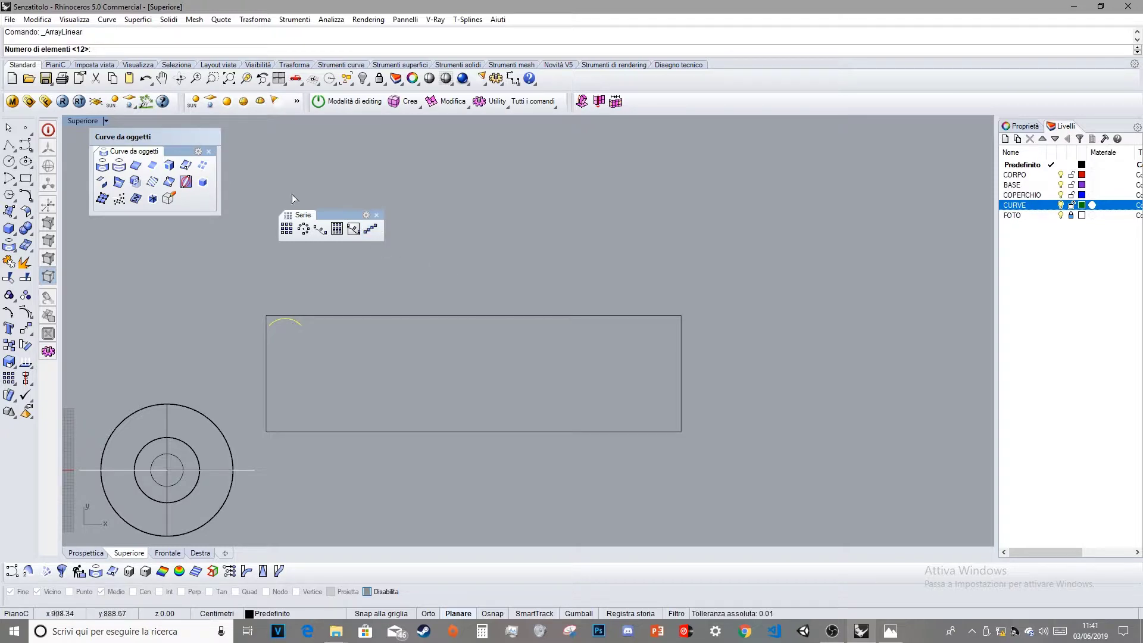
text(13)
key(Return)
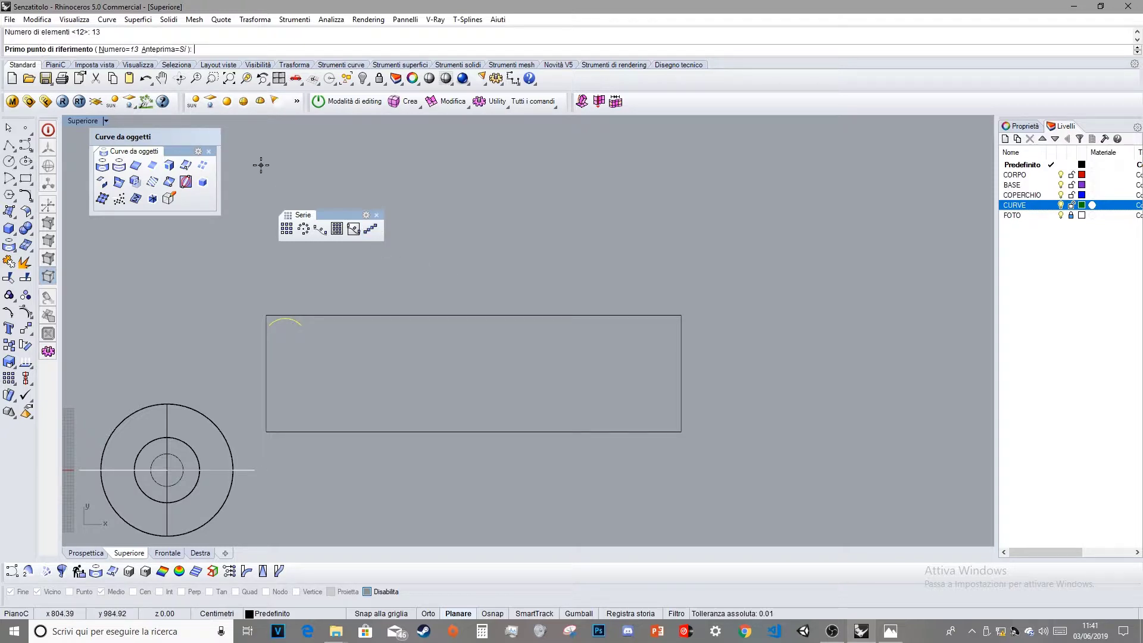
click(285, 320)
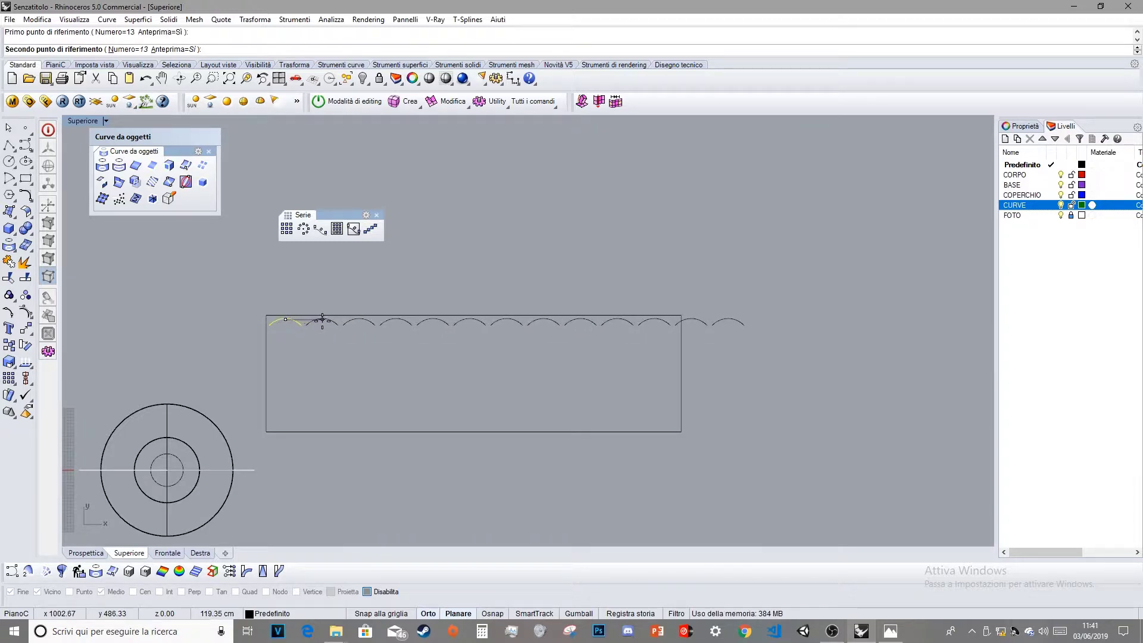
click(323, 320)
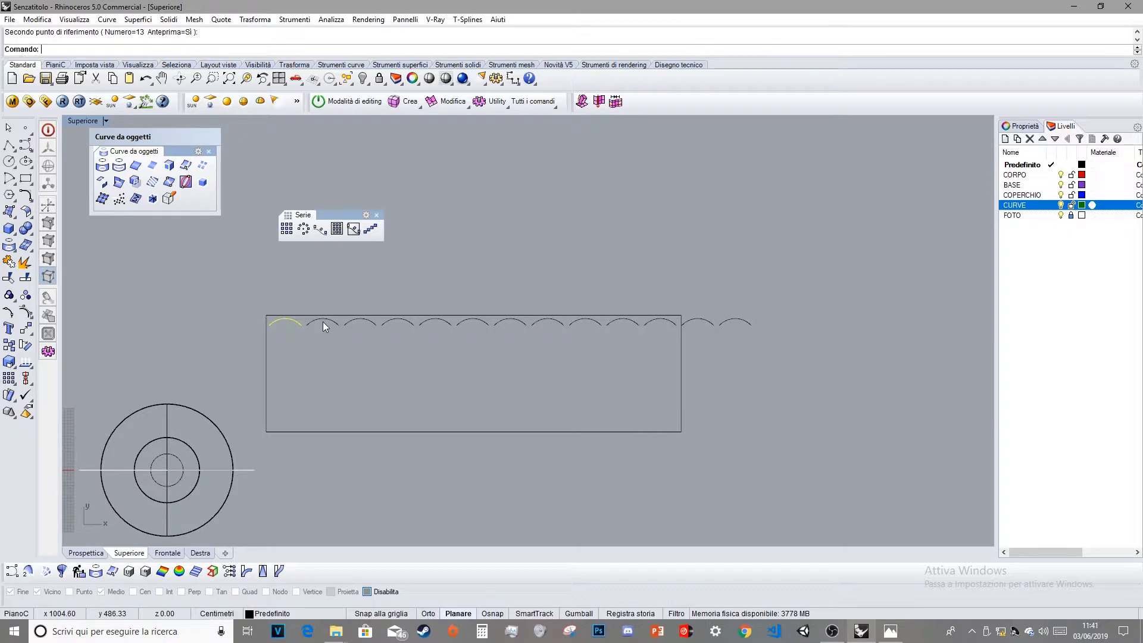
- Shift all 13 arcs left so the row overhangs both ends of the rectangle, and group them
drag(239, 357, 768, 292)
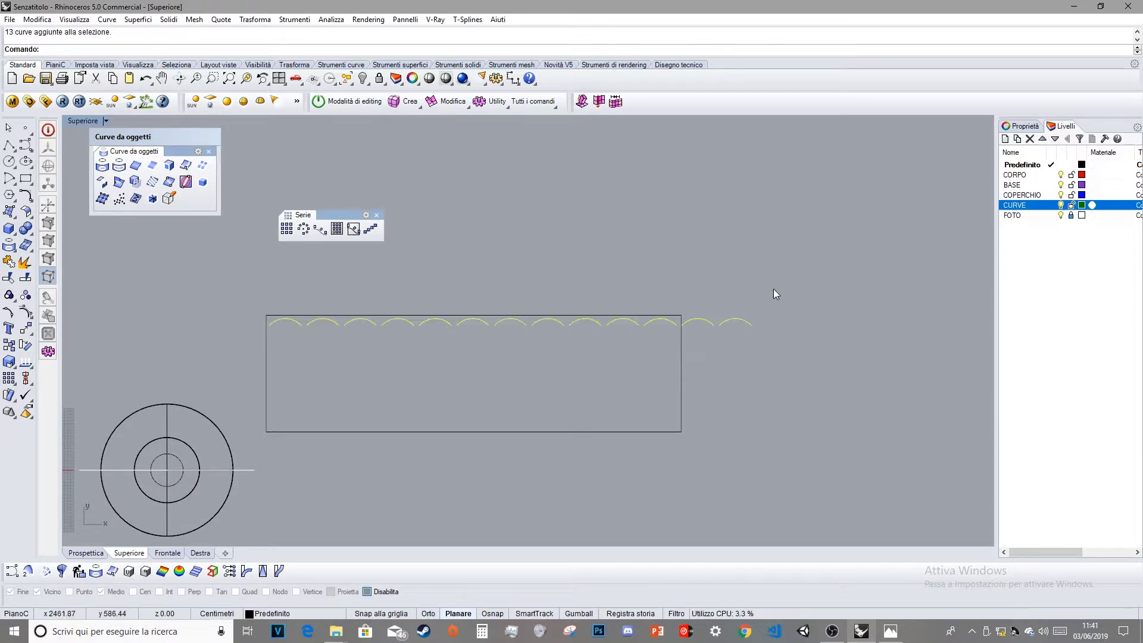
drag(485, 322, 451, 324)
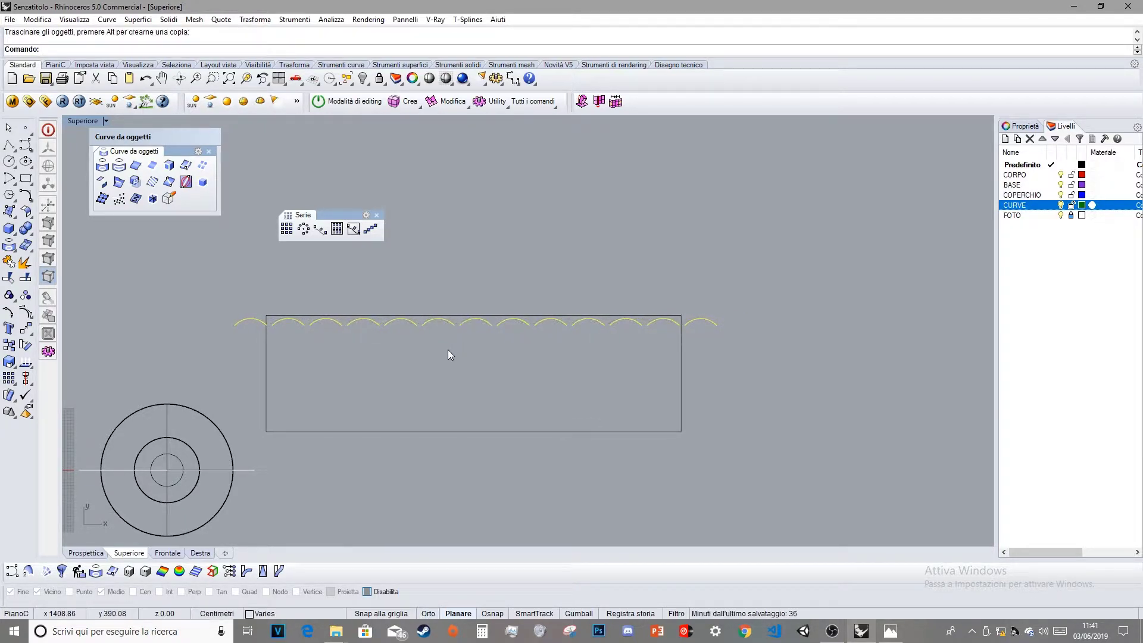
click(10, 345)
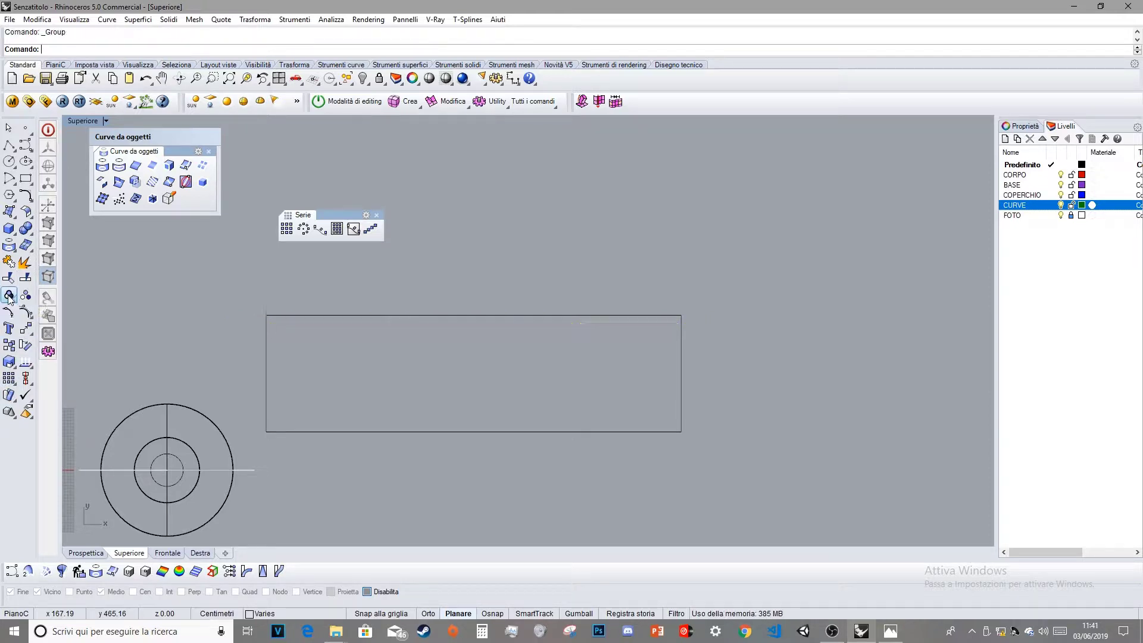
click(487, 283)
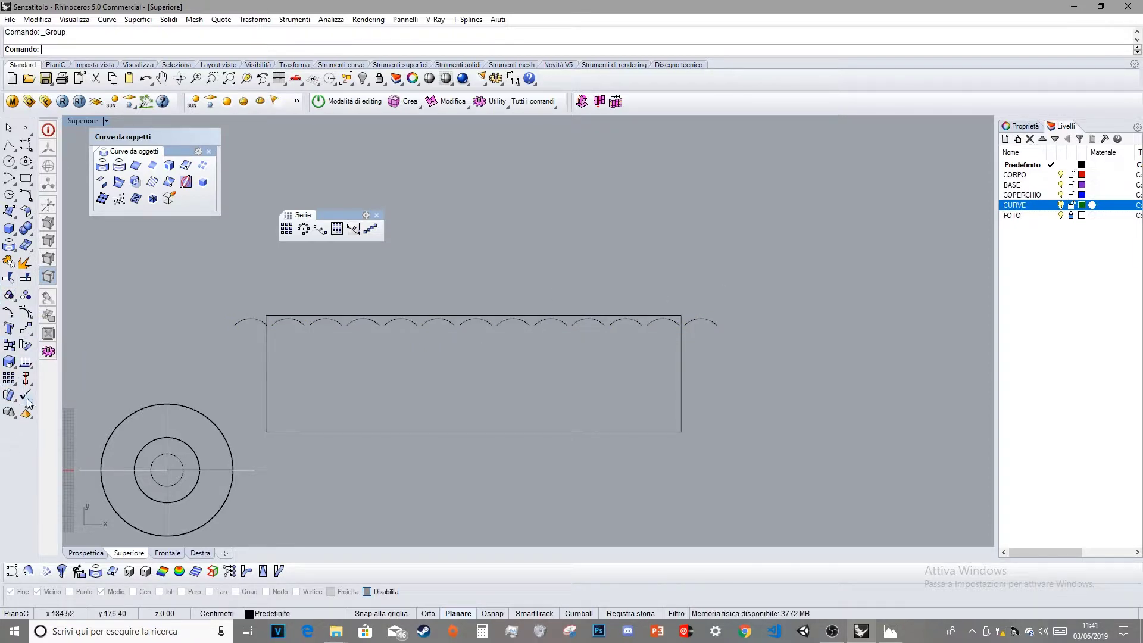
- Align the arc group with the flat rectangle by their vertical centre lines, picking the alignment point at the rectangle's middle
click(26, 378)
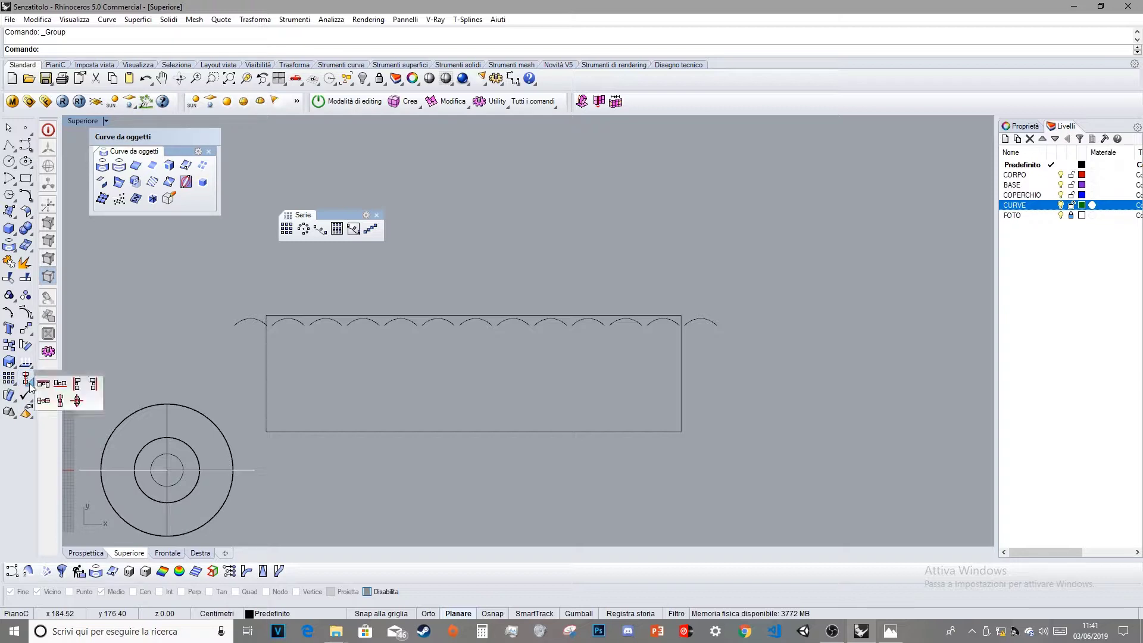
drag(66, 372, 535, 459)
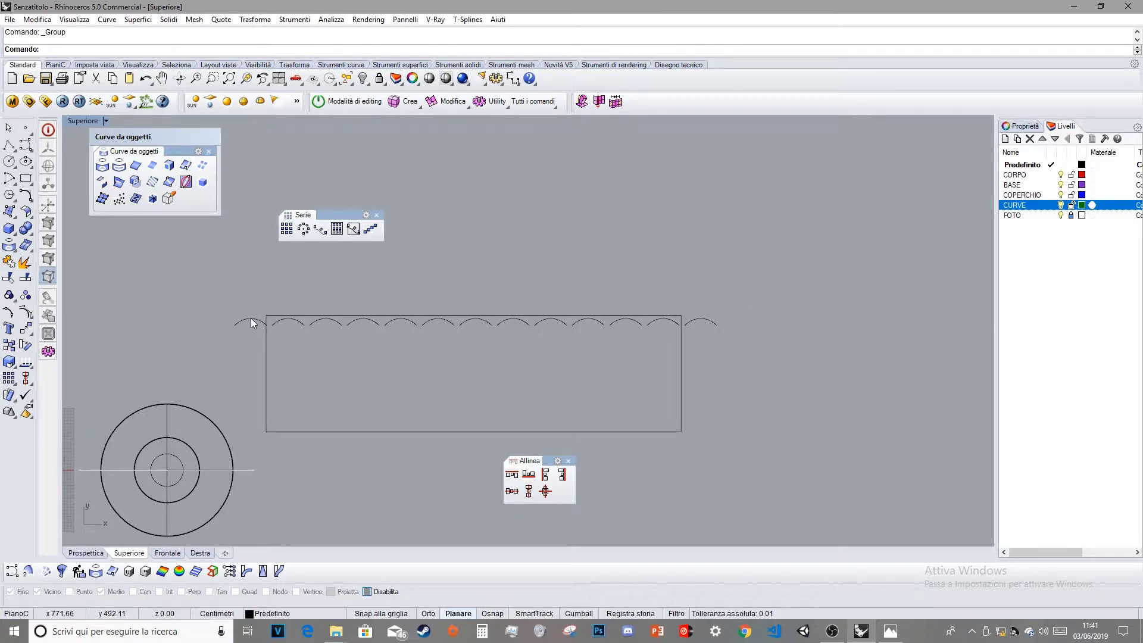
drag(251, 318, 426, 324)
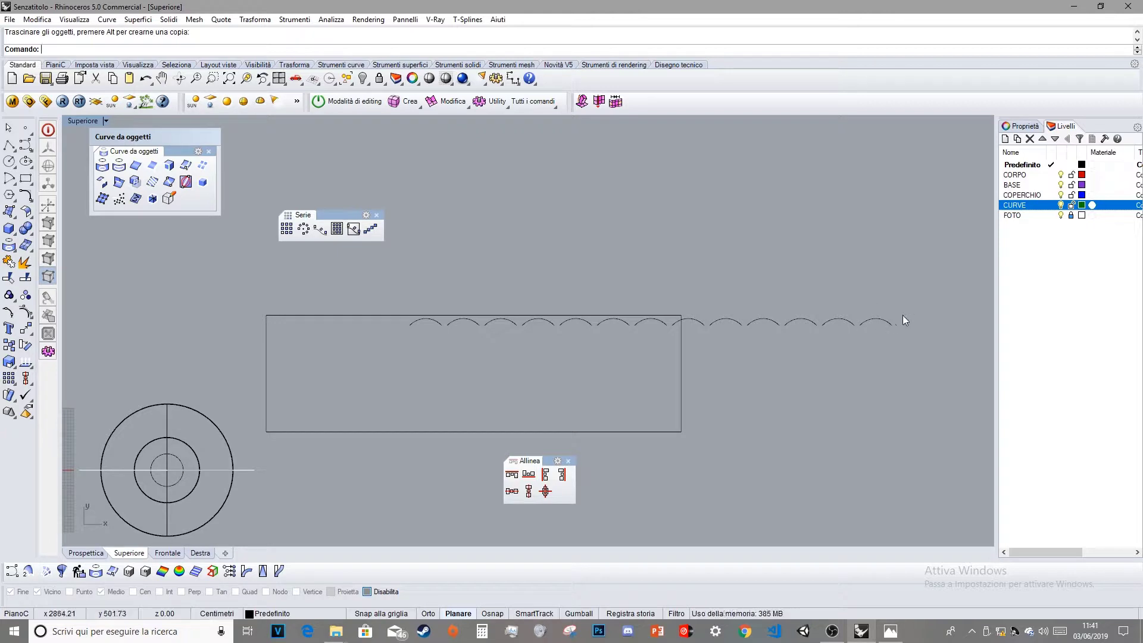
click(529, 493)
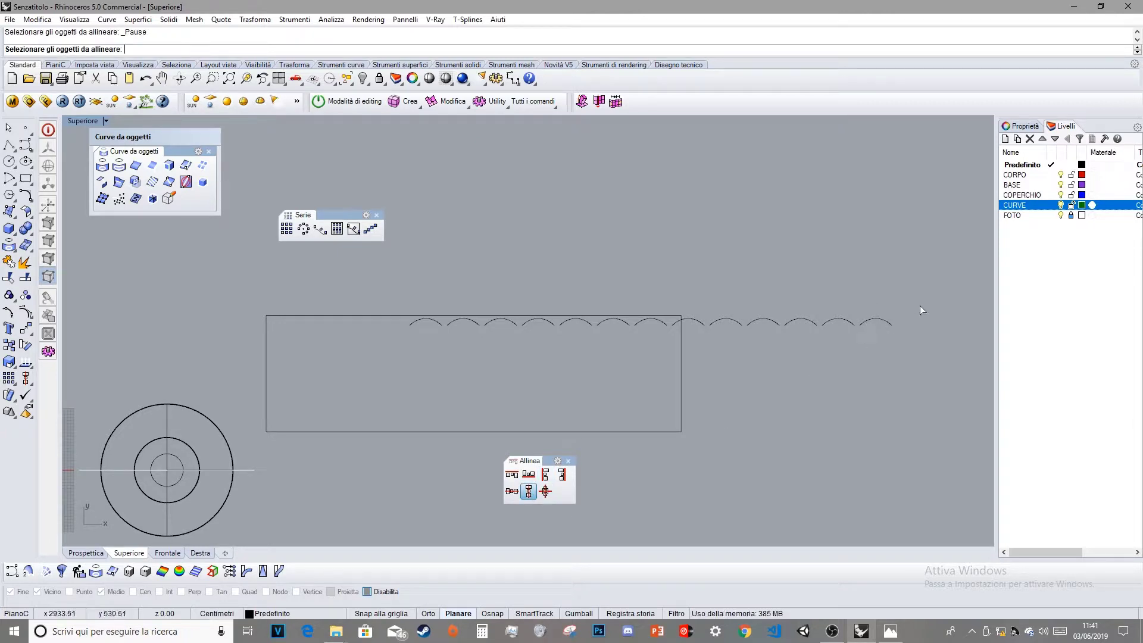
drag(362, 441, 244, 442)
key(Return)
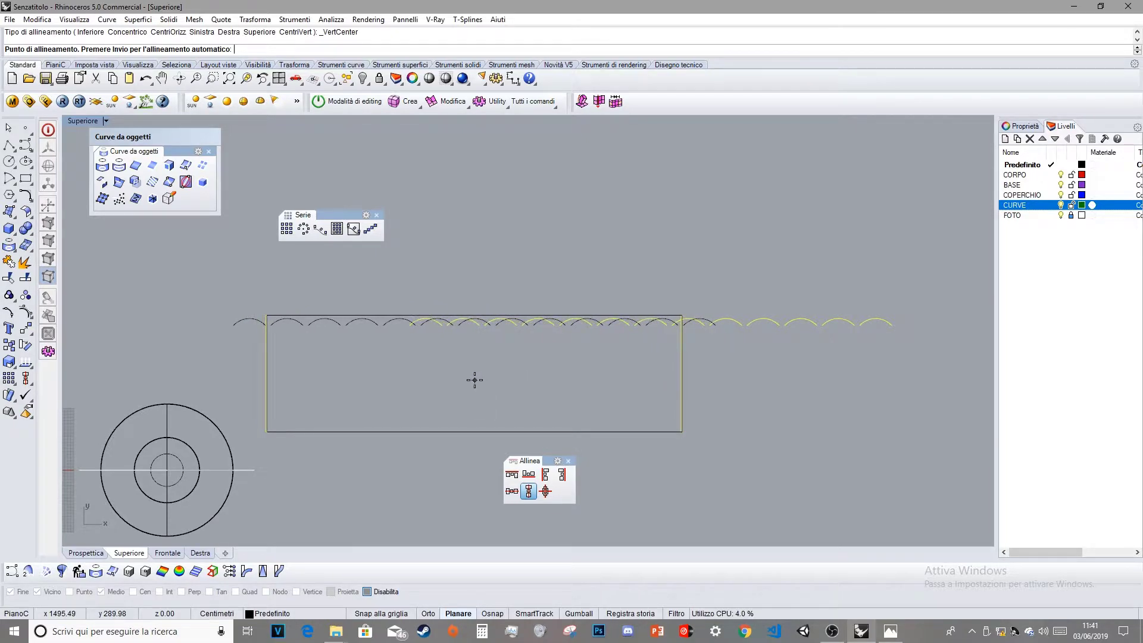
click(474, 380)
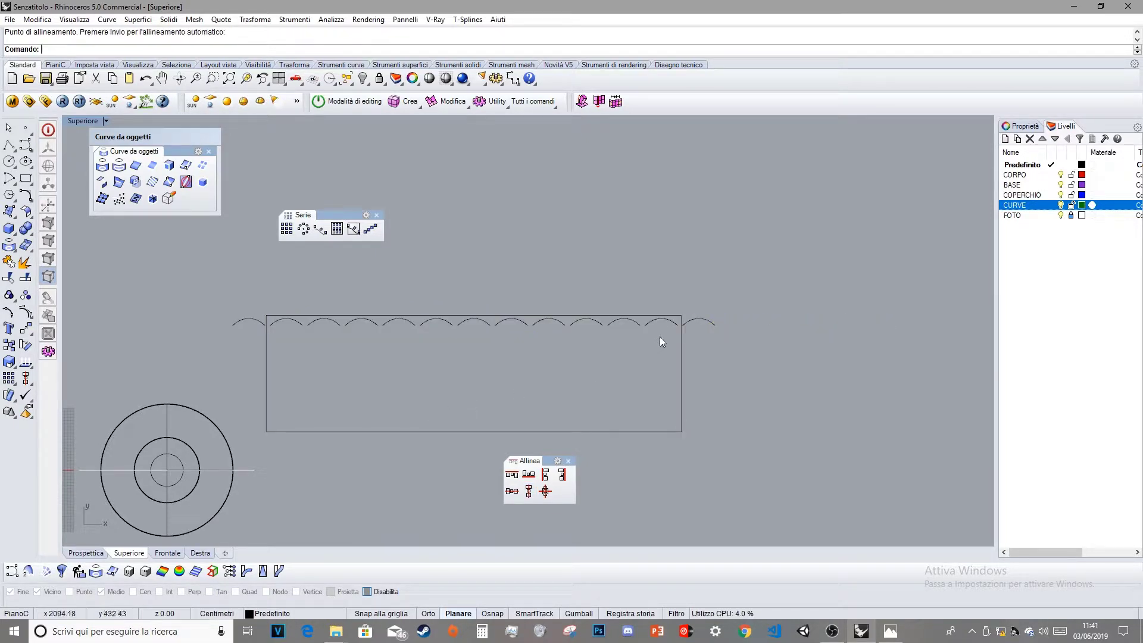
- Examine how the scallop arcs meet the rectangle's right and left ends
scroll(679, 323, up, 2)
scroll(684, 336, up, 5)
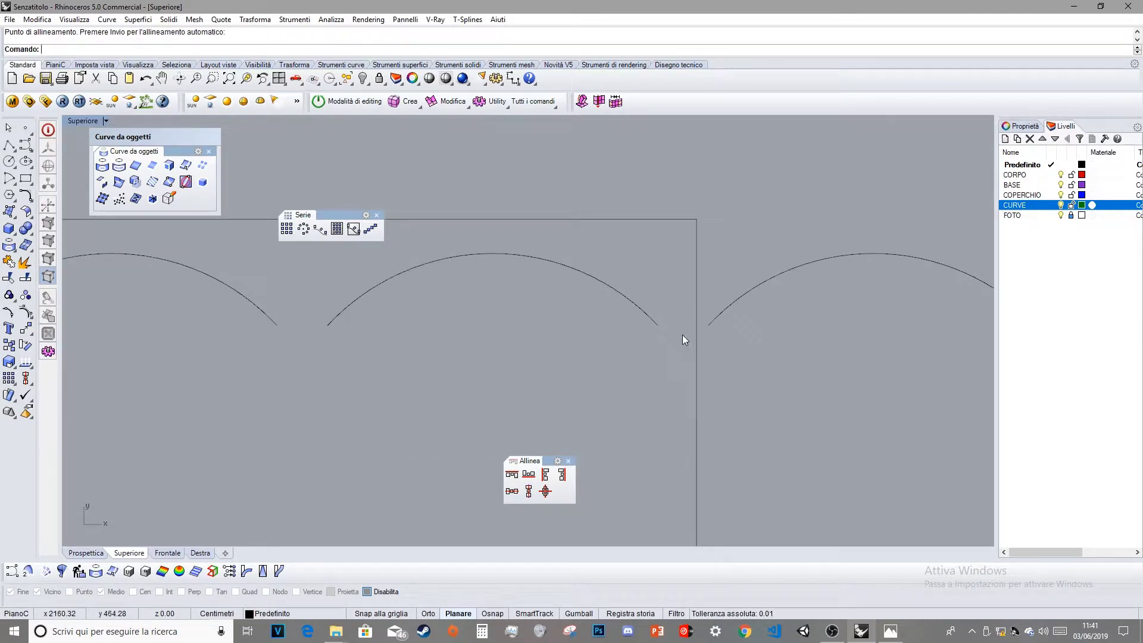
scroll(682, 334, down, 5)
scroll(369, 347, up, 1)
right_drag(369, 347, 452, 332)
scroll(216, 312, up, 4)
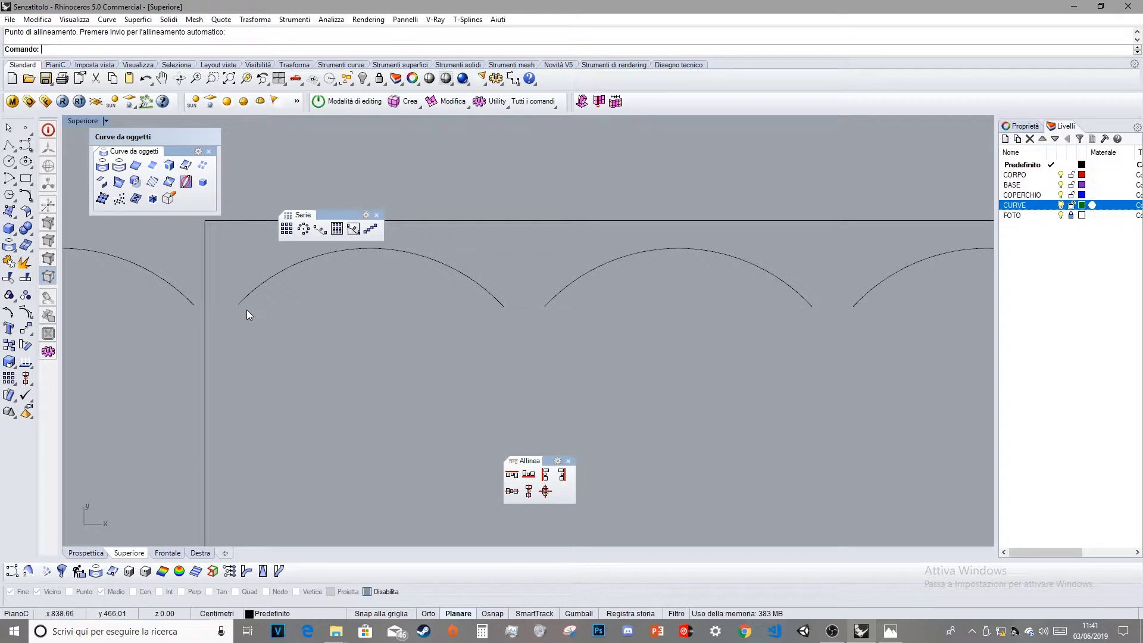
scroll(262, 316, down, 3)
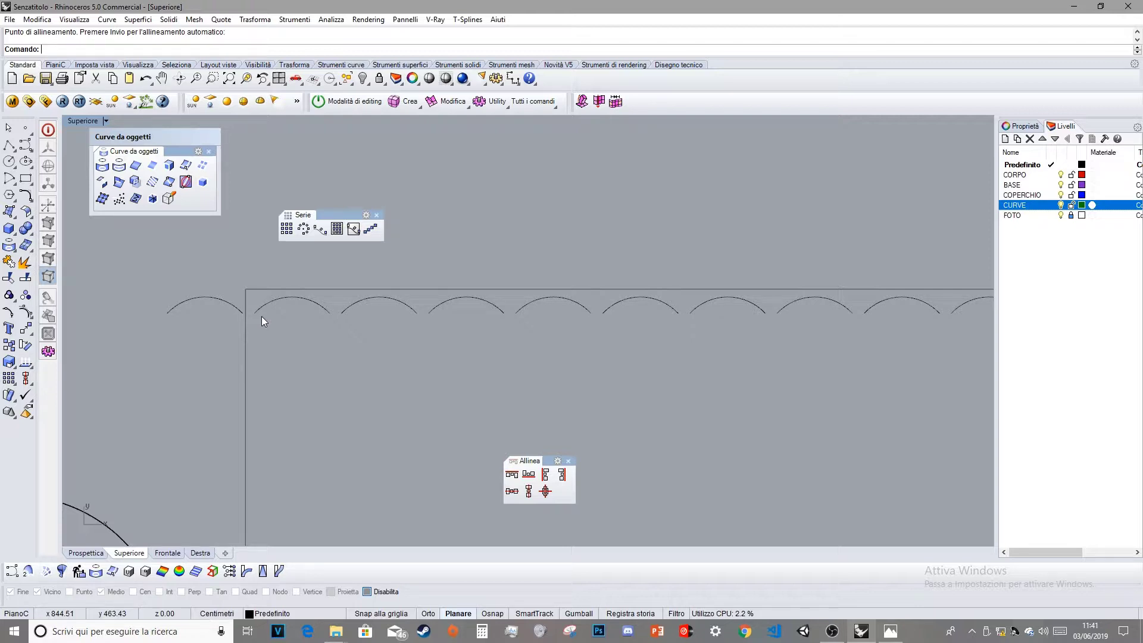
scroll(262, 316, down, 3)
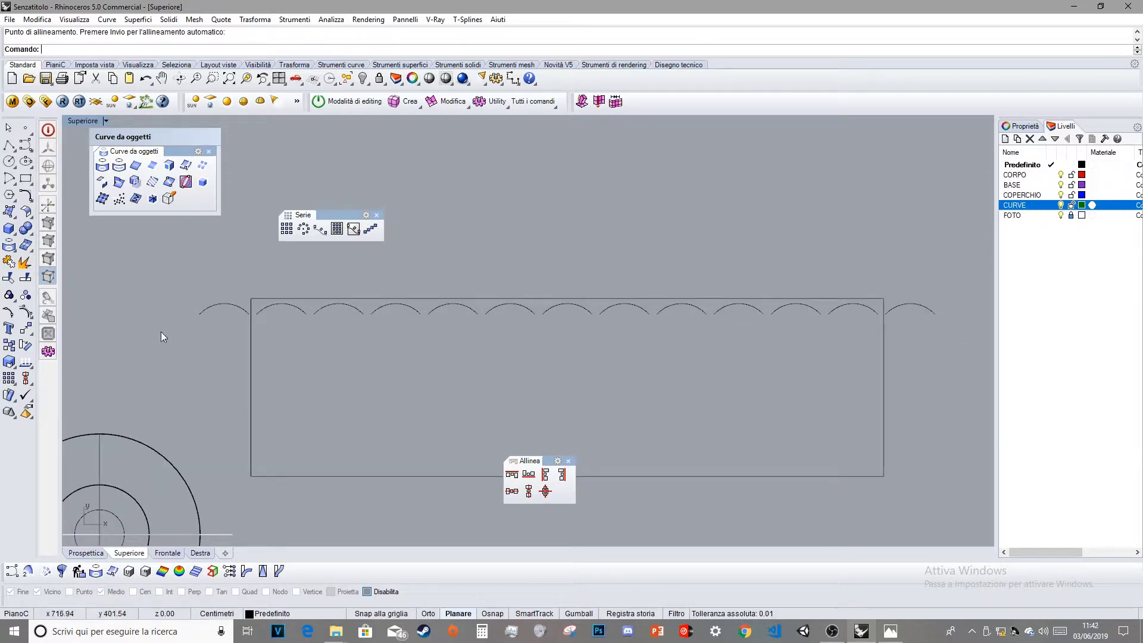
- Stretch the arc group slightly in one direction with Scale1D, from its right endpoint to just beyond its left endpoint
click(14, 366)
click(60, 368)
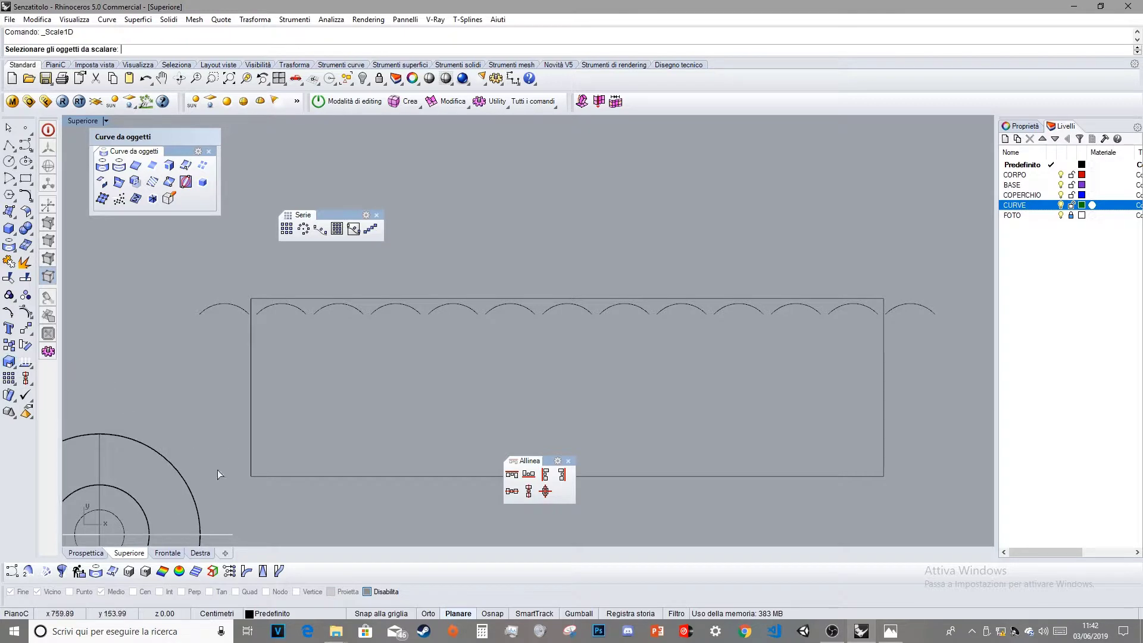
click(50, 592)
click(932, 312)
right_click(932, 312)
click(934, 314)
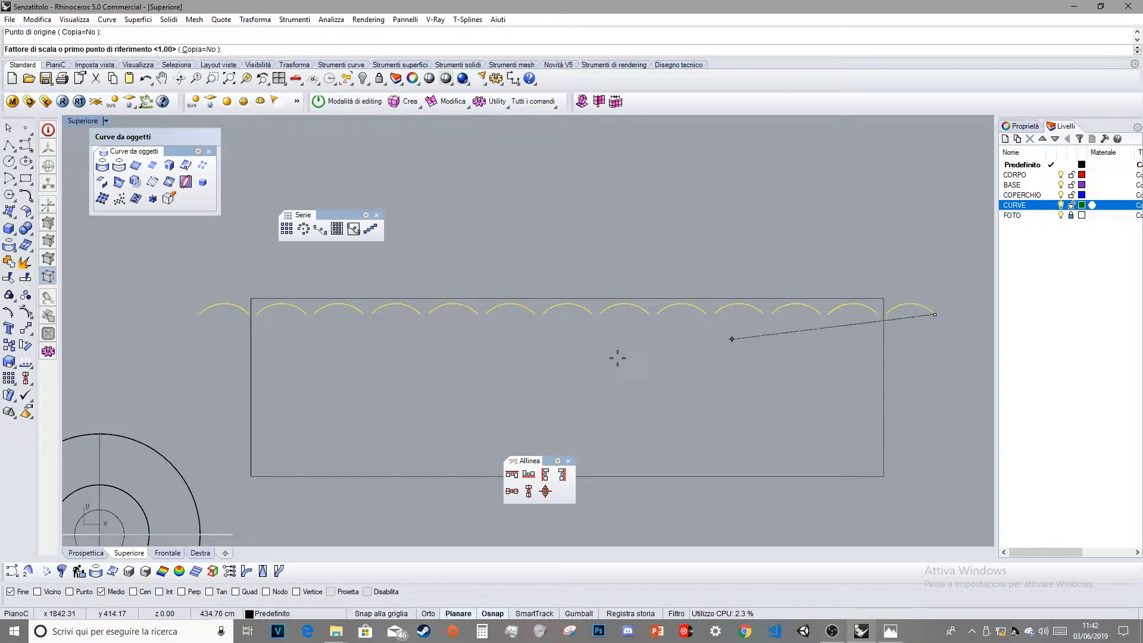
click(193, 316)
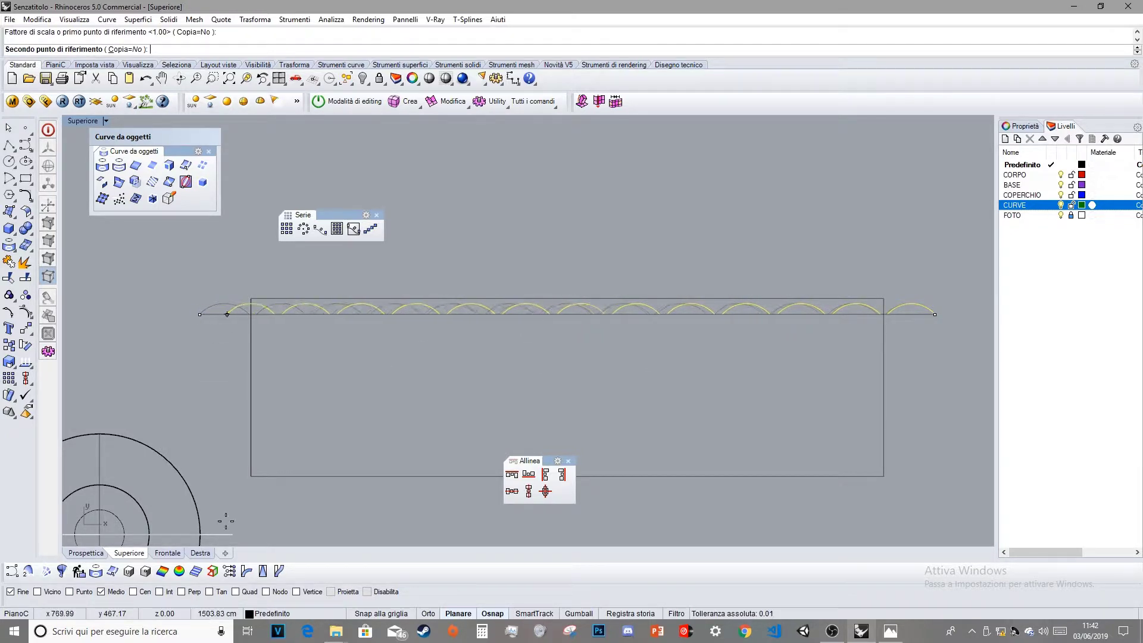
click(366, 592)
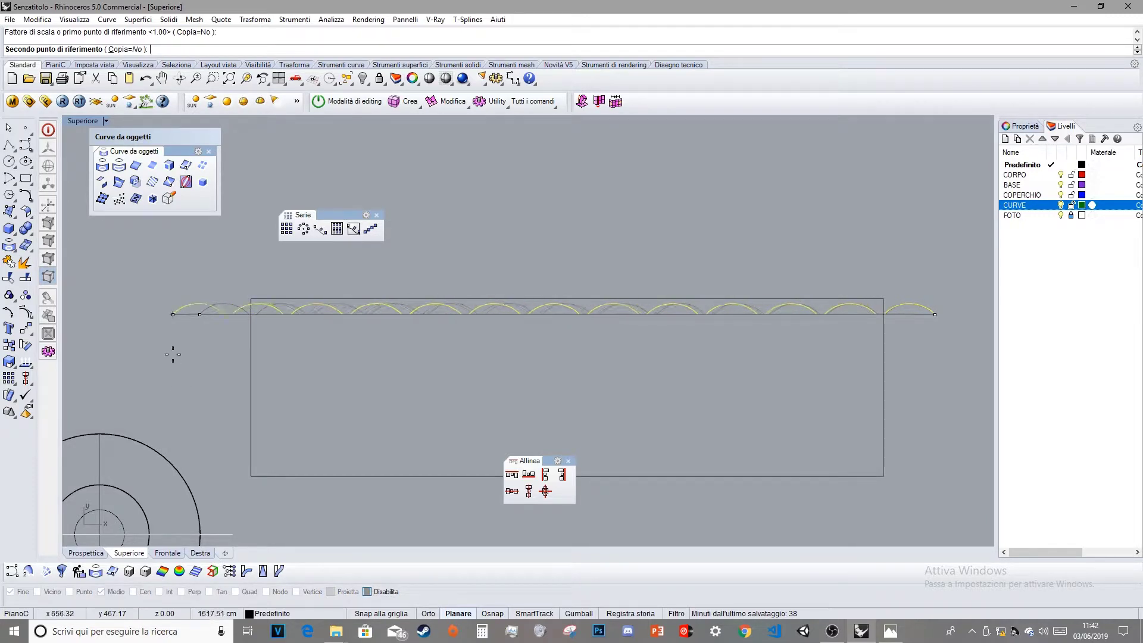
click(196, 314)
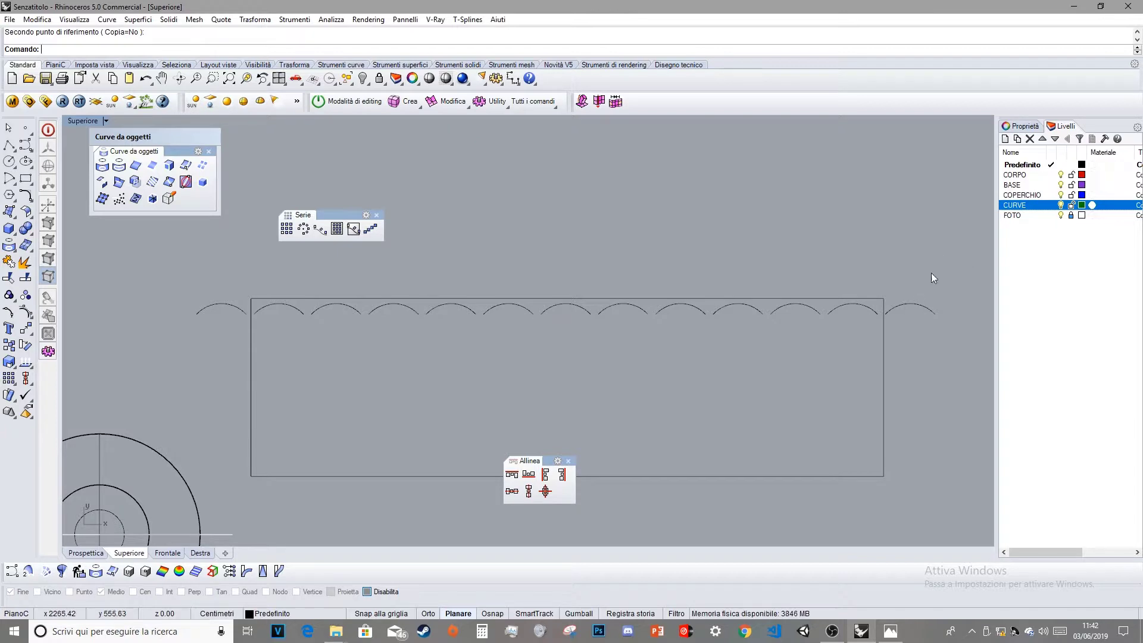
- Align the stretched arc group and the rectangle by their vertical centre lines, and check the arc gaps at the rectangle's ends
key(ctrl+a)
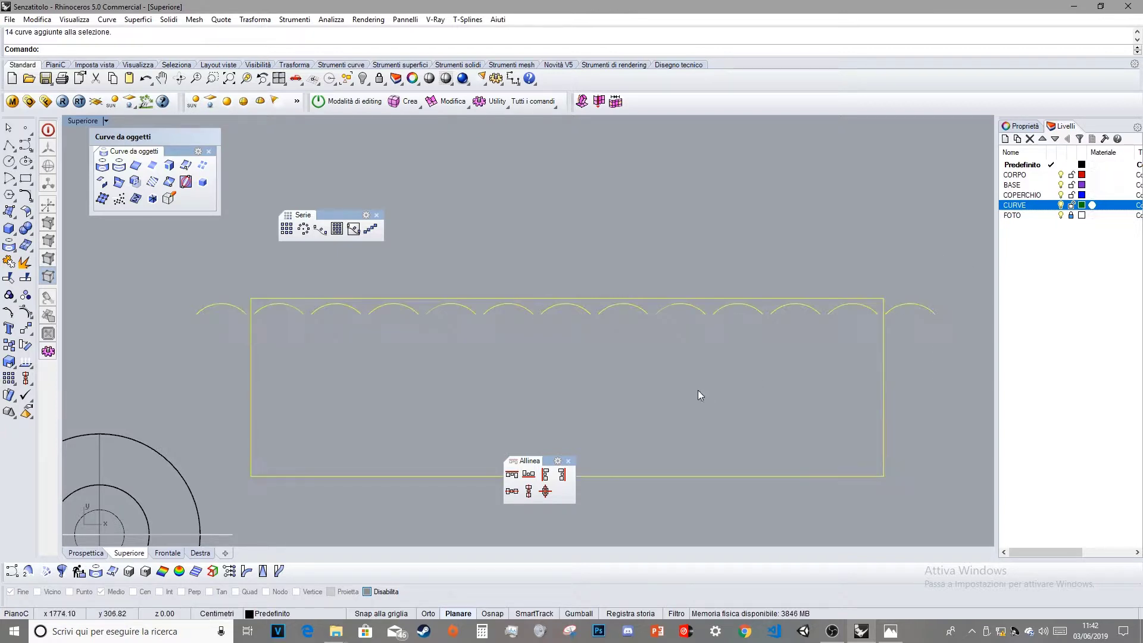
click(529, 493)
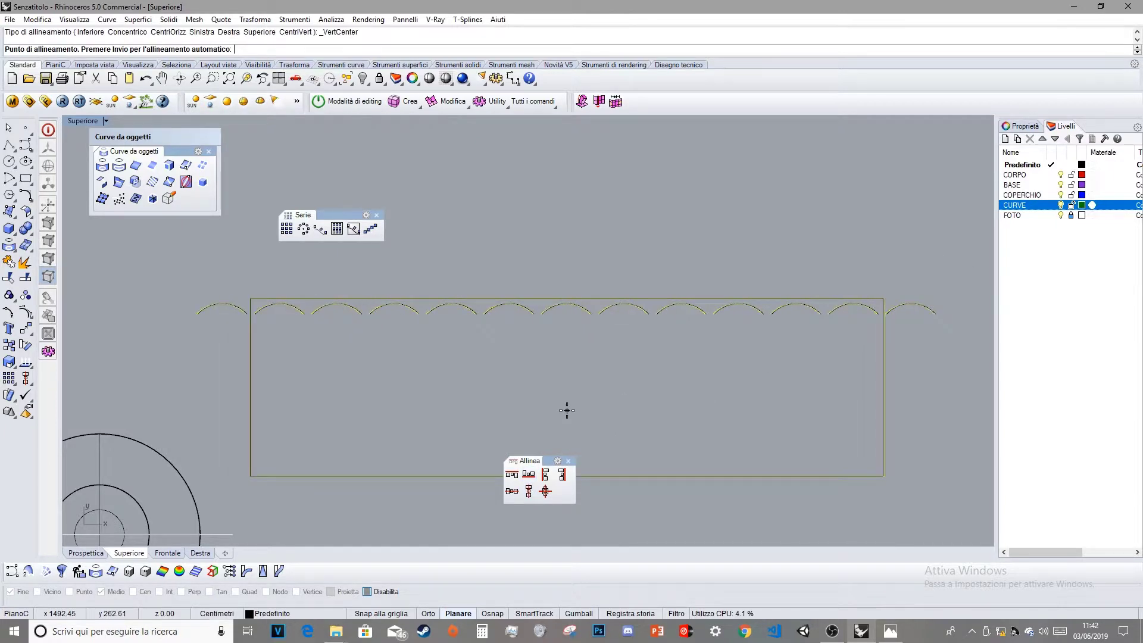
scroll(242, 323, up, 10)
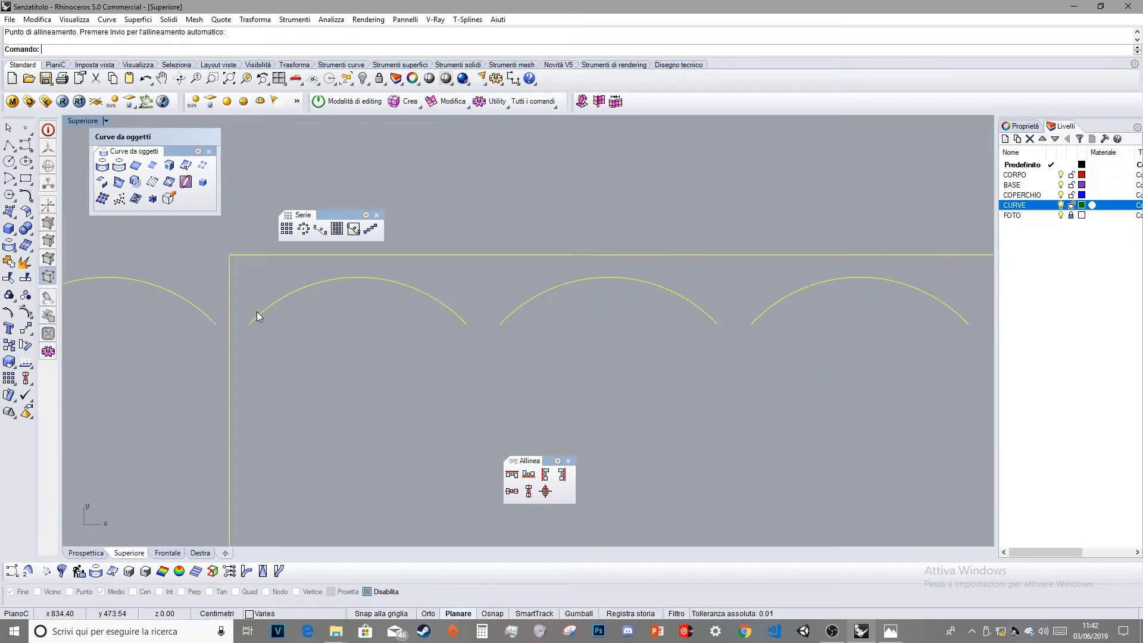
scroll(311, 330, down, 5)
scroll(312, 330, down, 6)
scroll(537, 344, up, 8)
scroll(495, 300, up, 3)
scroll(496, 300, down, 3)
scroll(496, 301, down, 5)
key(Escape)
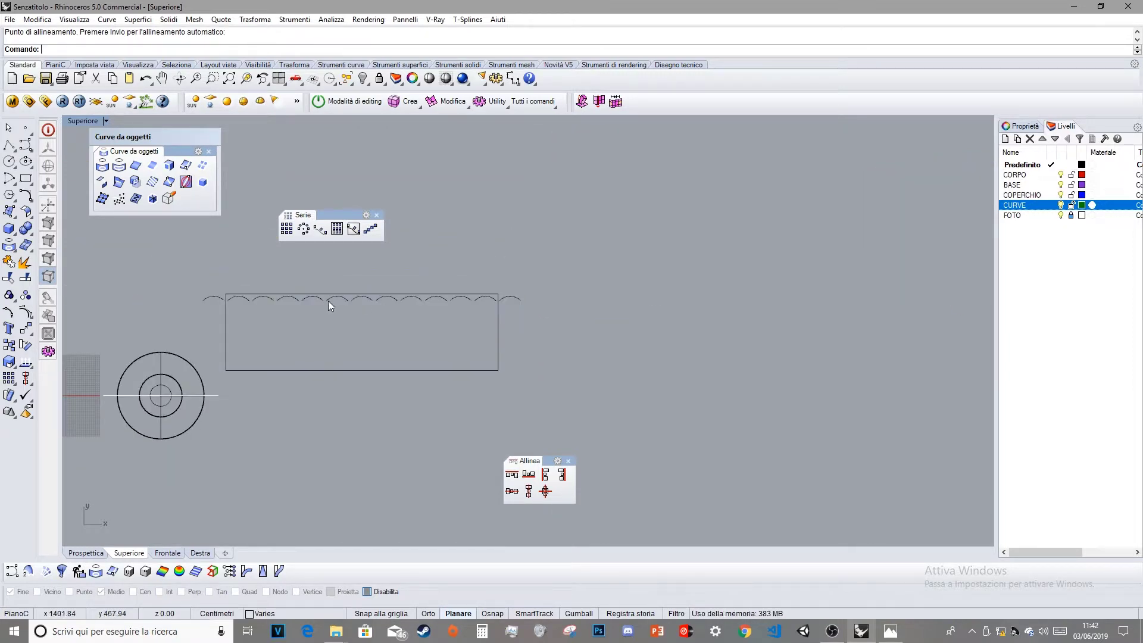
- Stretch the arc row again with Scale1D from its right endpoint until the second arc starts at the rectangle's left edge
scroll(363, 301, down, 3)
right_drag(349, 309, 400, 322)
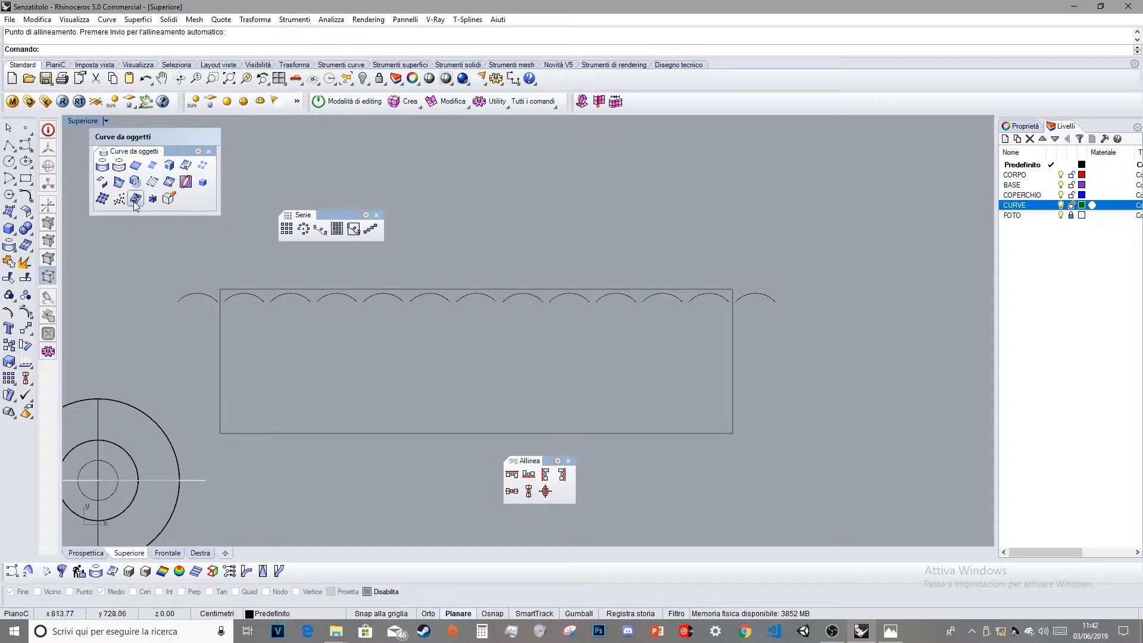
click(13, 368)
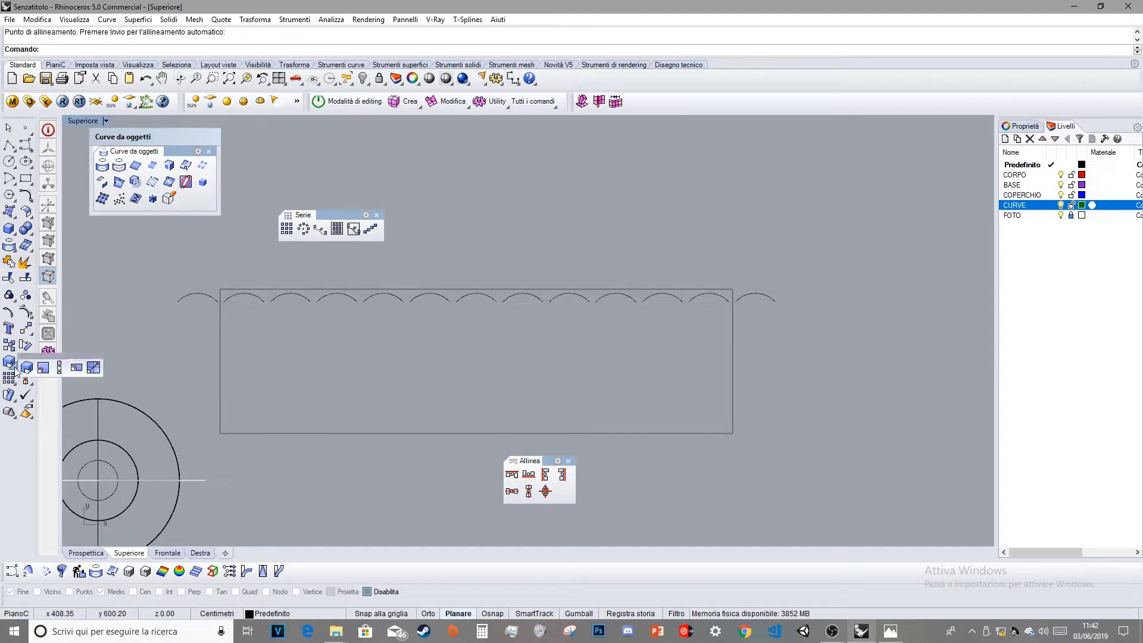
click(67, 370)
click(381, 596)
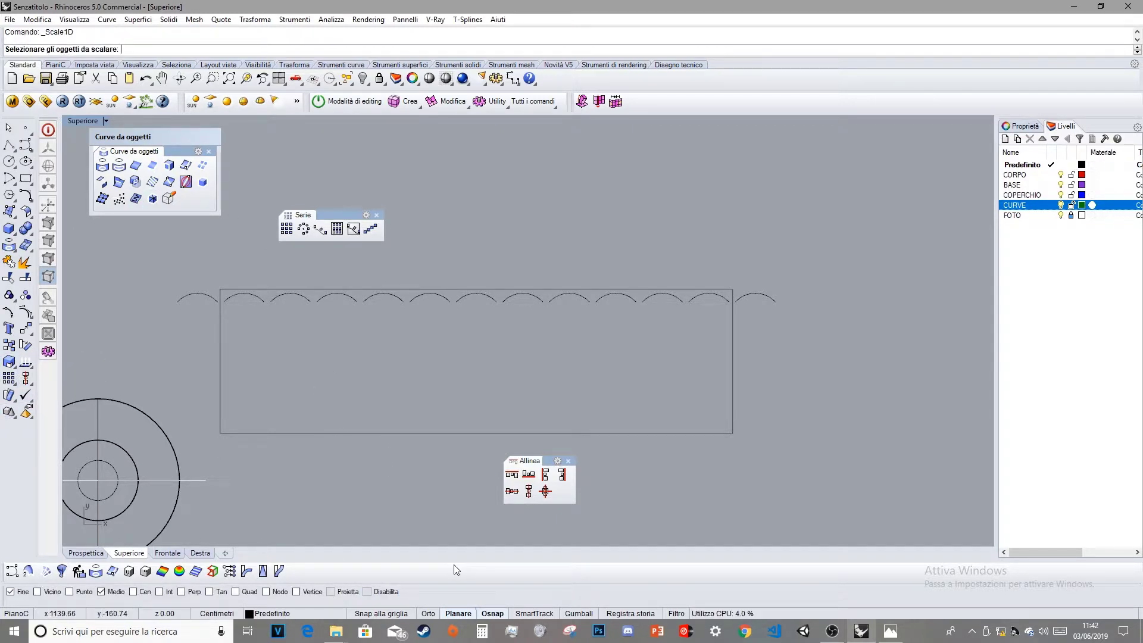
click(773, 298)
key(Return)
click(774, 299)
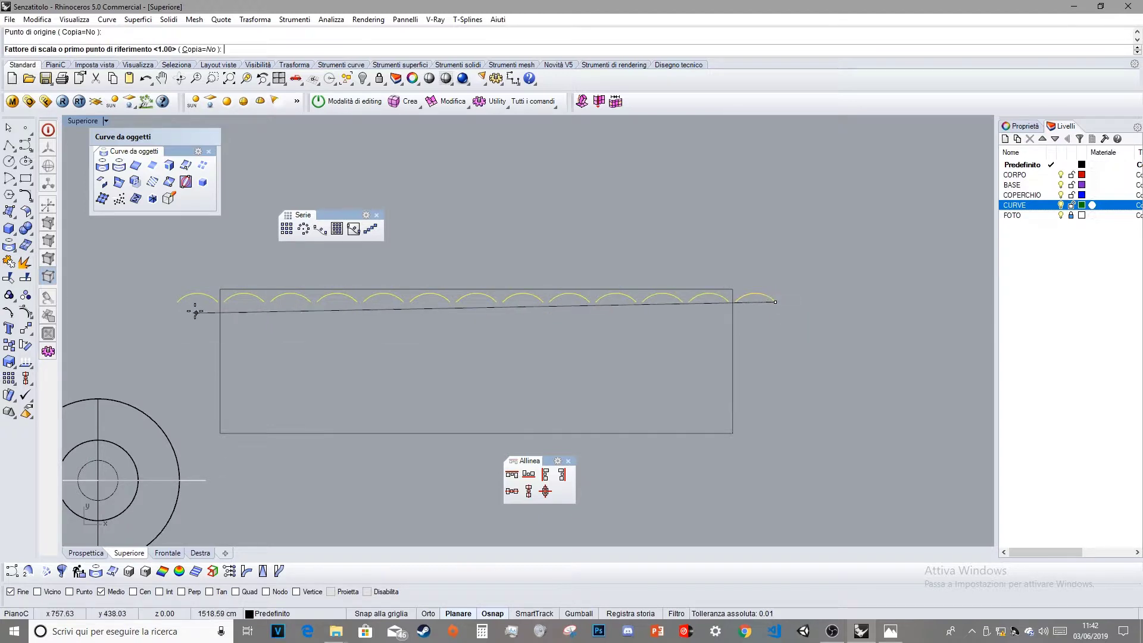
click(177, 301)
click(379, 591)
scroll(181, 301, up, 5)
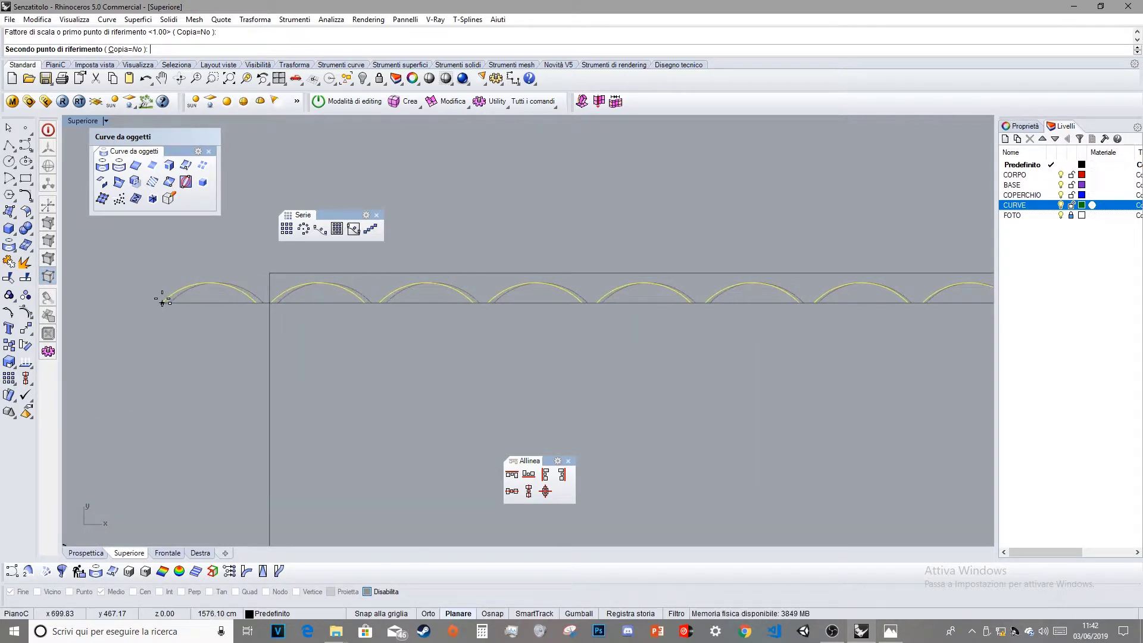
click(161, 302)
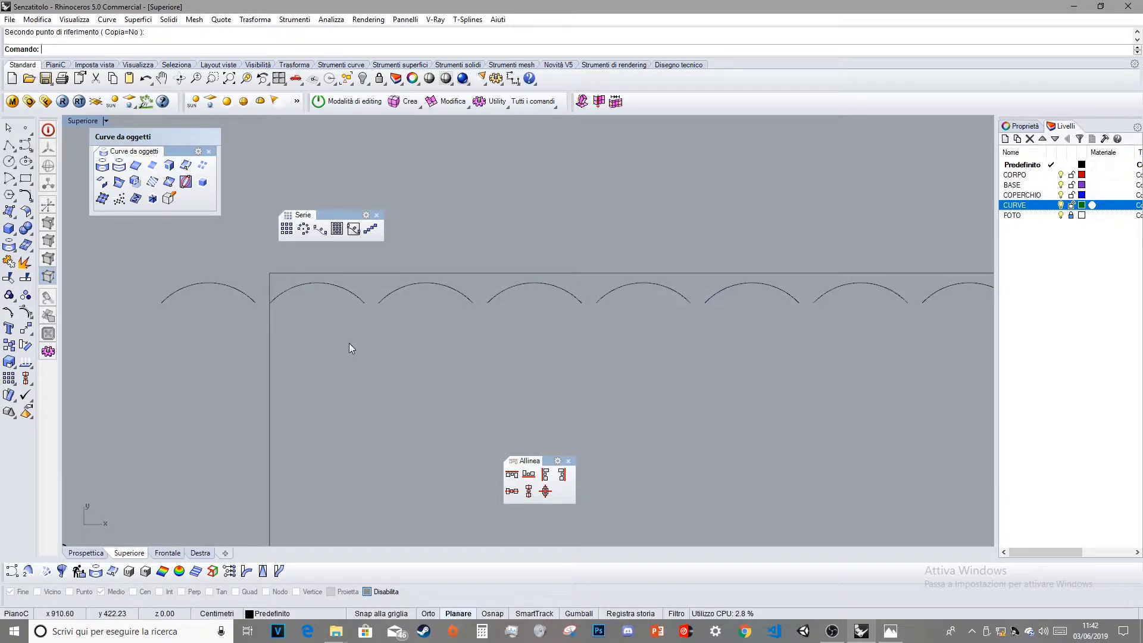
- Realign the widened arc row and the rectangle by their vertical centre lines, check the left corner, and clear the selection
scroll(348, 342, down, 5)
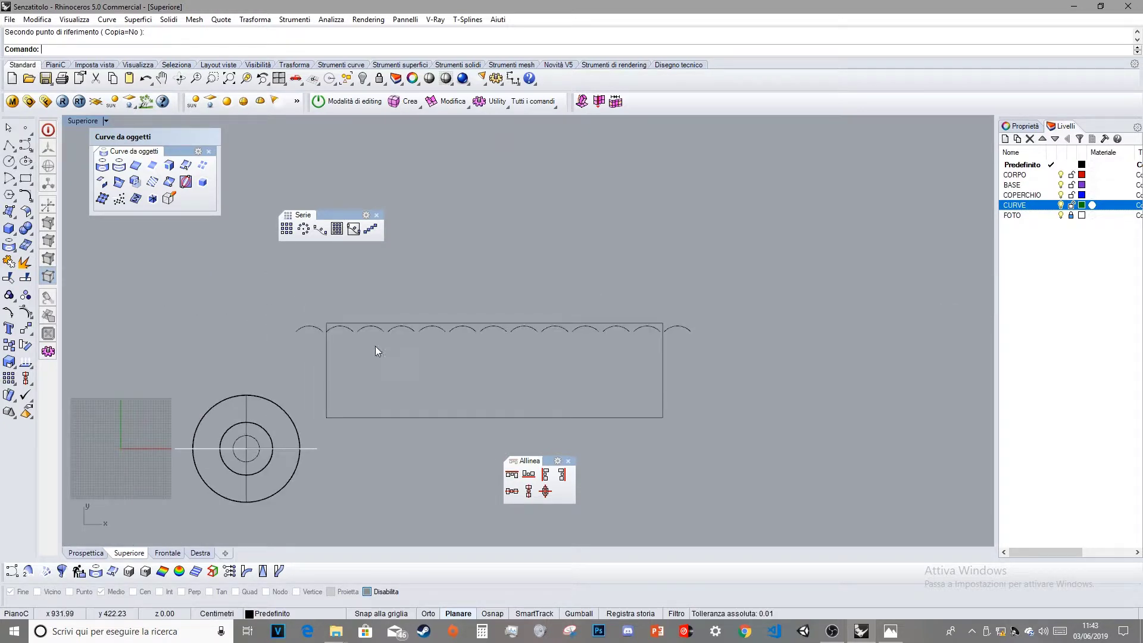
key(ctrl+a)
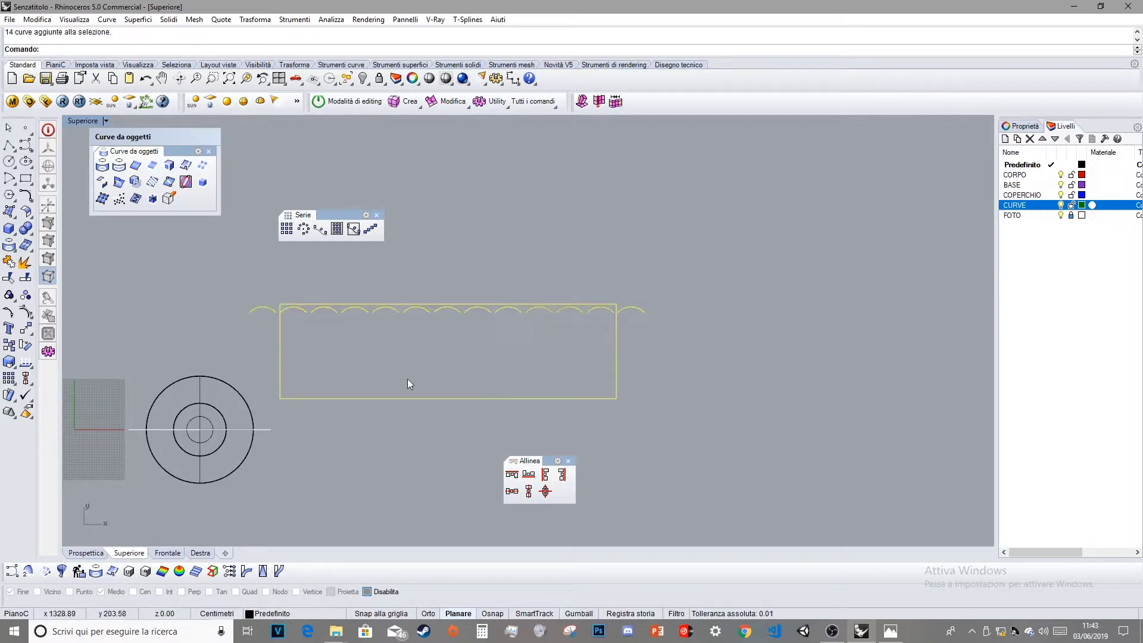
click(529, 492)
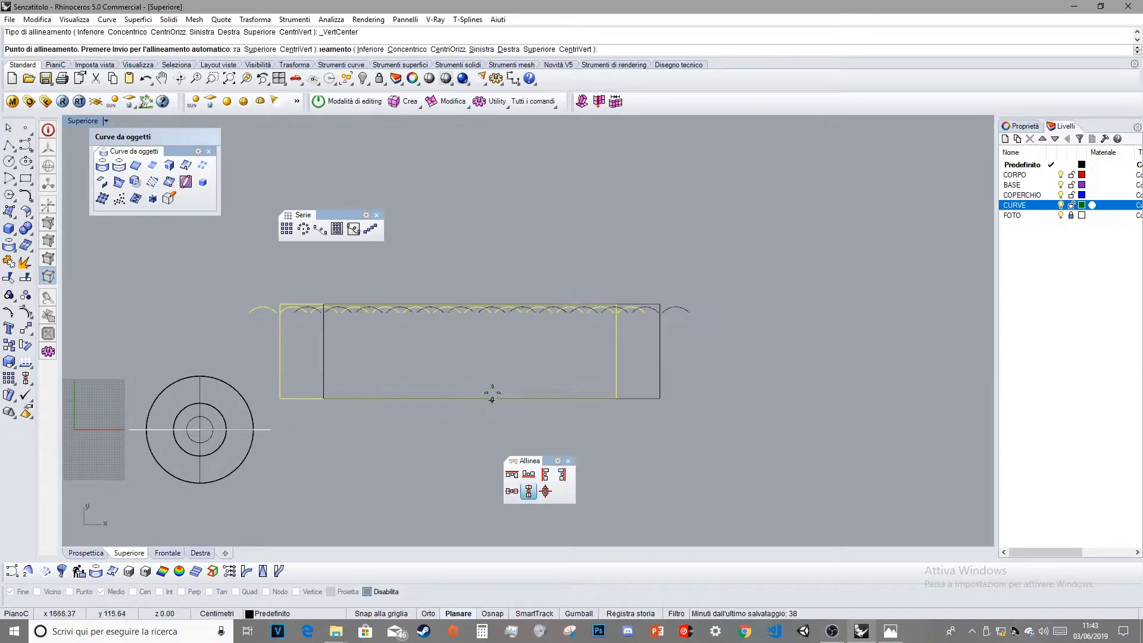
click(449, 368)
scroll(275, 314, up, 8)
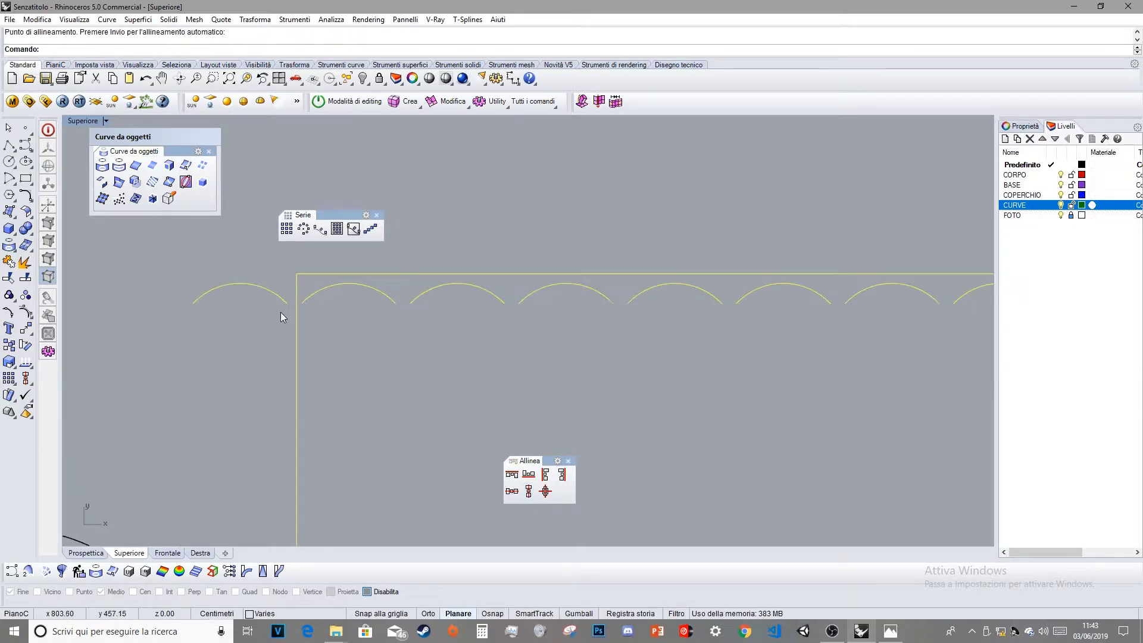
scroll(292, 307, down, 6)
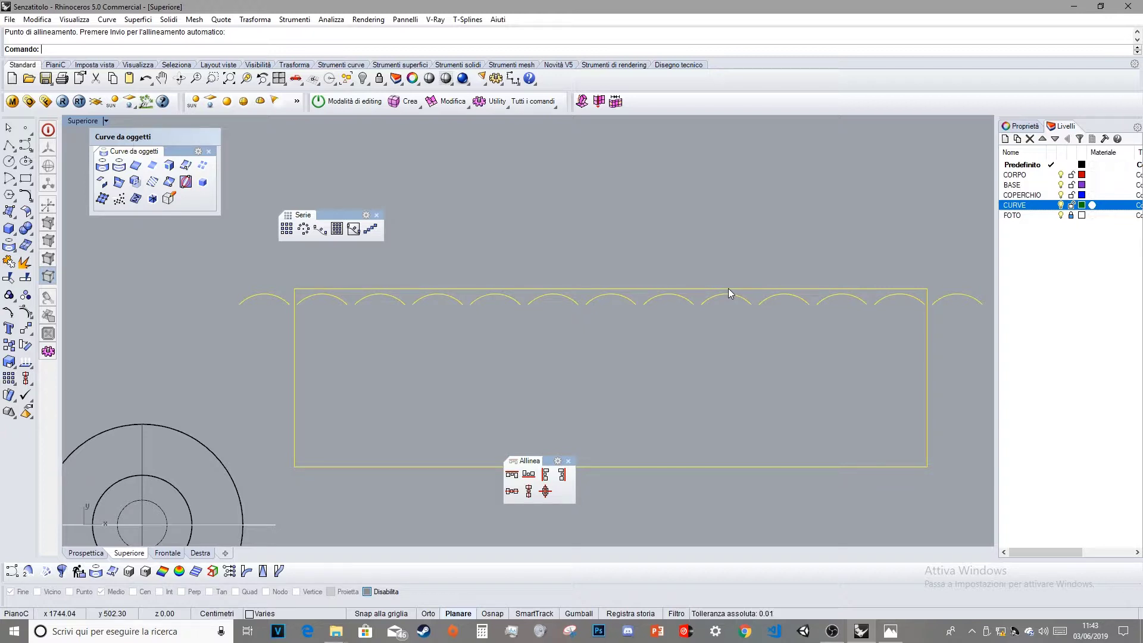
key(Escape)
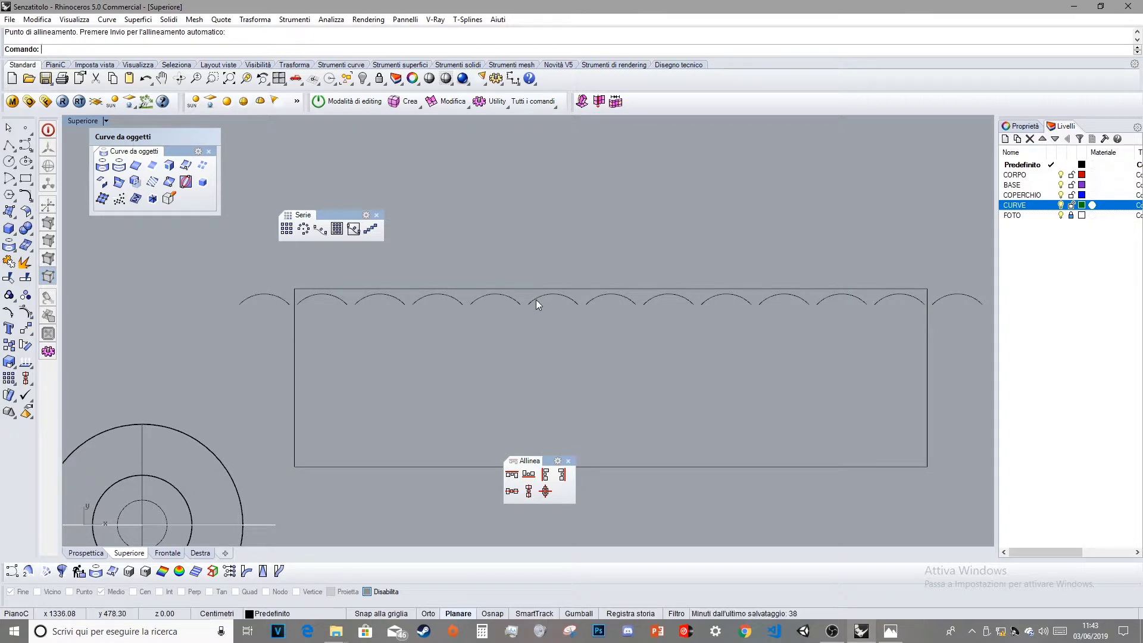
- Ungroup the arcs and delete all except the leftmost one outside the rectangle
click(535, 300)
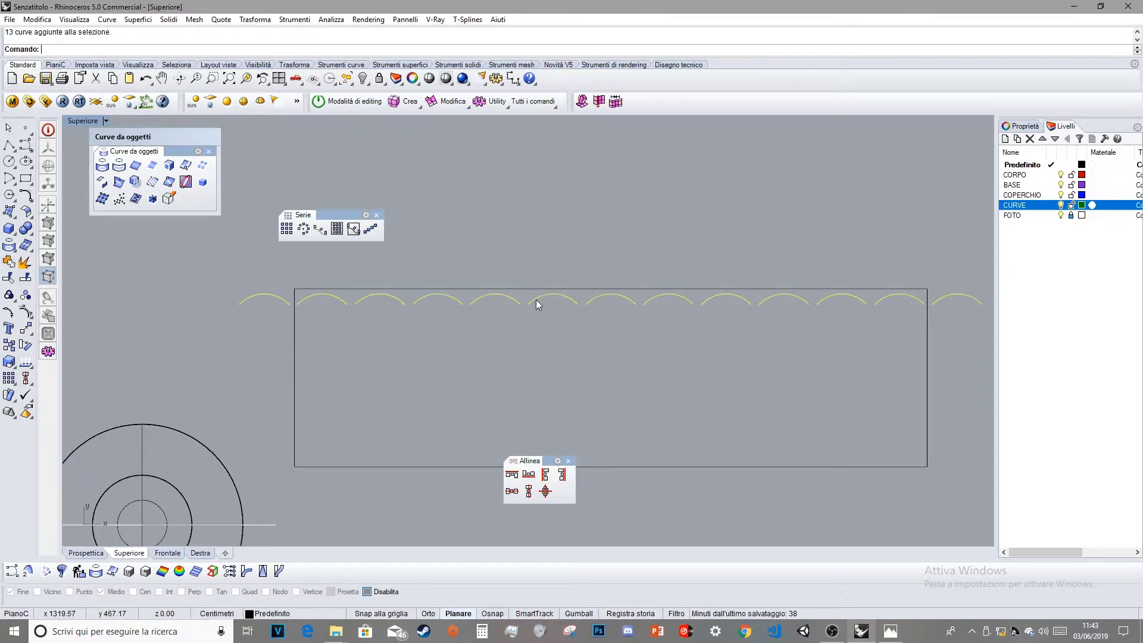
click(27, 294)
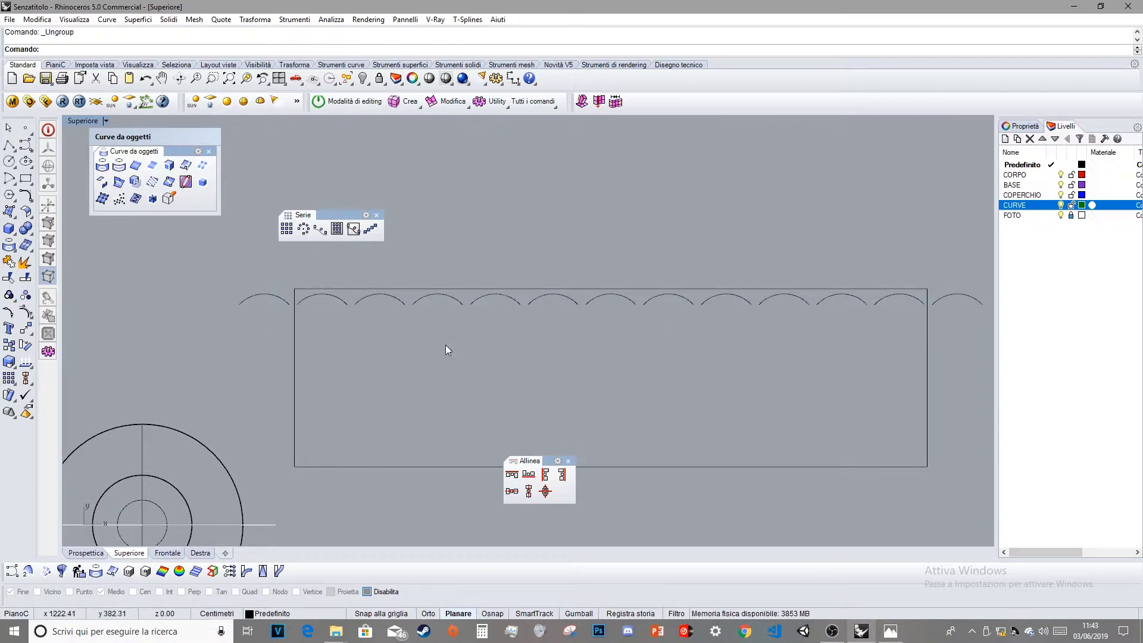
drag(288, 360, 990, 273)
key(Delete)
- Try a horizontal linear array of 13 copies of the remaining arc along the rectangle's upper edge and check both ends
click(266, 294)
click(371, 230)
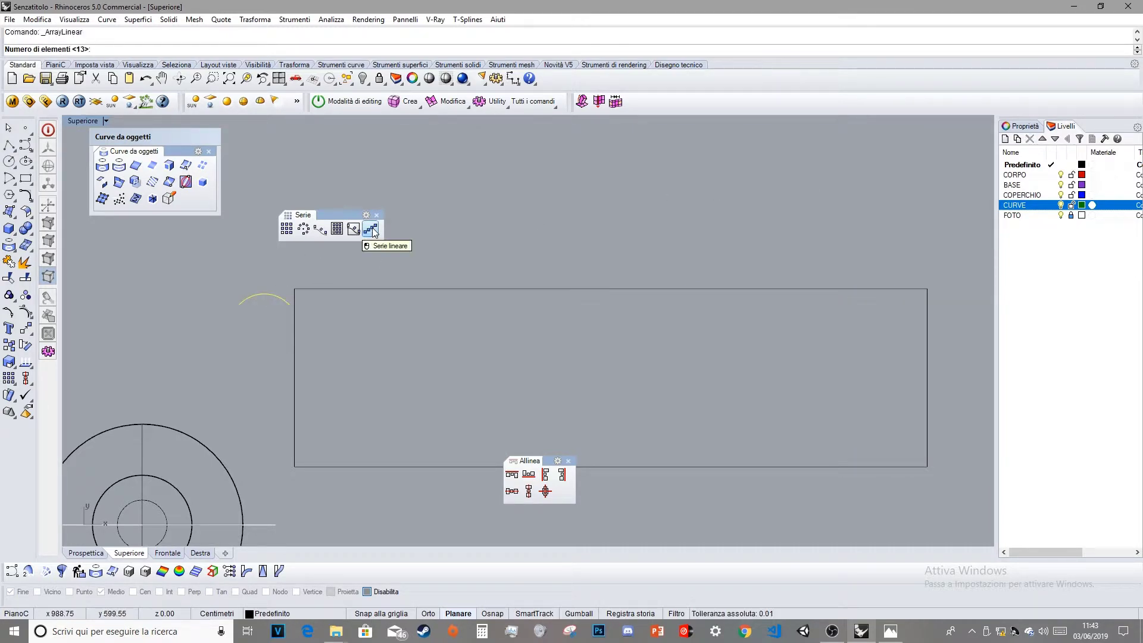
key(Return)
scroll(272, 321, up, 3)
key(F8)
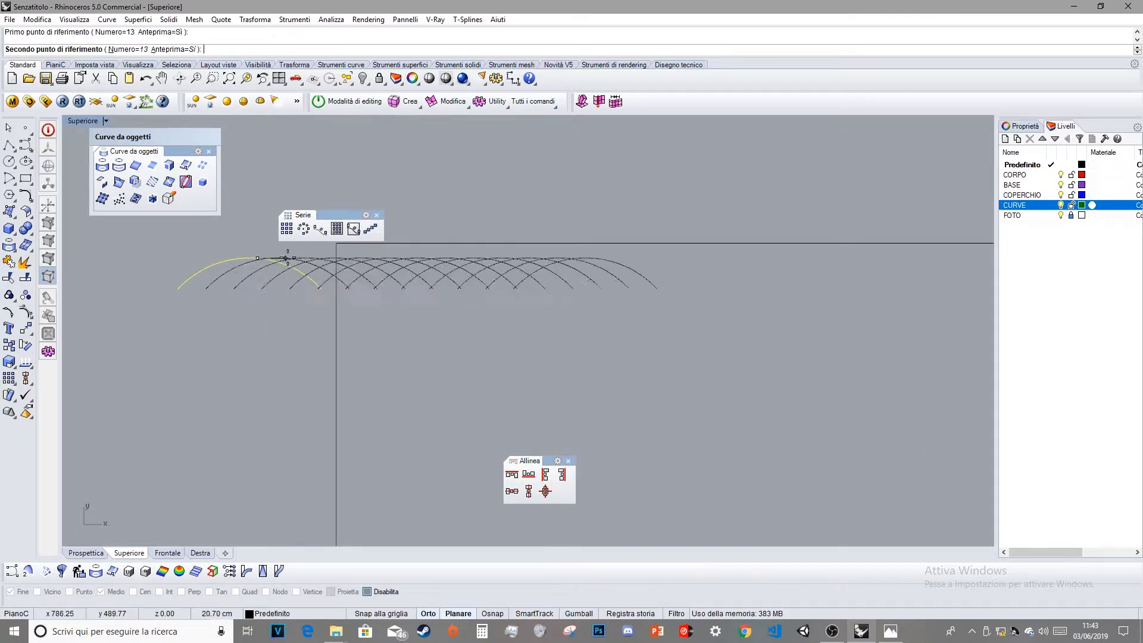
click(431, 262)
scroll(431, 266, down, 5)
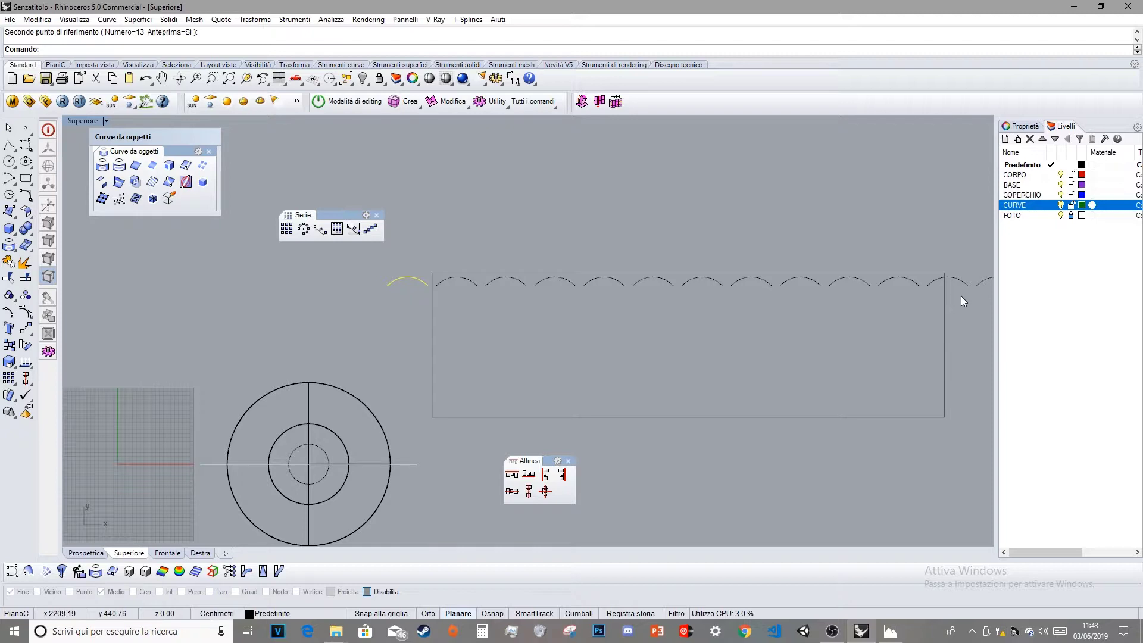
scroll(927, 295, down, 4)
right_drag(926, 295, 734, 301)
scroll(539, 298, up, 4)
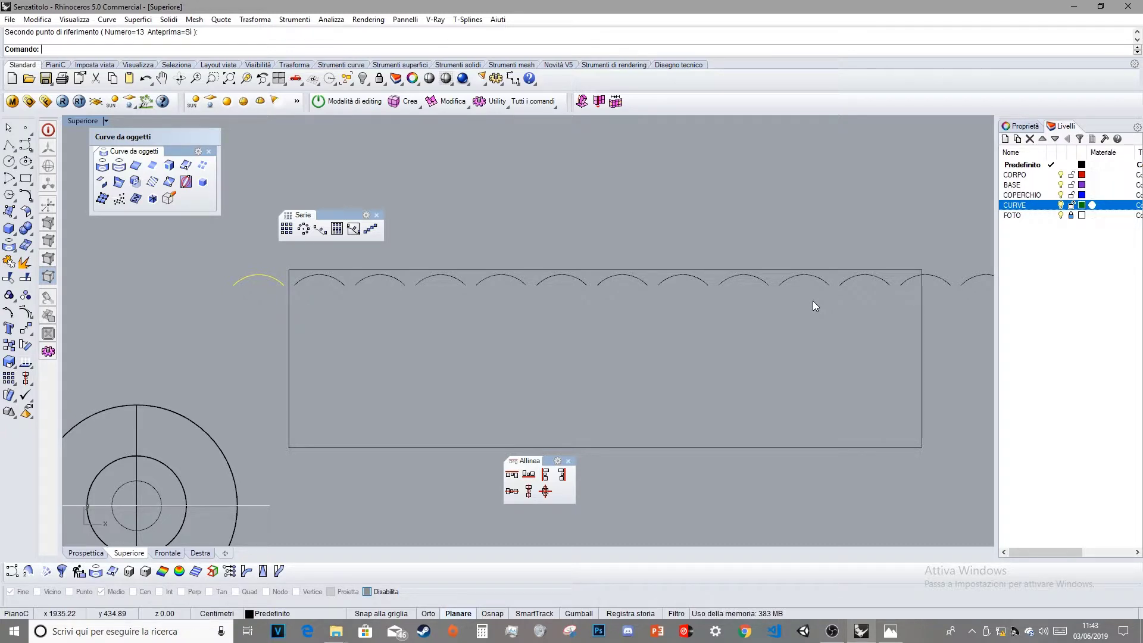
scroll(813, 301, down, 1)
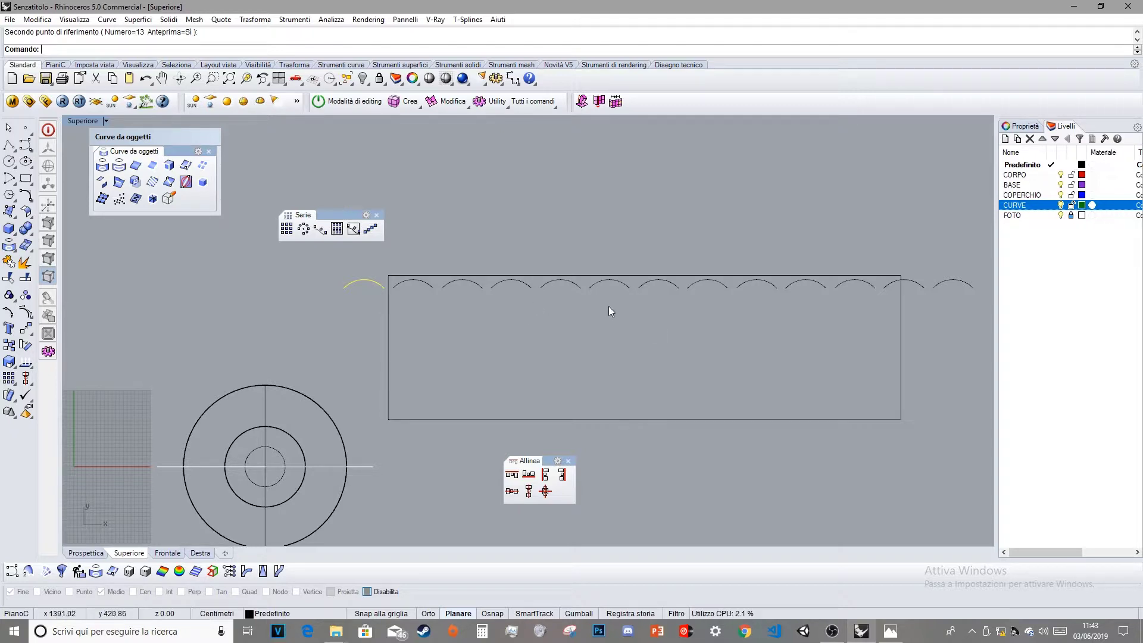
scroll(383, 301, up, 4)
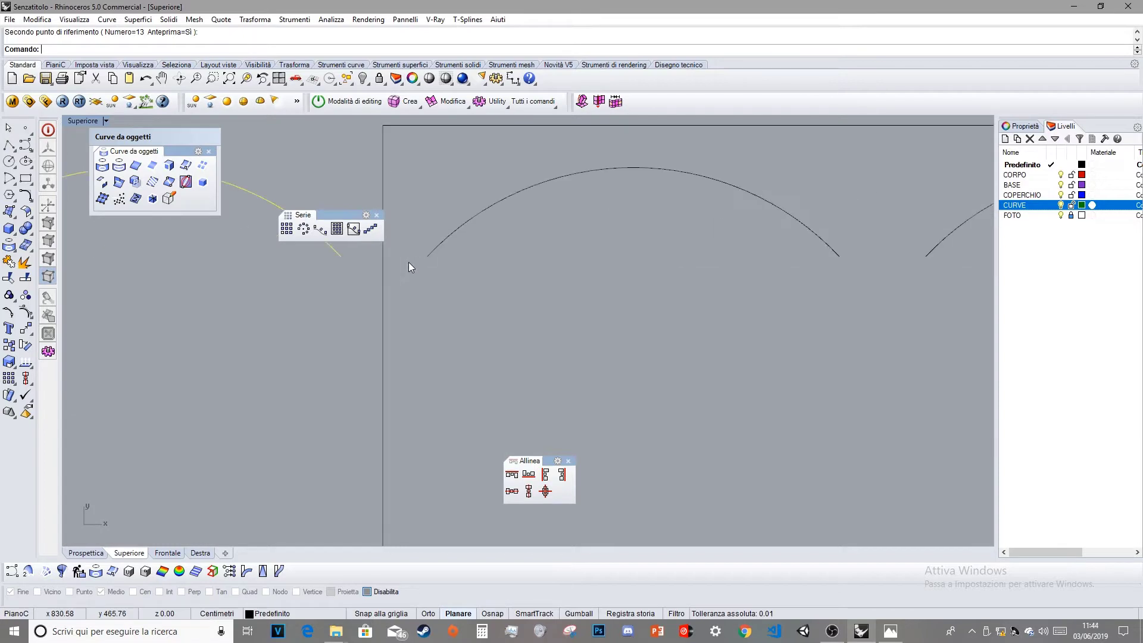
- Undo the linear array and move the single arc slightly right, closer to the rectangle's left edge
key(Escape)
right_drag(330, 269, 345, 339)
shift+drag(323, 289, 348, 294)
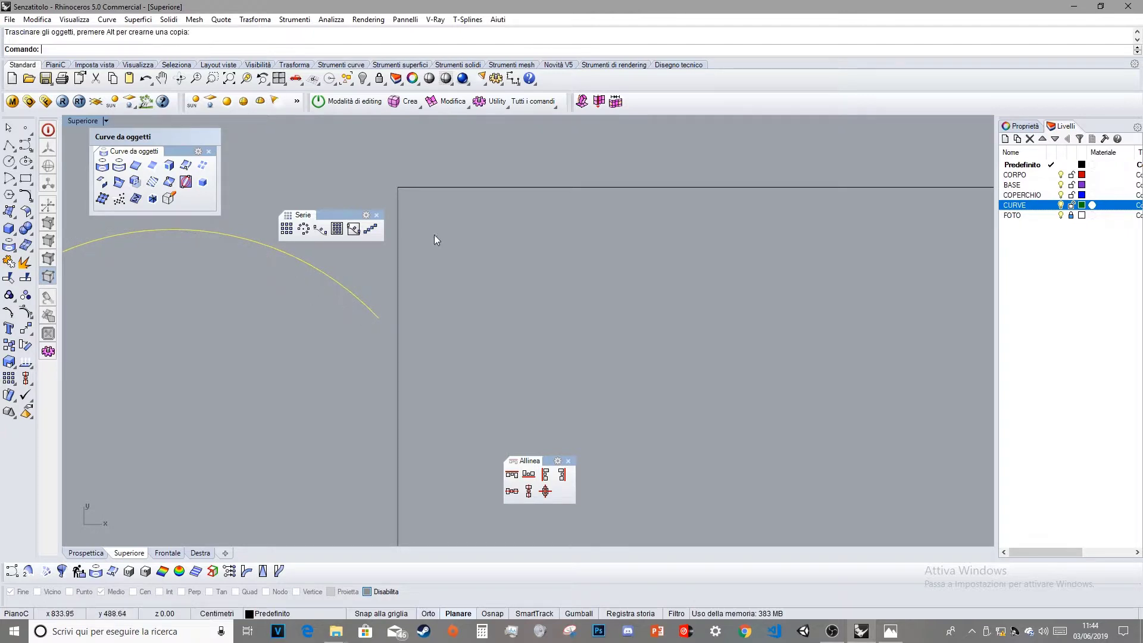
- Try a horizontal linear array of 12 copies of the arc along the rectangle's upper edge and undo it
click(370, 229)
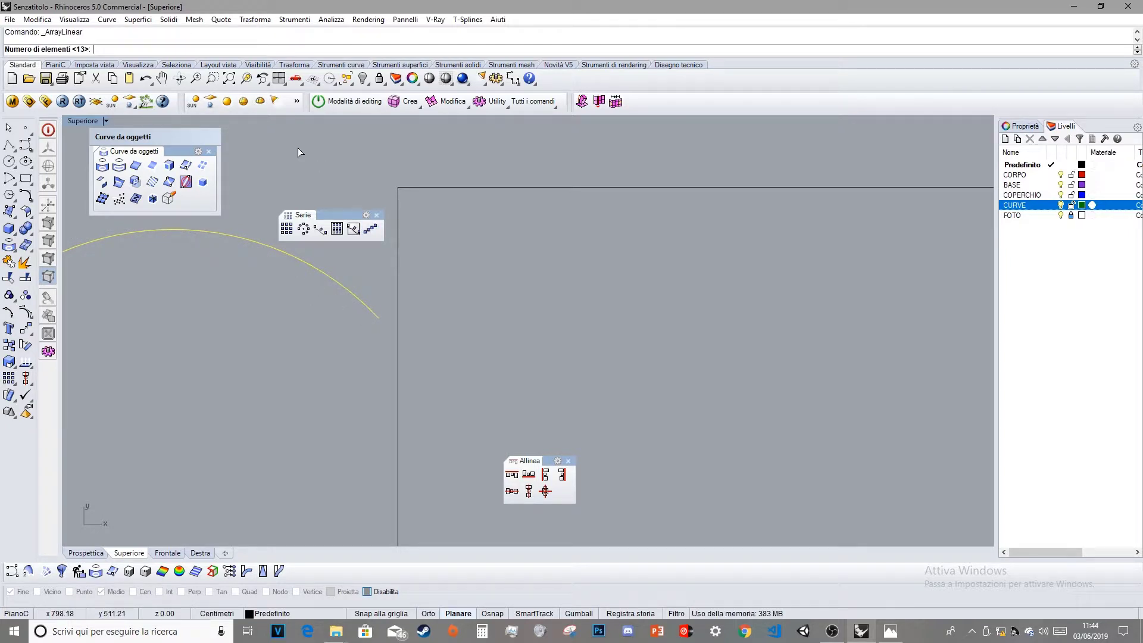
text(12)
key(Return)
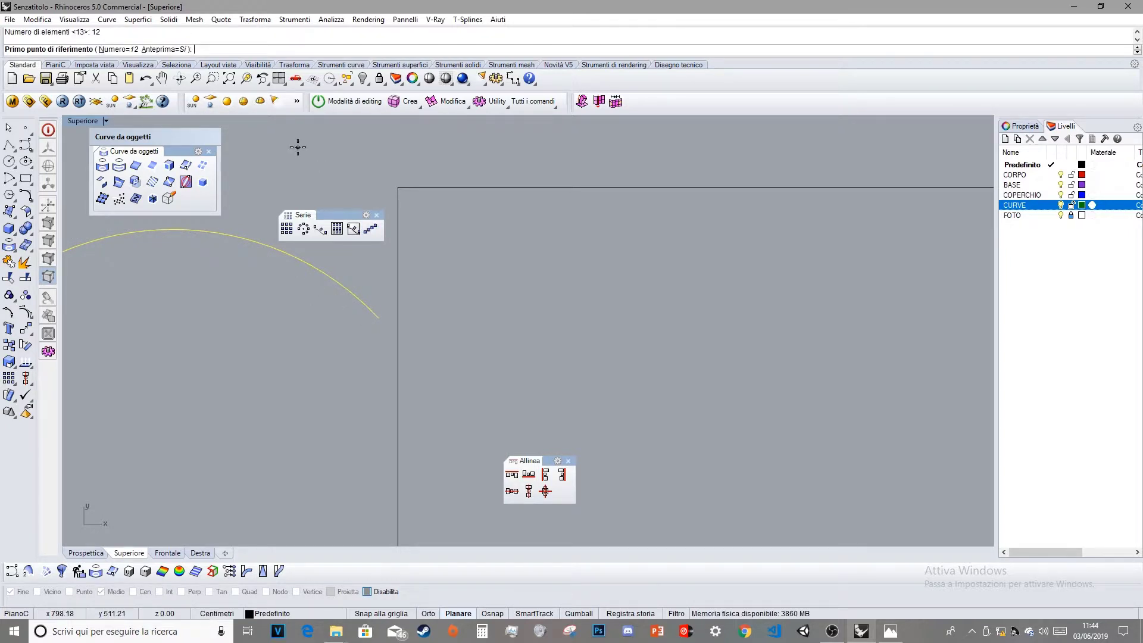
click(303, 260)
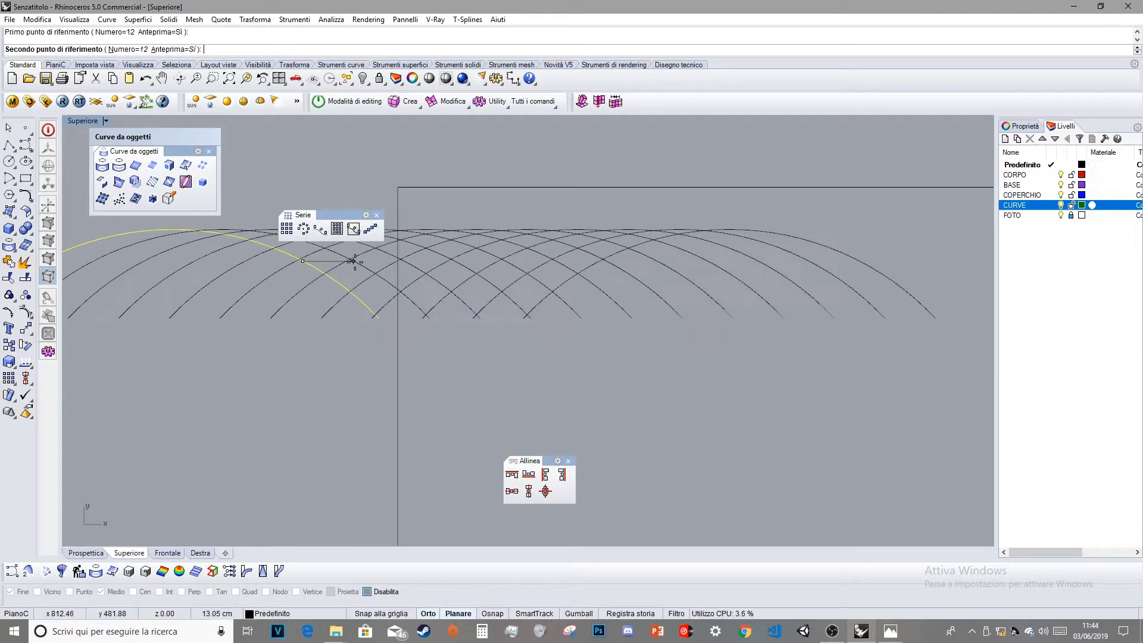
click(752, 237)
scroll(641, 276, down, 6)
right_drag(788, 284, 399, 312)
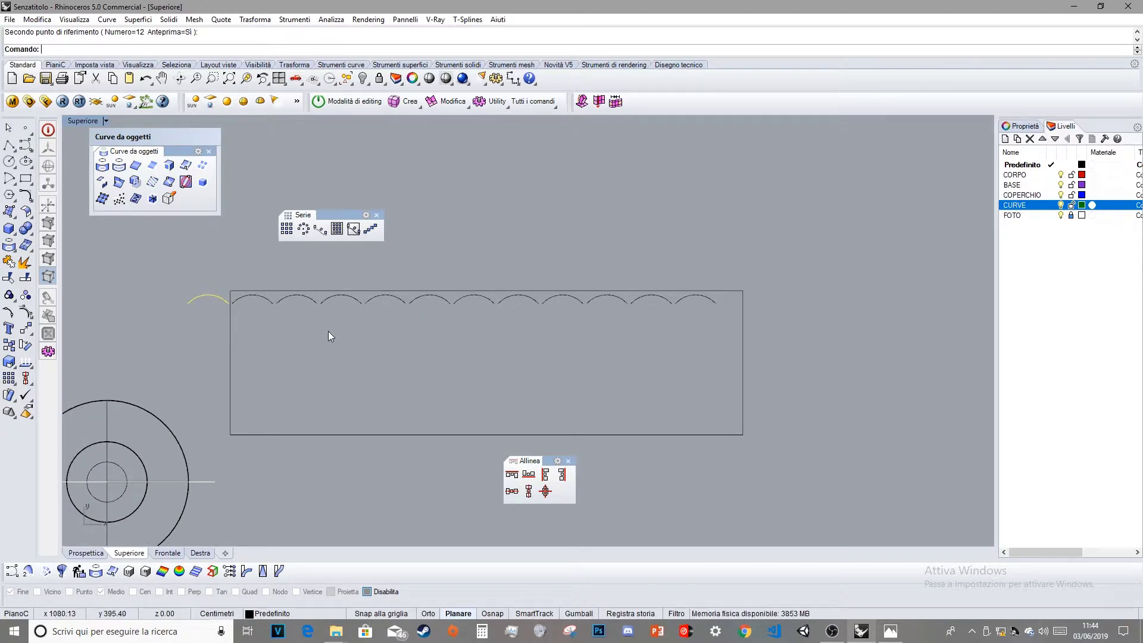
key(Escape)
- Array the arc linearly in 13 copies, extending the row past the rectangle's right edge, and check both ends
click(370, 229)
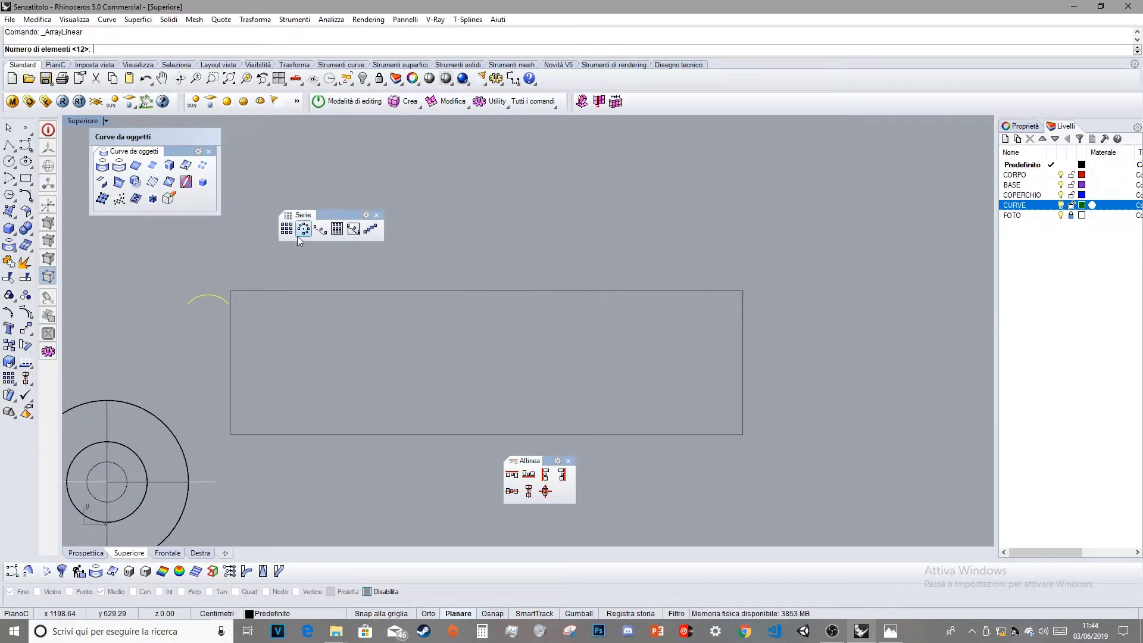
text(13)
key(Return)
click(195, 300)
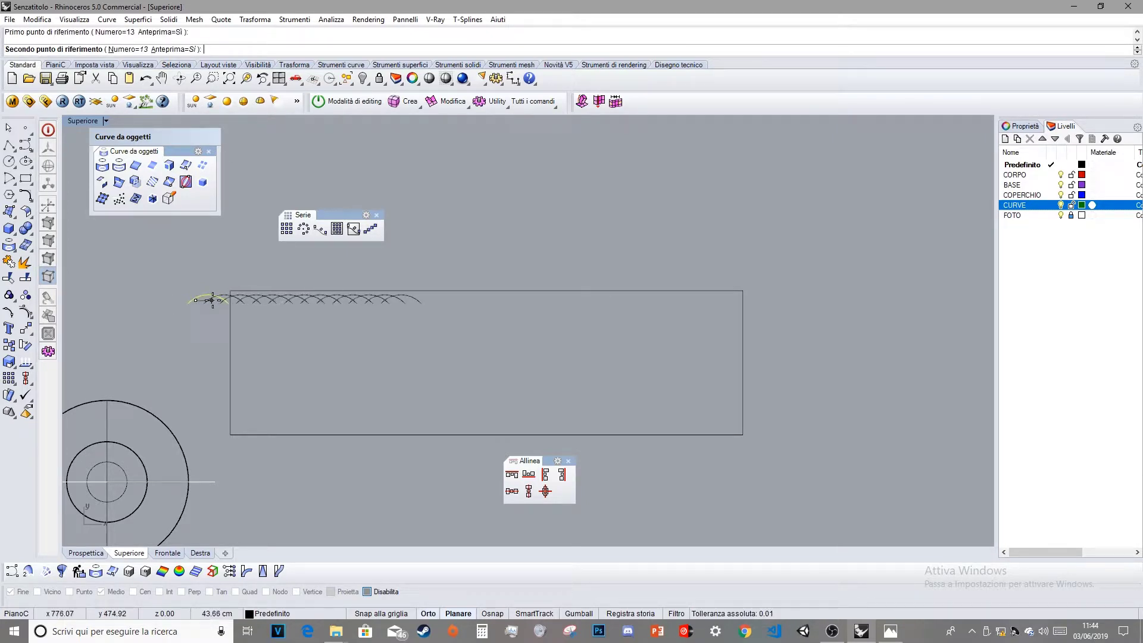
click(241, 300)
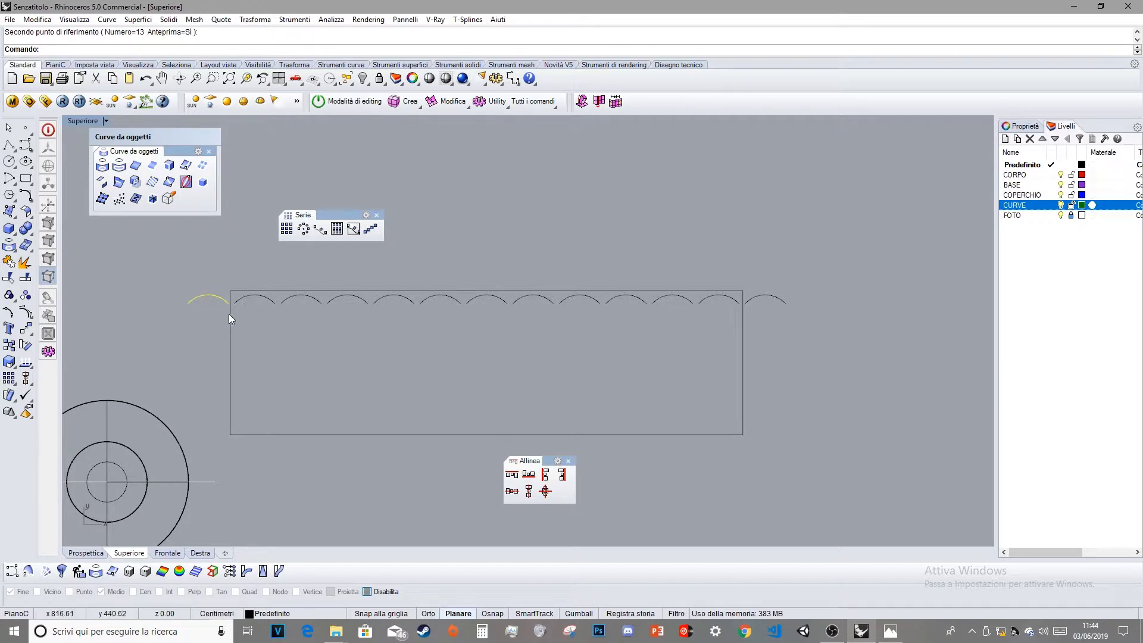
scroll(235, 311, up, 10)
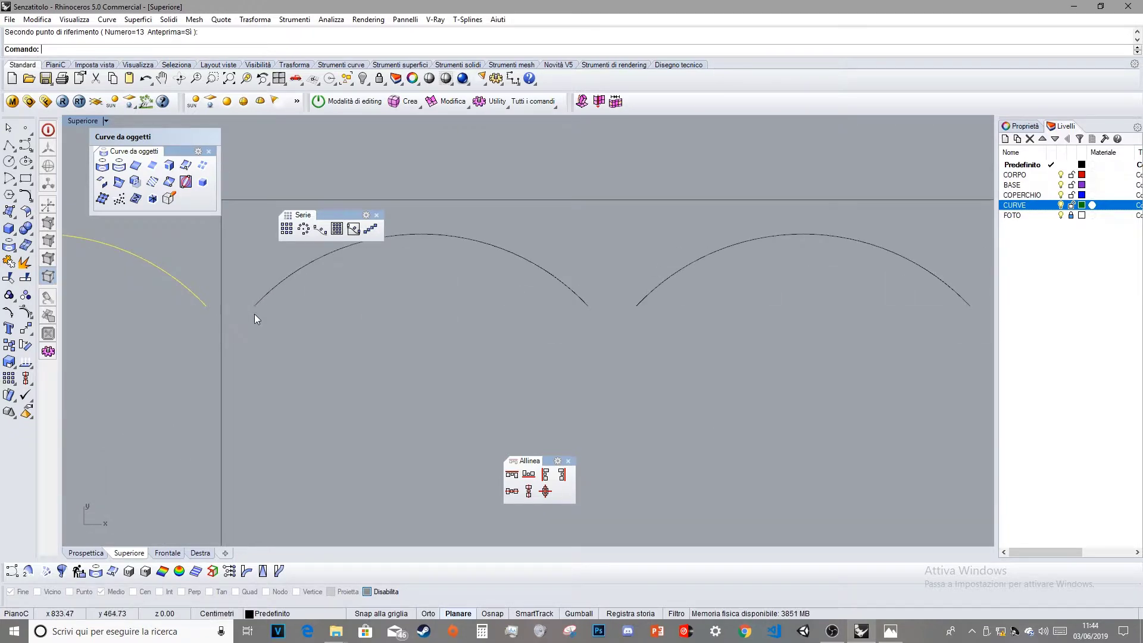
right_drag(294, 313, 1139, 304)
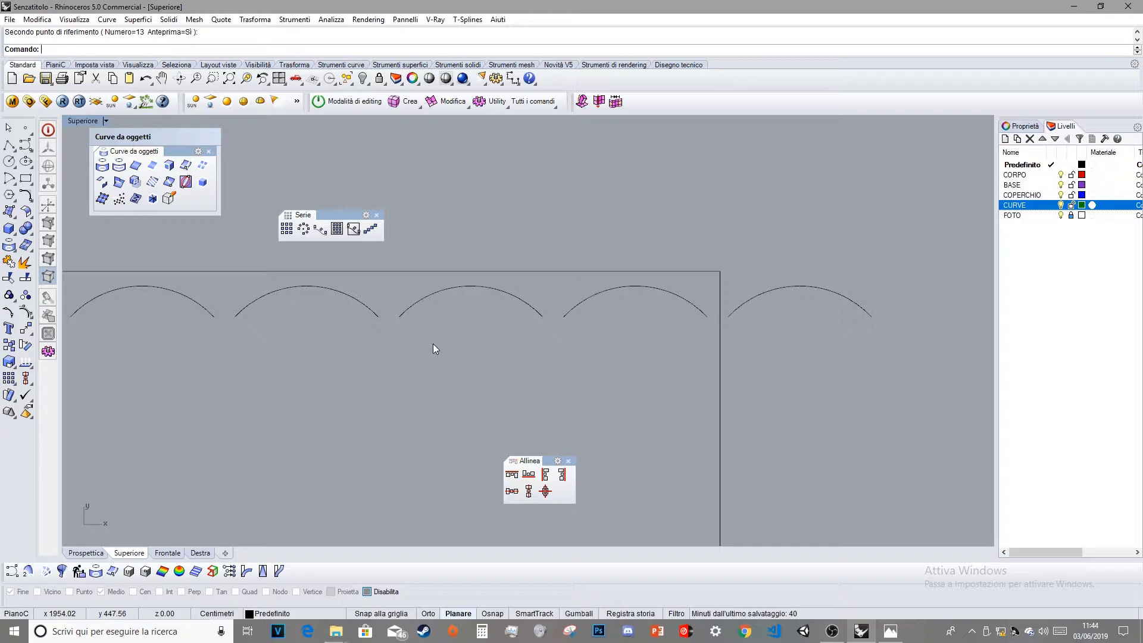
scroll(433, 349, down, 3)
right_drag(419, 349, 713, 317)
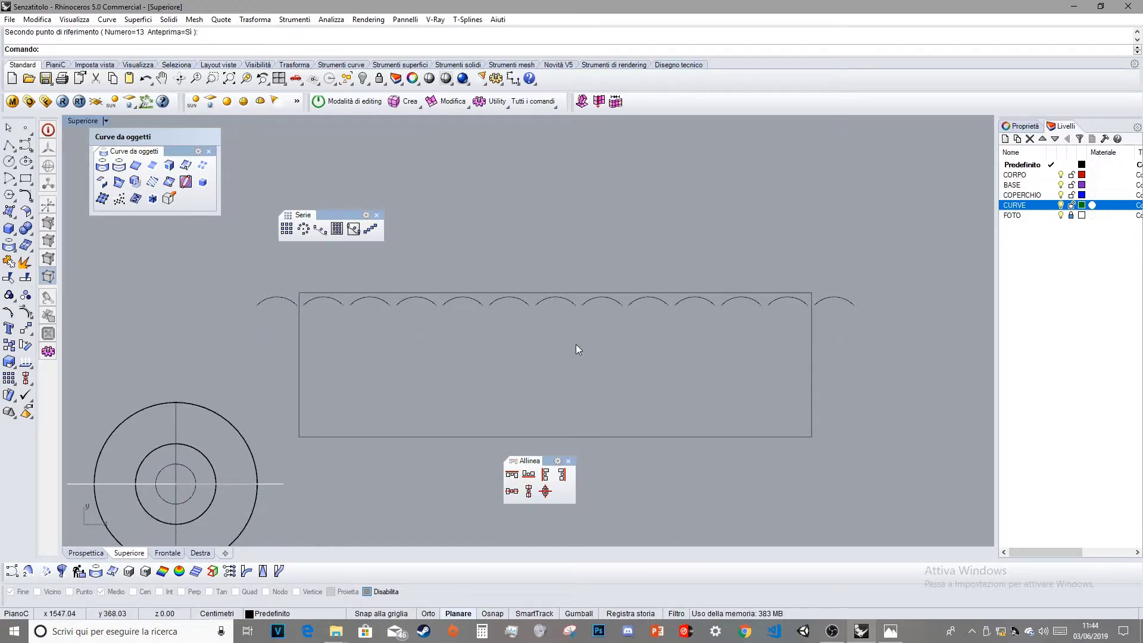
- Close the floating alignment tools and detach the curve tools as a floating palette beside the arcs
click(567, 460)
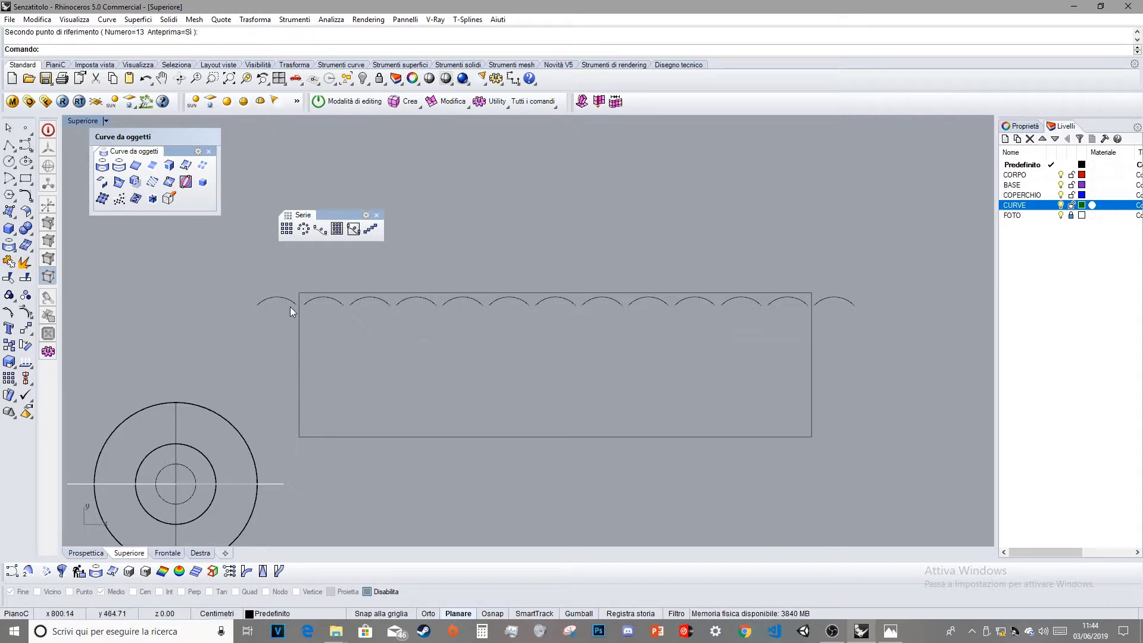
scroll(305, 309, up, 5)
scroll(304, 305, up, 5)
scroll(262, 301, down, 5)
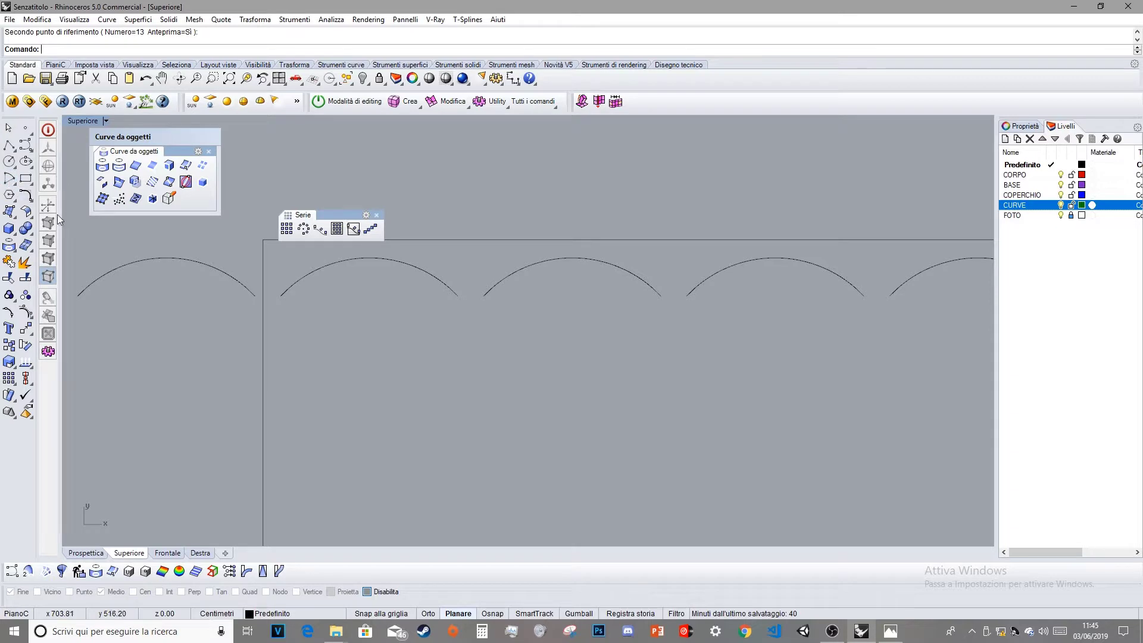
click(32, 202)
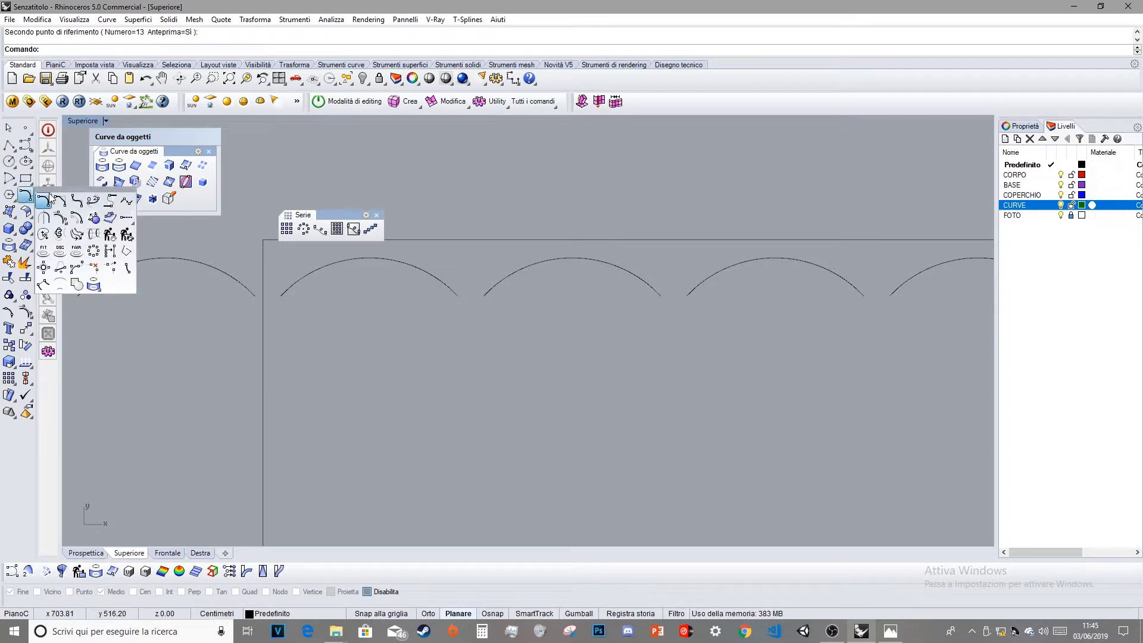
drag(52, 195, 153, 352)
- Try to fillet the first two arcs with a radius of 80, joined and trimmed, and undo the fillet
click(150, 350)
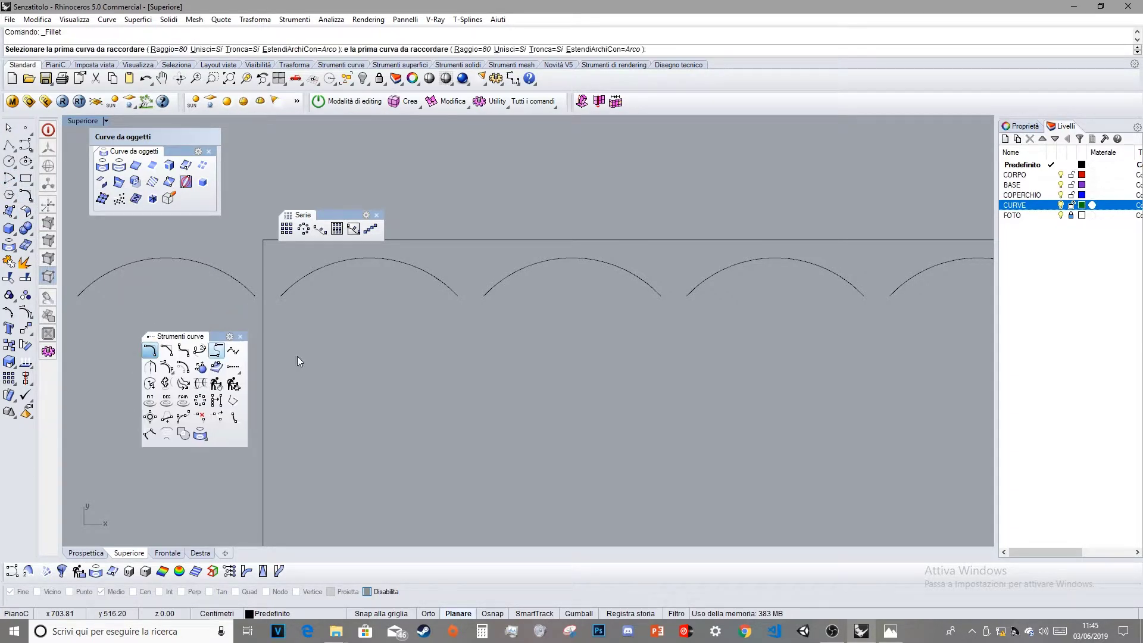
click(252, 291)
click(284, 293)
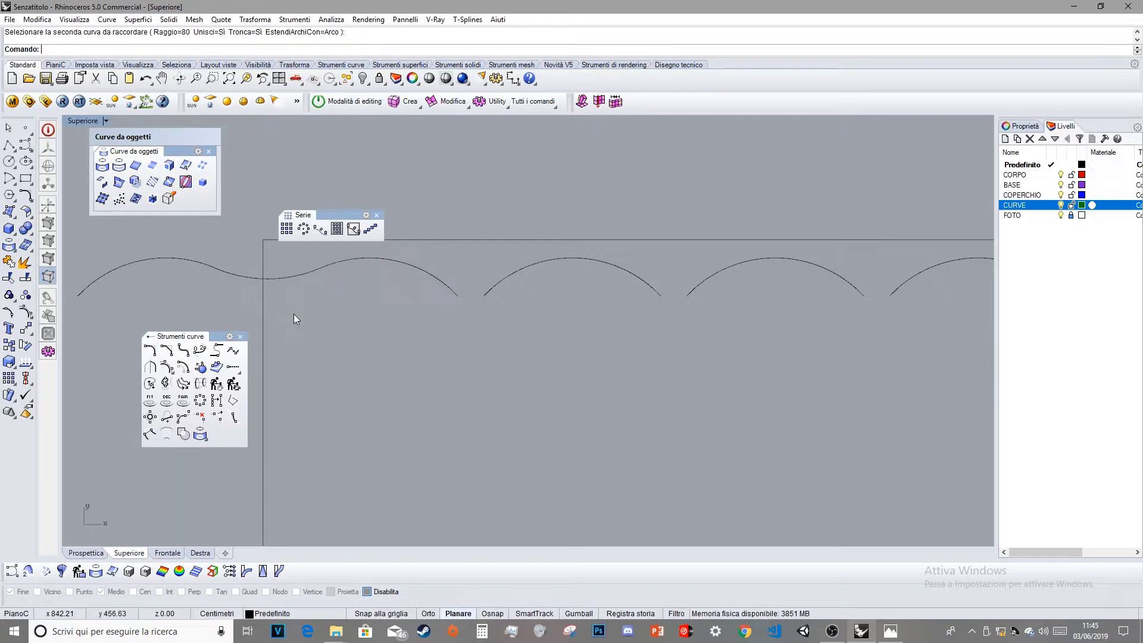
key(ctrl+z)
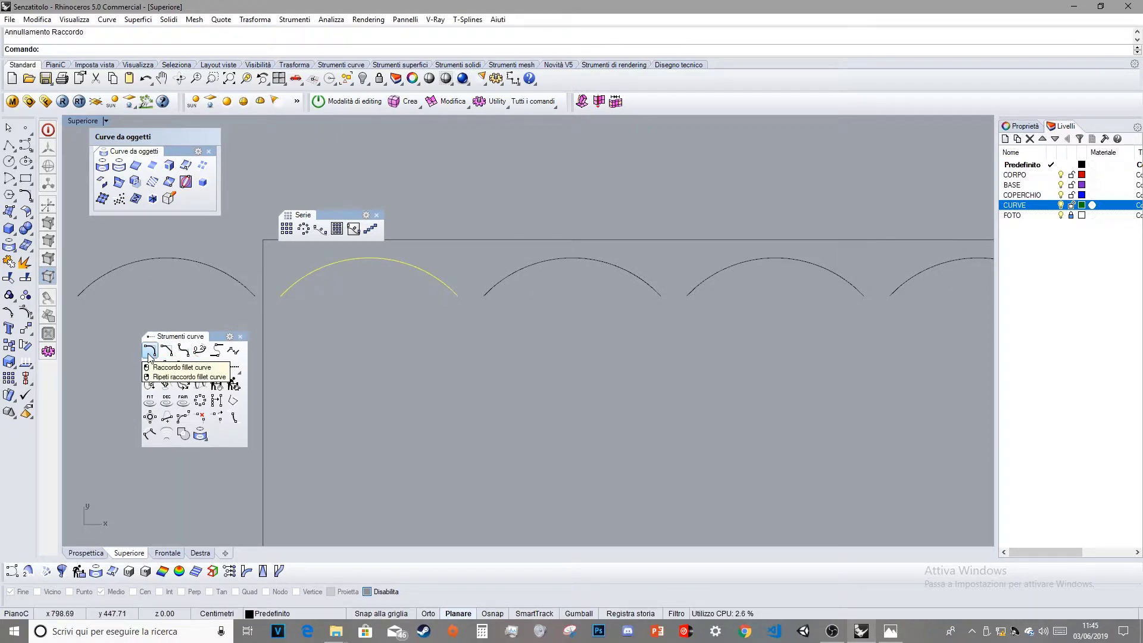
- Connect the first three arcs of the row with arc blends across the gaps between their lower ends
click(216, 349)
click(255, 296)
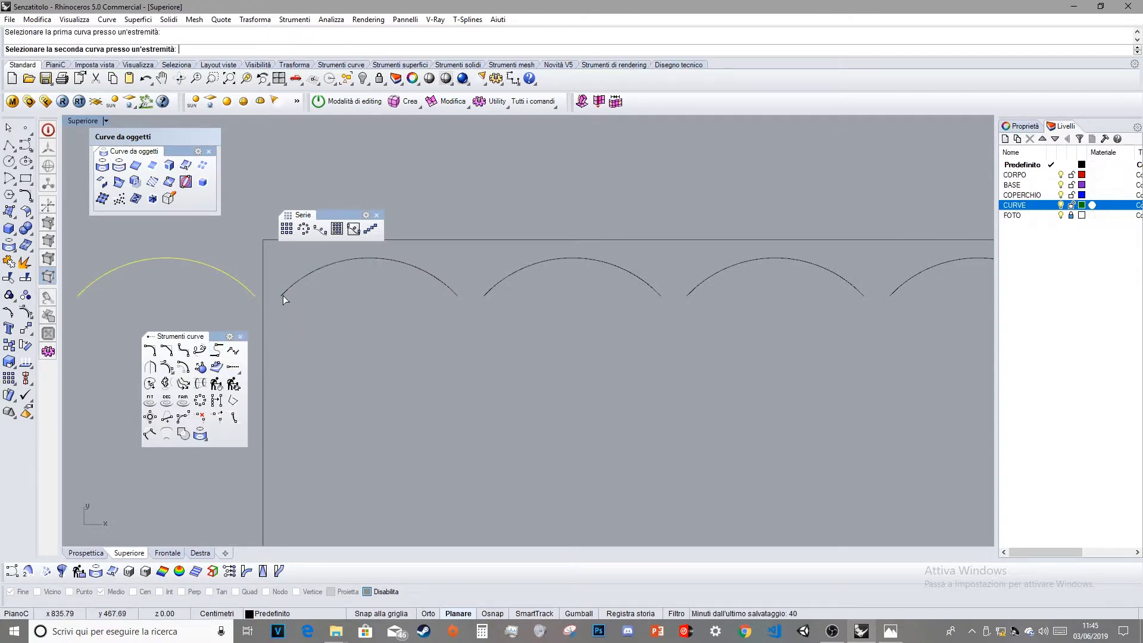
click(282, 295)
key(Return)
key(Return)
click(462, 296)
click(484, 296)
key(Return)
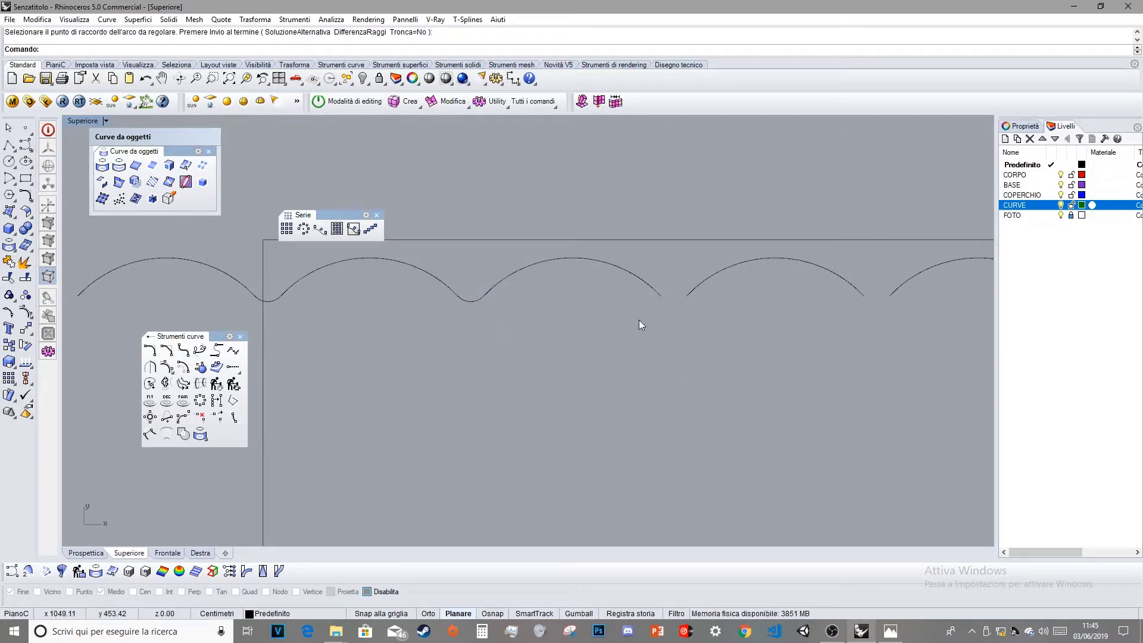
- Add arc blends joining the third arc to the fourth and the fourth to the fifth
key(Return)
click(688, 295)
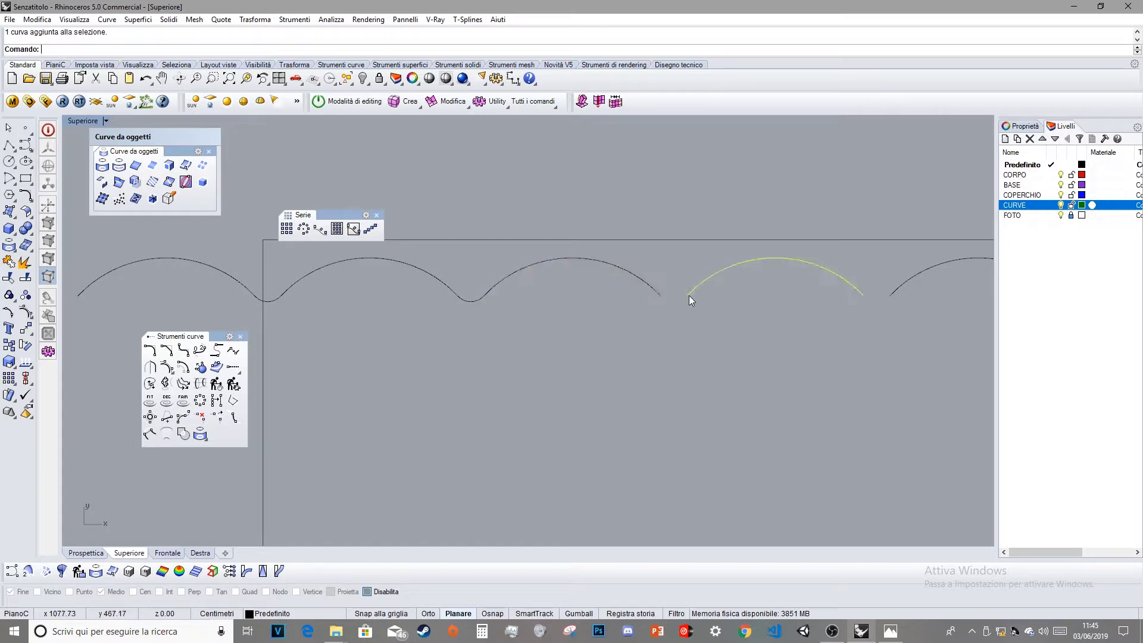
key(Return)
click(655, 298)
click(688, 296)
right_drag(793, 321, 442, 321)
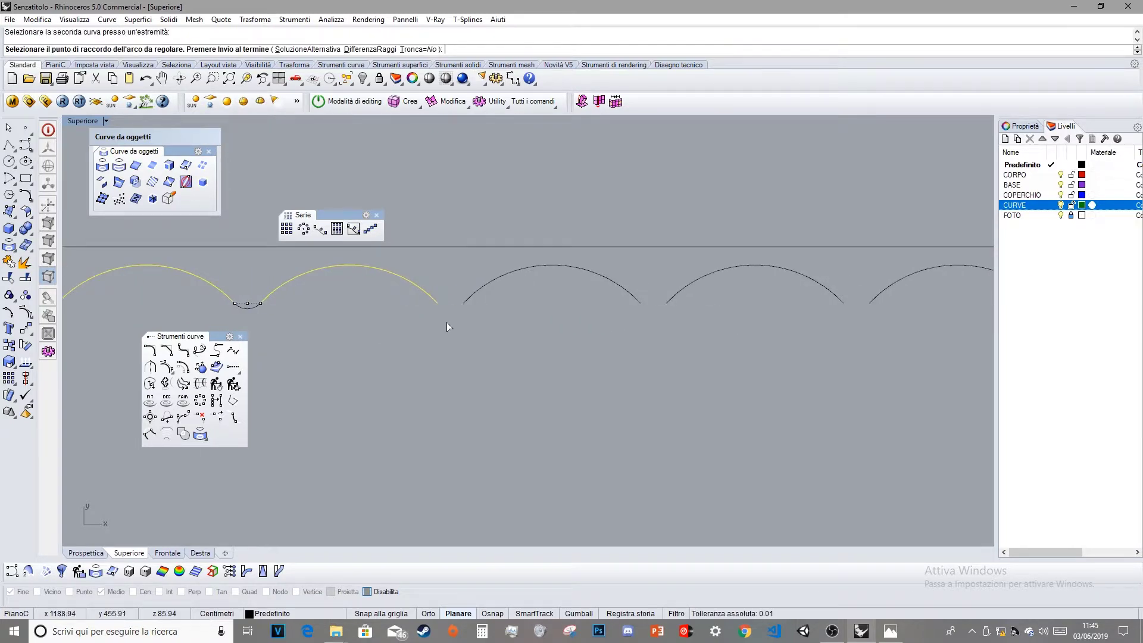
key(Return)
key(Return)
click(438, 303)
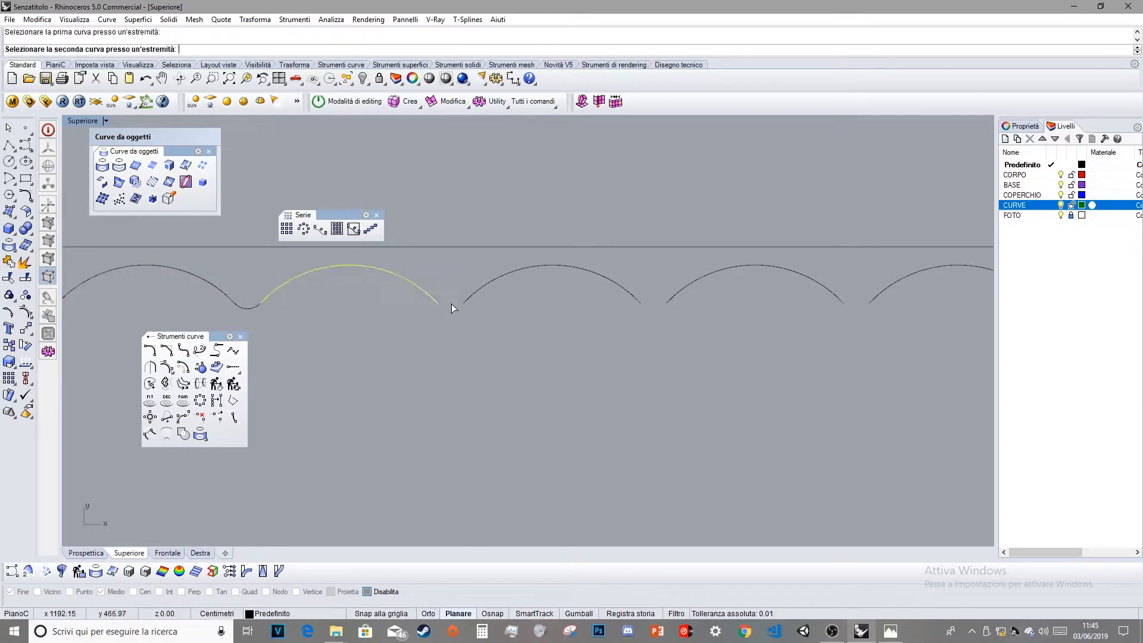
click(463, 302)
key(Return)
- Add arc blends joining the fifth arc to the sixth and the sixth to the seventh
right_drag(439, 329, 352, 338)
key(Return)
click(348, 312)
click(375, 311)
key(Return)
right_drag(469, 335, 293, 341)
click(279, 321)
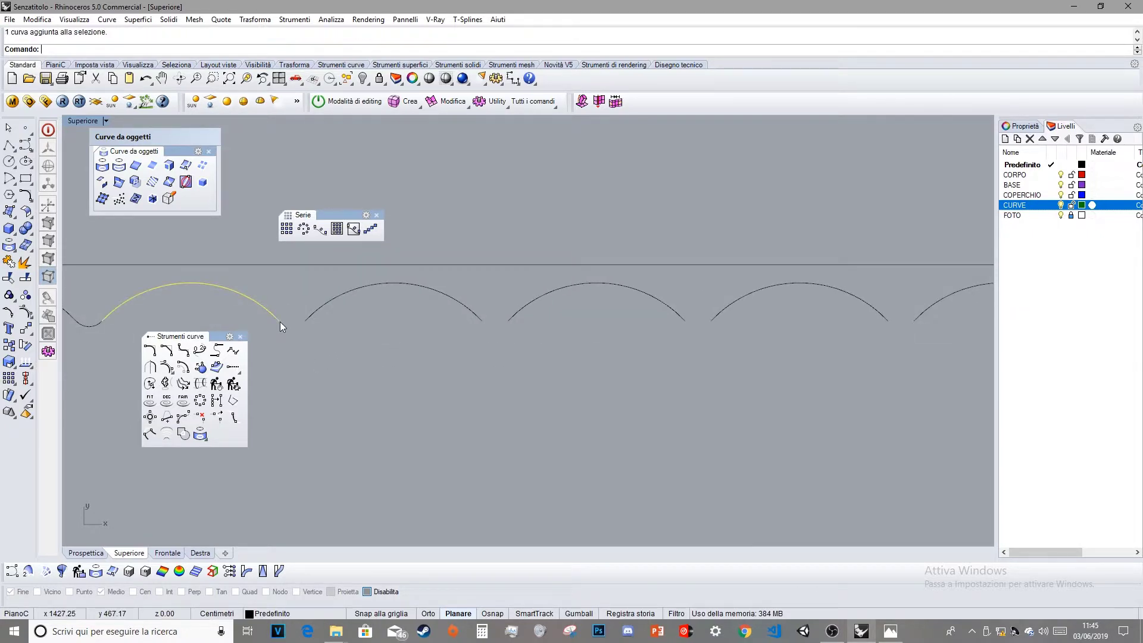
key(Return)
click(279, 323)
click(303, 320)
key(Return)
- Add arc blends joining the seventh arc to the eighth and the eighth to the ninth
key(Return)
click(480, 321)
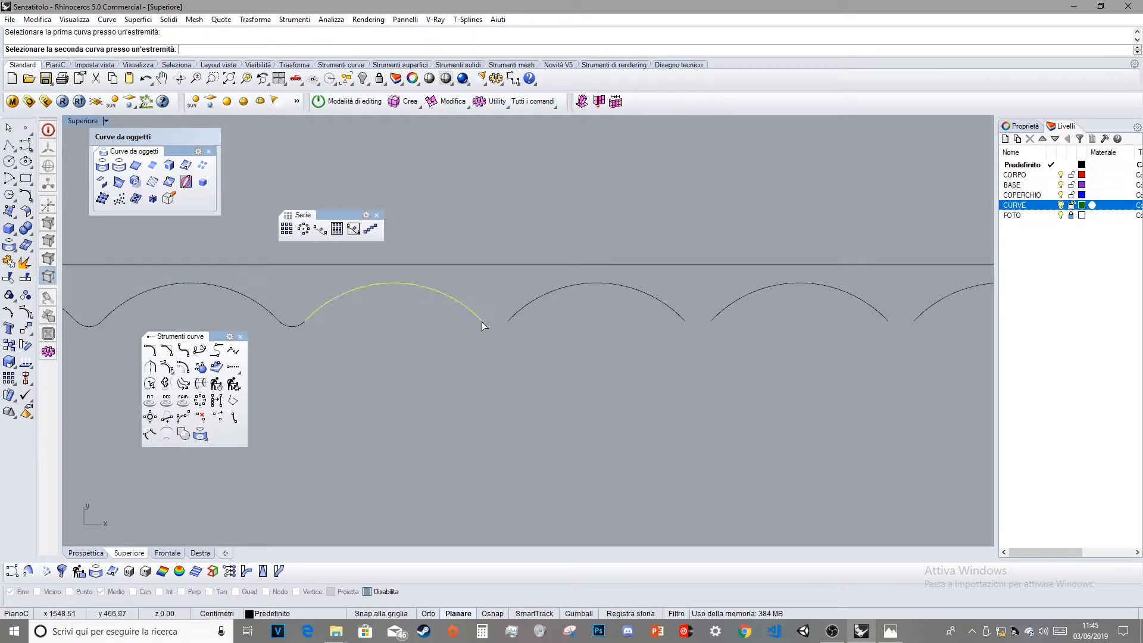
click(508, 320)
right_drag(549, 339, 401, 344)
key(Escape)
key(Return)
click(339, 328)
click(360, 323)
key(Return)
- Add arc blends joining the ninth arc to the tenth and the tenth to the eleventh
right_drag(549, 351, 346, 345)
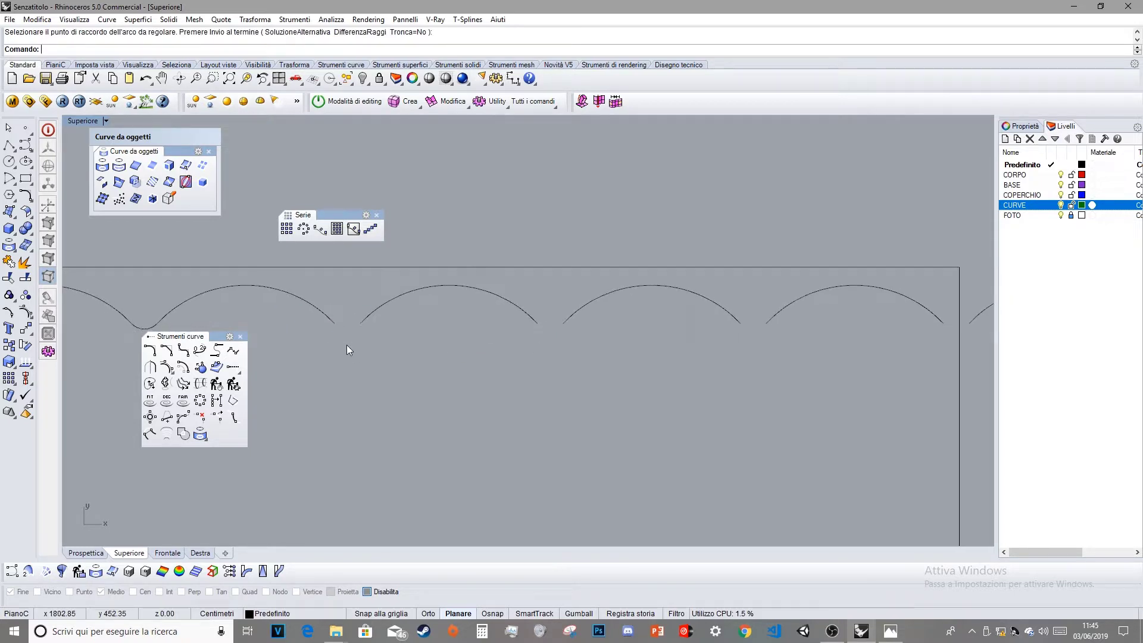
click(334, 324)
click(360, 328)
key(Escape)
key(Return)
click(334, 325)
click(359, 323)
key(Return)
right_drag(554, 340, 265, 345)
key(Return)
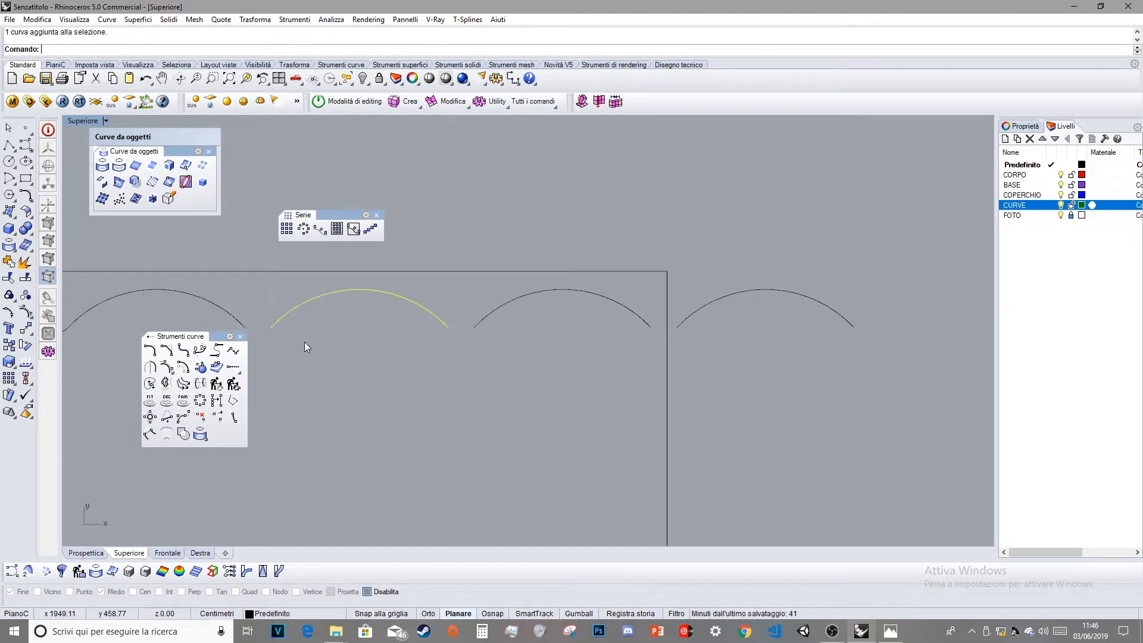
click(241, 324)
click(273, 325)
key(Return)
- Add arc blends joining the last three arcs across the rectangle's right edge and check the complete scallop row
key(Return)
click(447, 326)
click(475, 324)
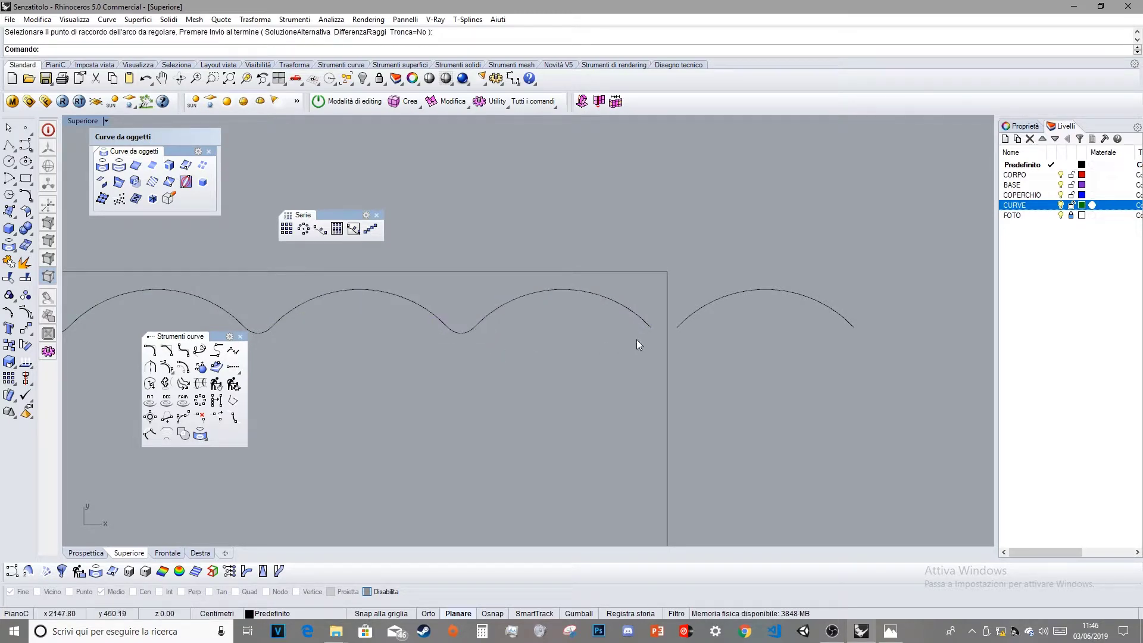
key(Return)
click(649, 328)
click(676, 329)
key(Return)
scroll(559, 367, down, 3)
right_drag(559, 367, 765, 331)
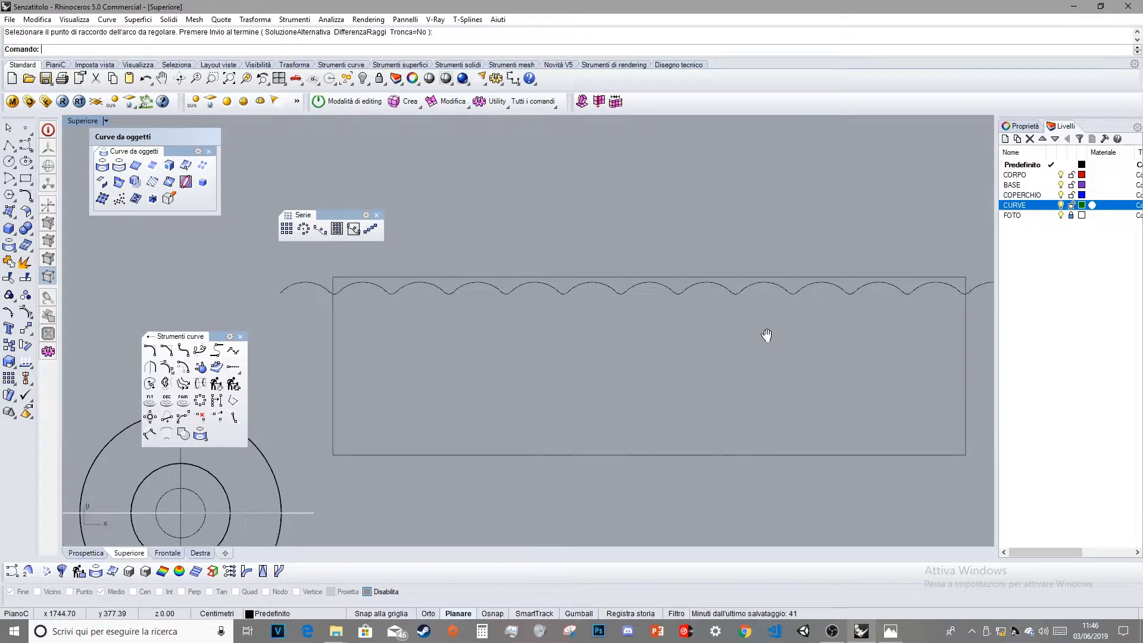
scroll(327, 282, up, 5)
scroll(340, 288, down, 10)
- Select all scallop curves and move them horizontally, snapping the first valley's lowest point onto the rectangle's left edge
drag(298, 309, 851, 273)
scroll(342, 292, up, 5)
scroll(341, 294, up, 6)
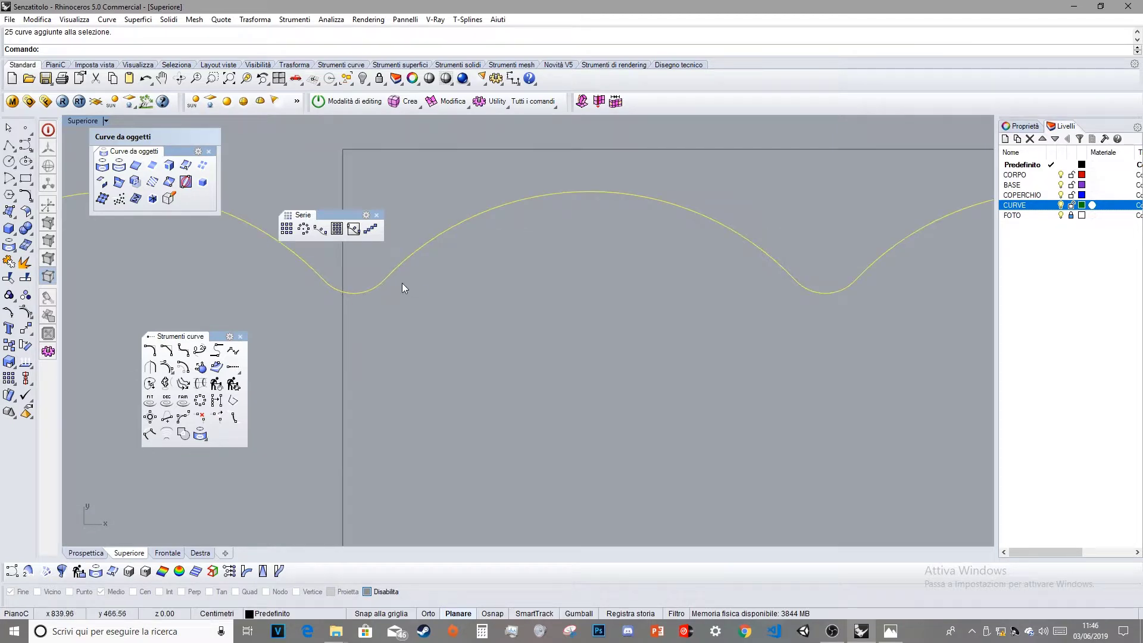
click(26, 328)
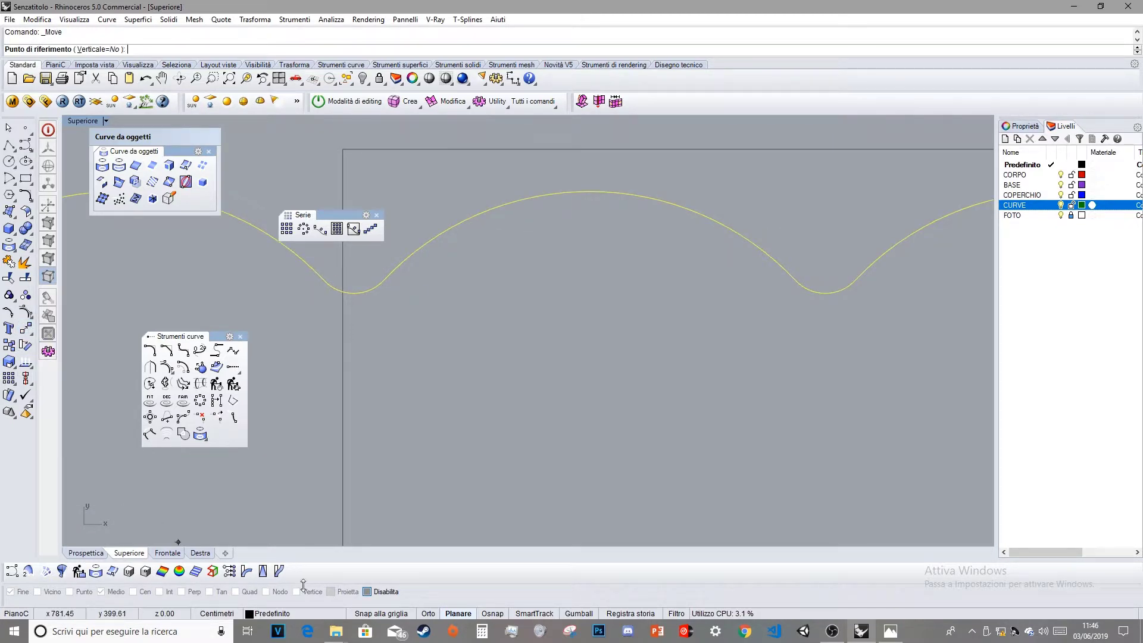
click(374, 593)
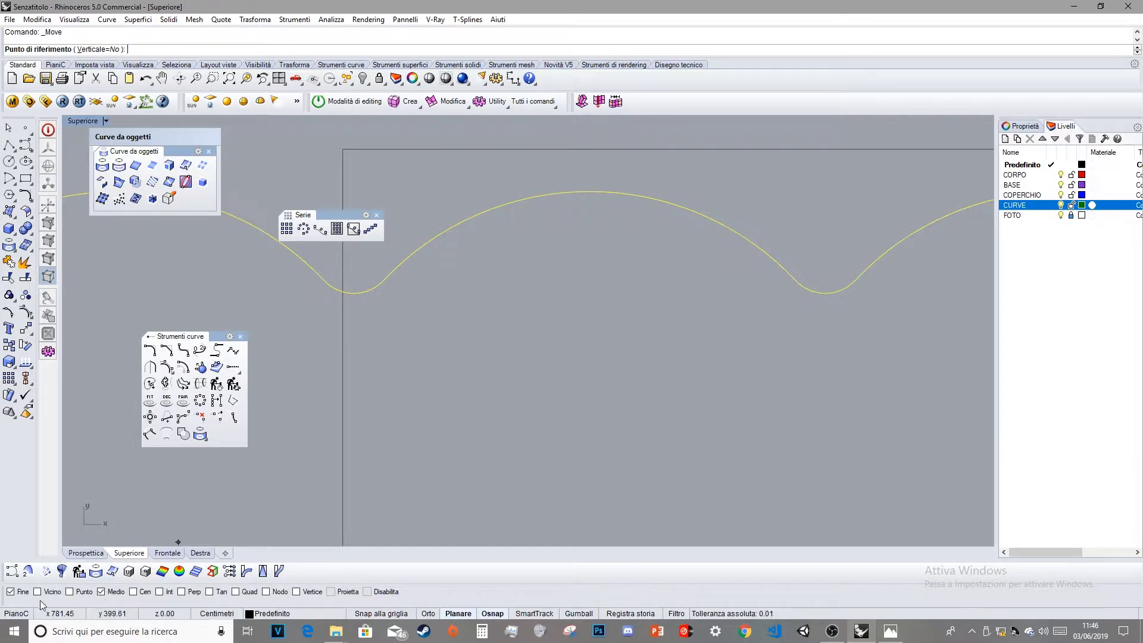
click(354, 294)
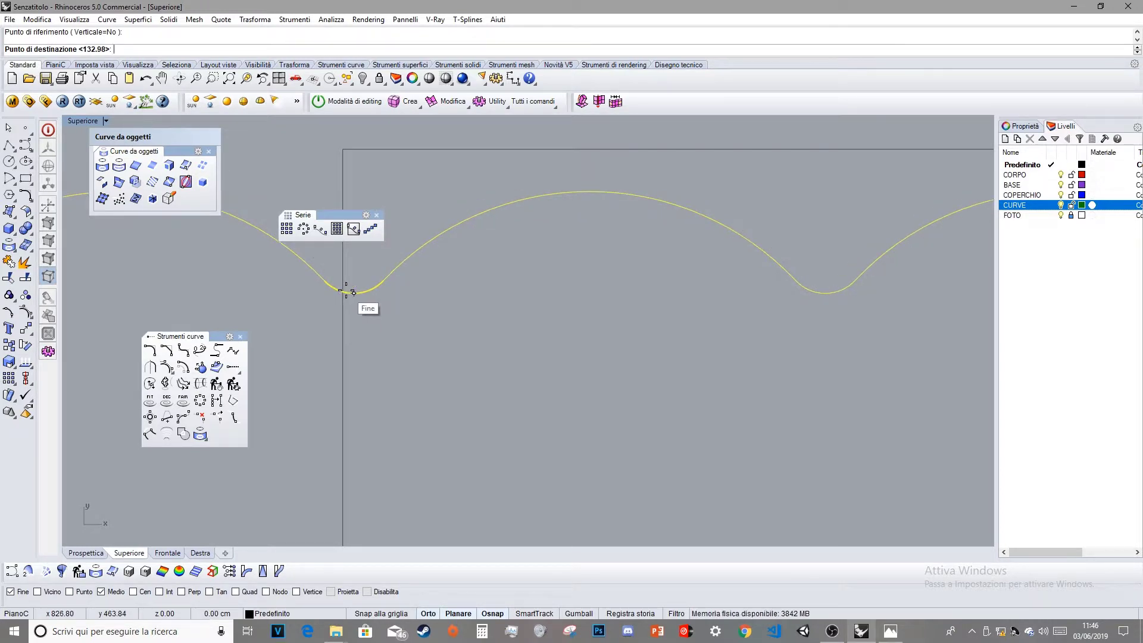
click(18, 591)
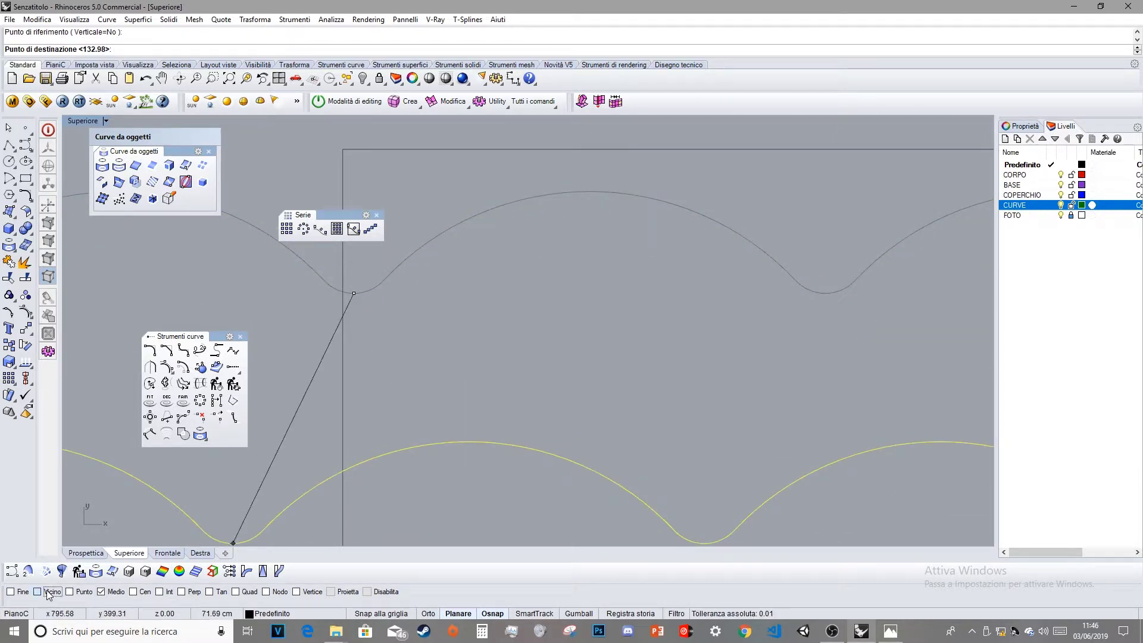
click(117, 593)
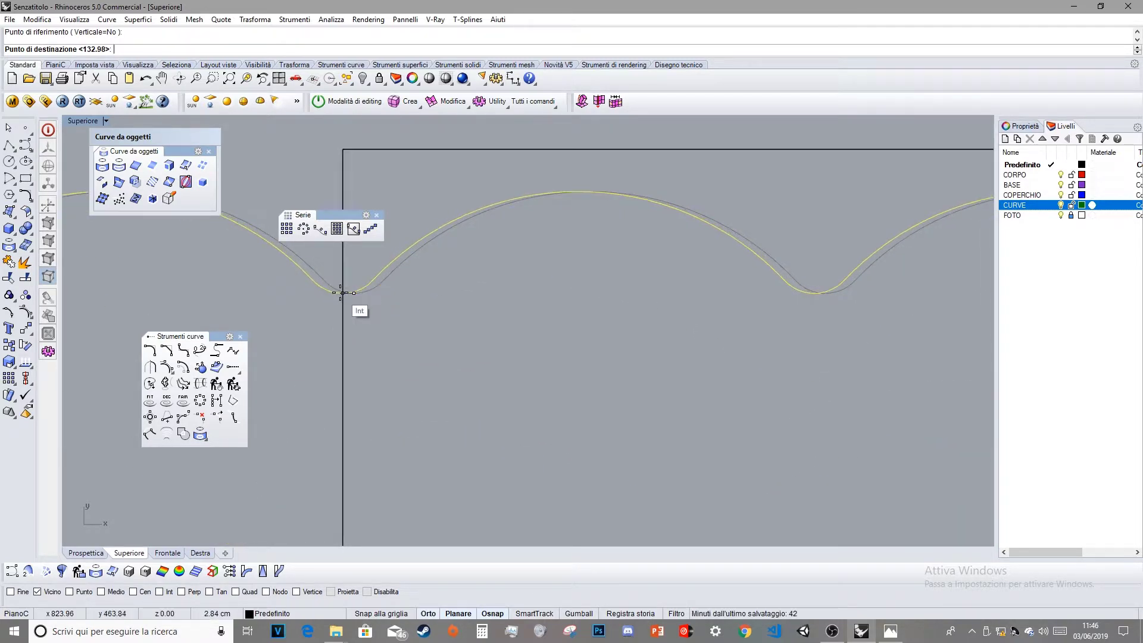
click(341, 292)
- Start a one-directional scale of the scallop curves, with its origin at the first valley's lowest point on the rectangle's left edge
scroll(447, 324, down, 3)
right_drag(701, 359, 477, 294)
key(Home)
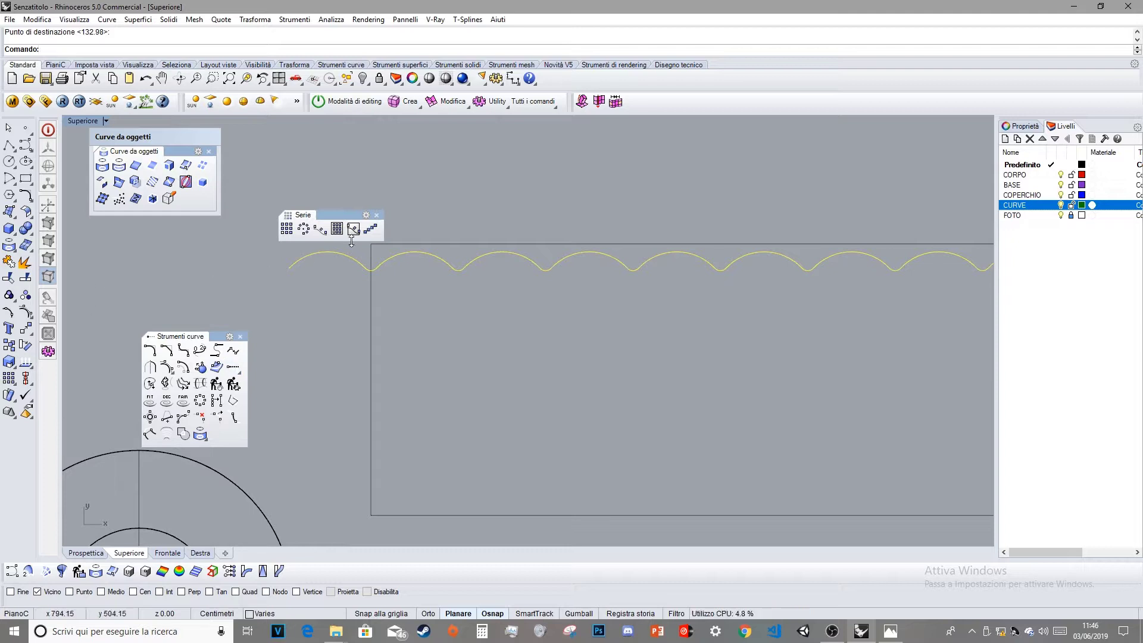
click(12, 368)
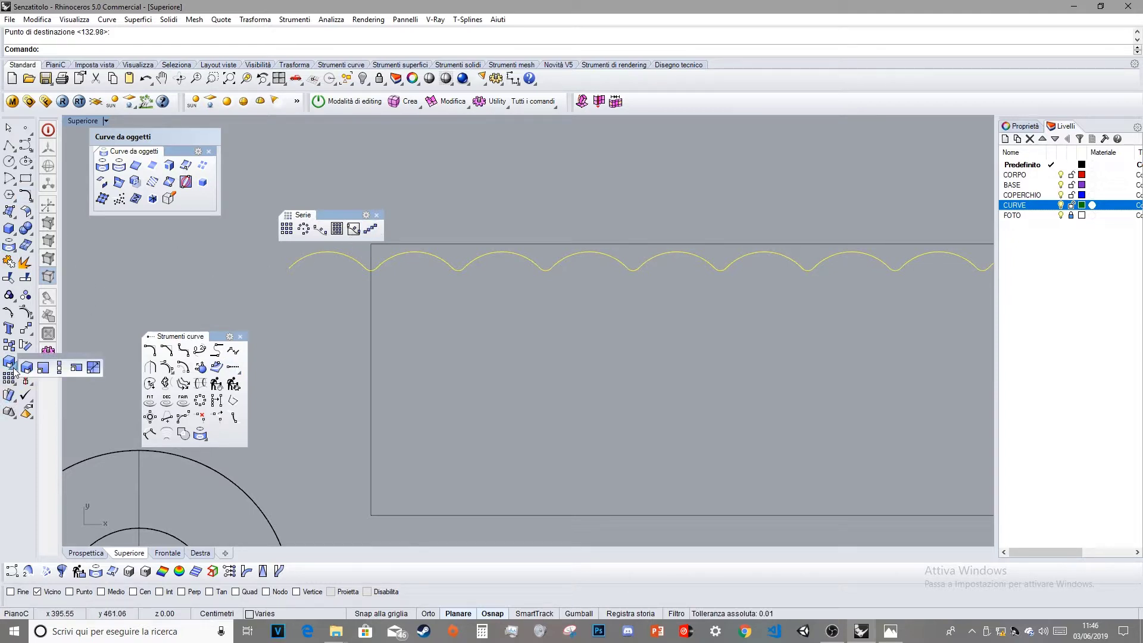
click(61, 365)
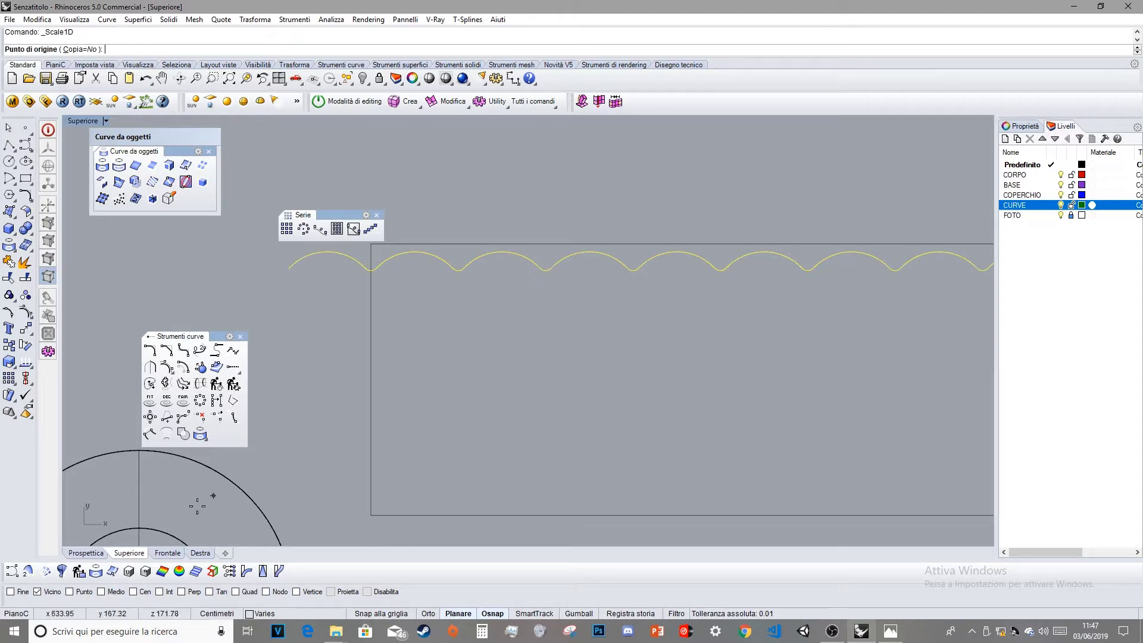
click(101, 592)
scroll(369, 269, up, 8)
scroll(476, 399, up, 3)
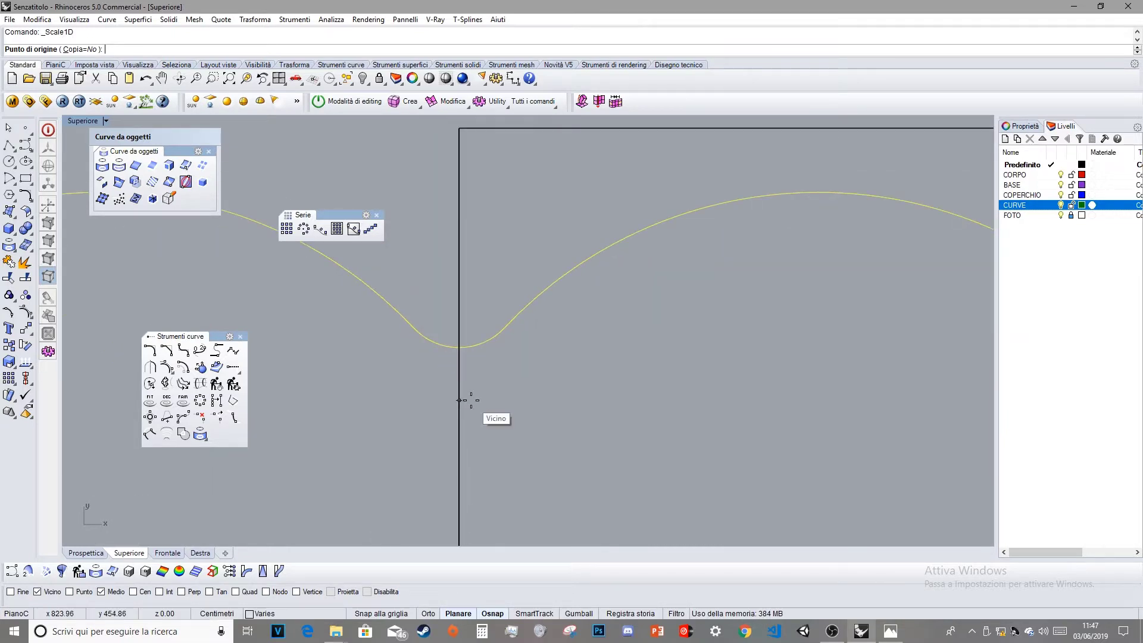
click(458, 348)
- Stretch the scallop row horizontally from the last valley's quadrant point to the rectangle's right edge
scroll(782, 314, down, 6)
scroll(355, 390, up, 6)
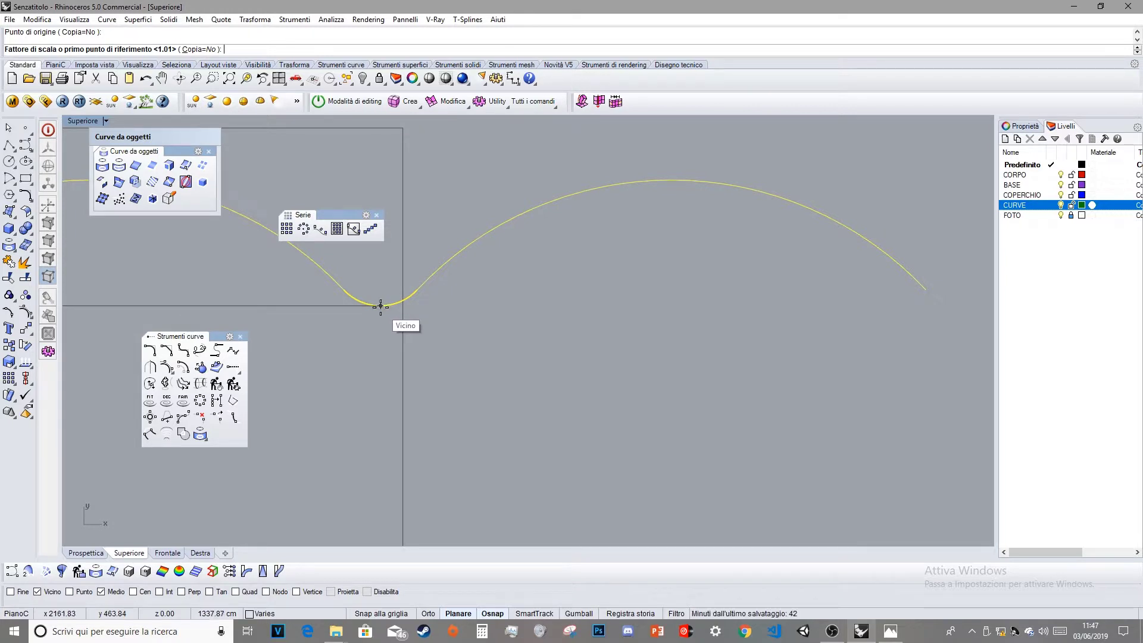
click(55, 592)
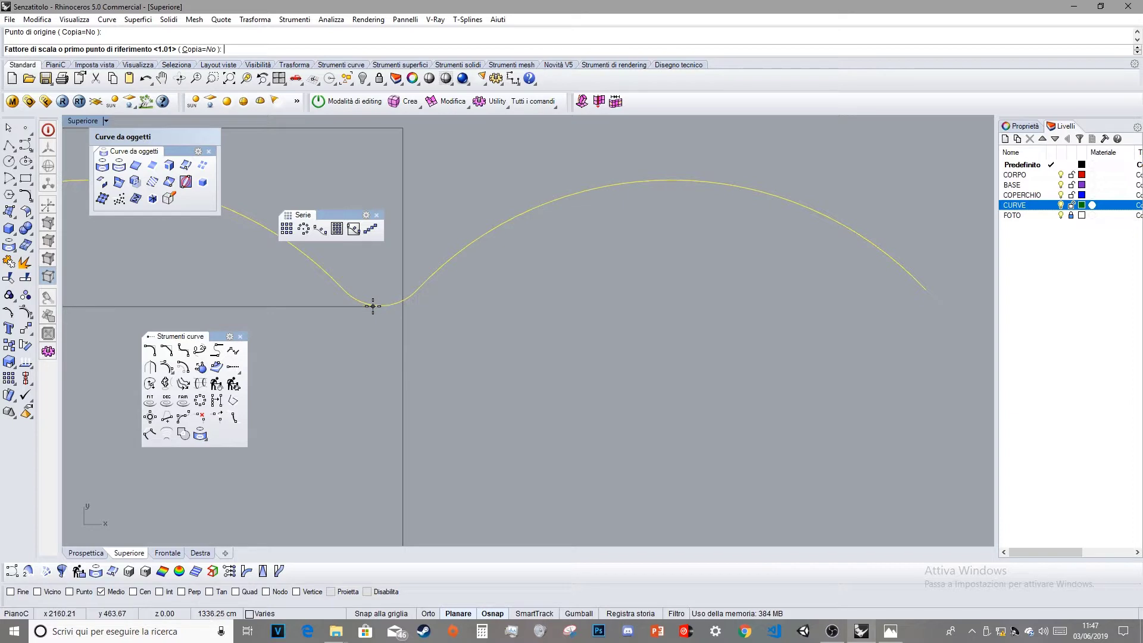
click(236, 592)
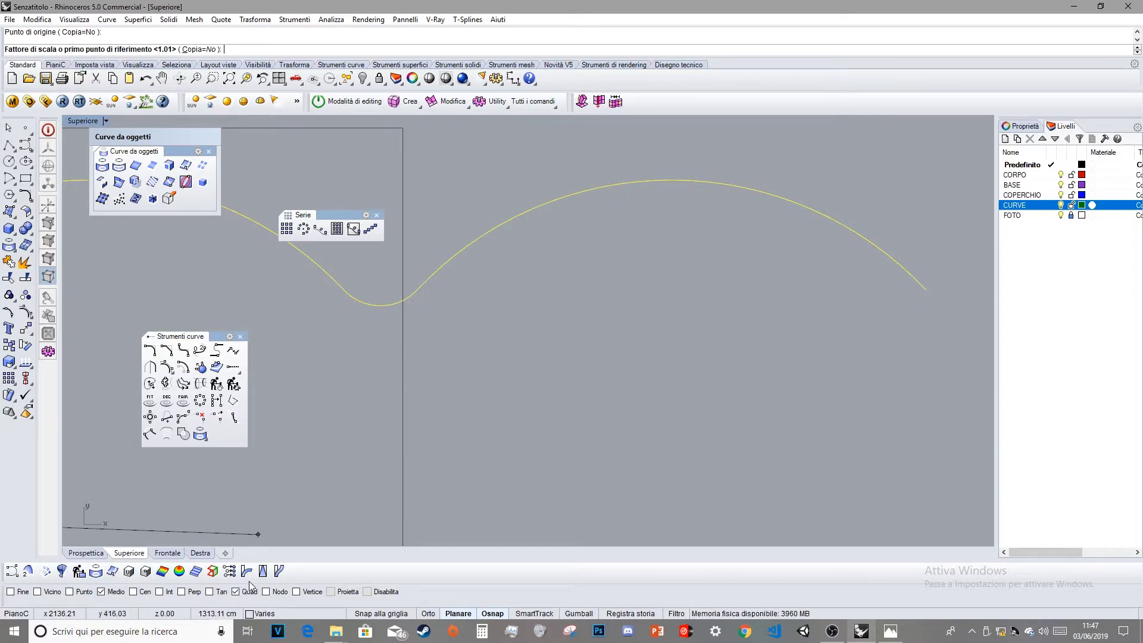
click(380, 305)
click(37, 592)
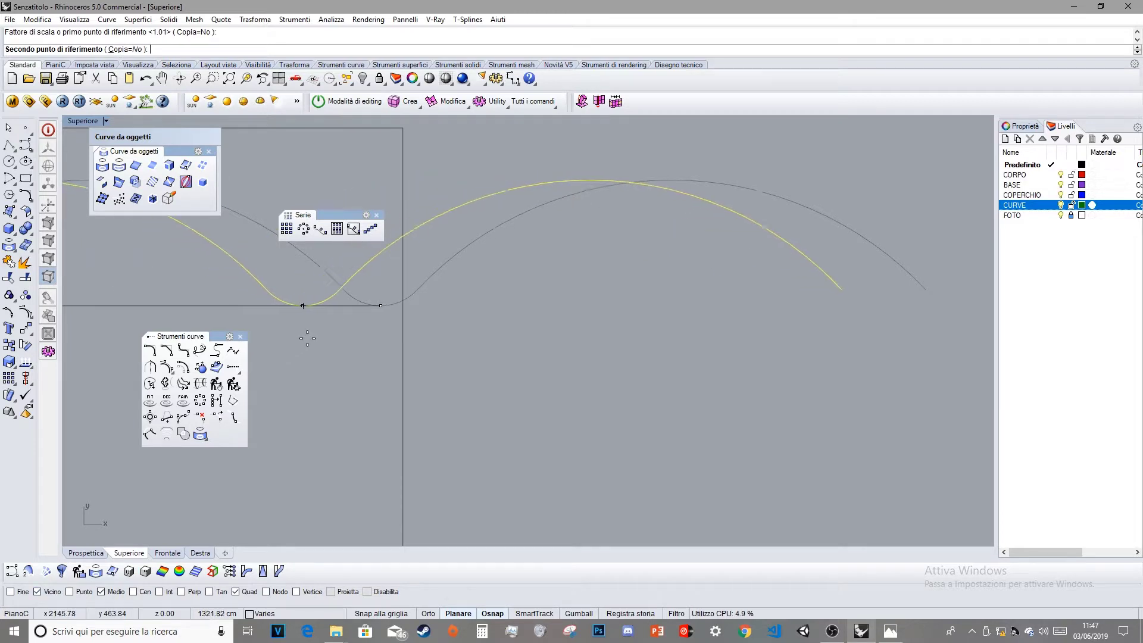
click(398, 306)
scroll(393, 327, down, 10)
right_drag(389, 350, 701, 336)
key(Escape)
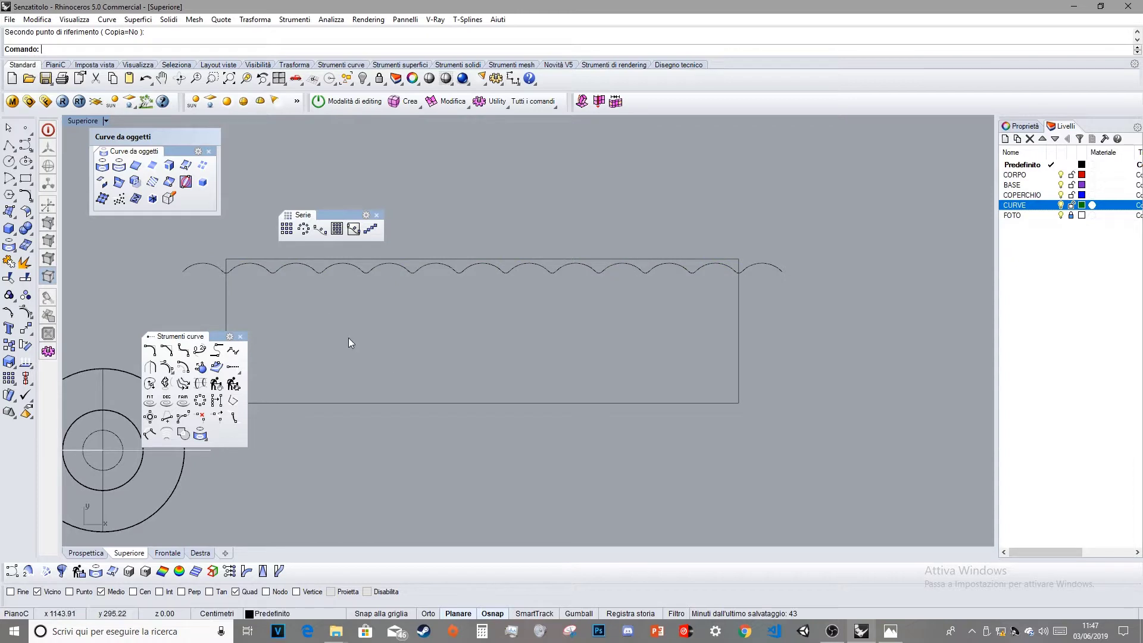
- Check the scaled scallop row against the rectangle and close the floating curve tools and array toolbars
right_drag(409, 327, 522, 354)
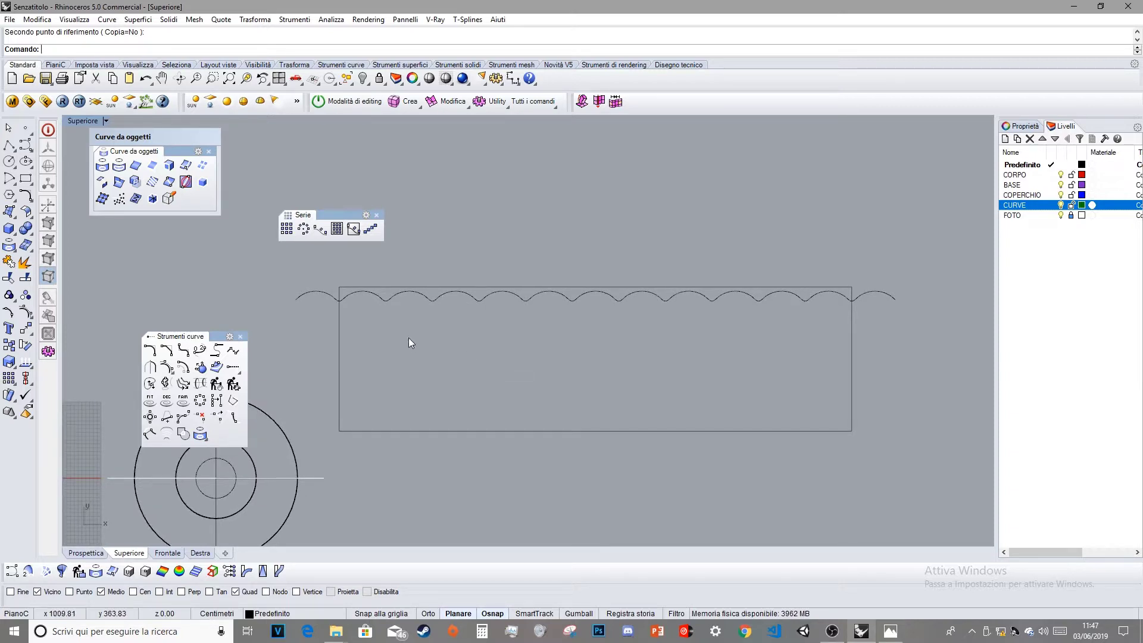
scroll(338, 310, up, 6)
right_drag(327, 300, 340, 320)
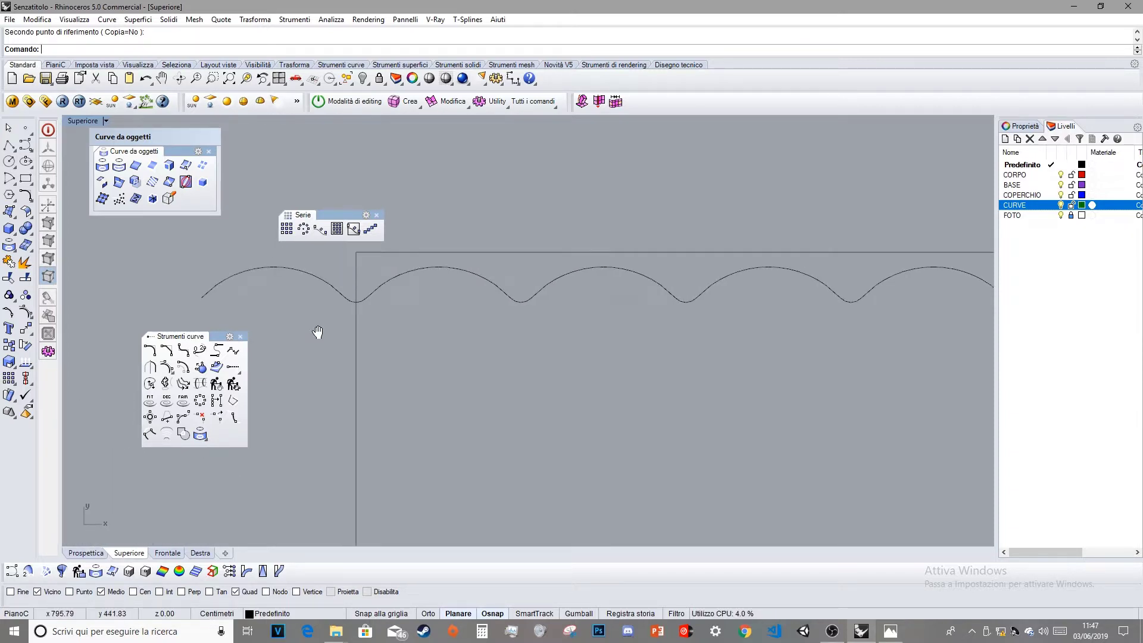
scroll(317, 335, up, 1)
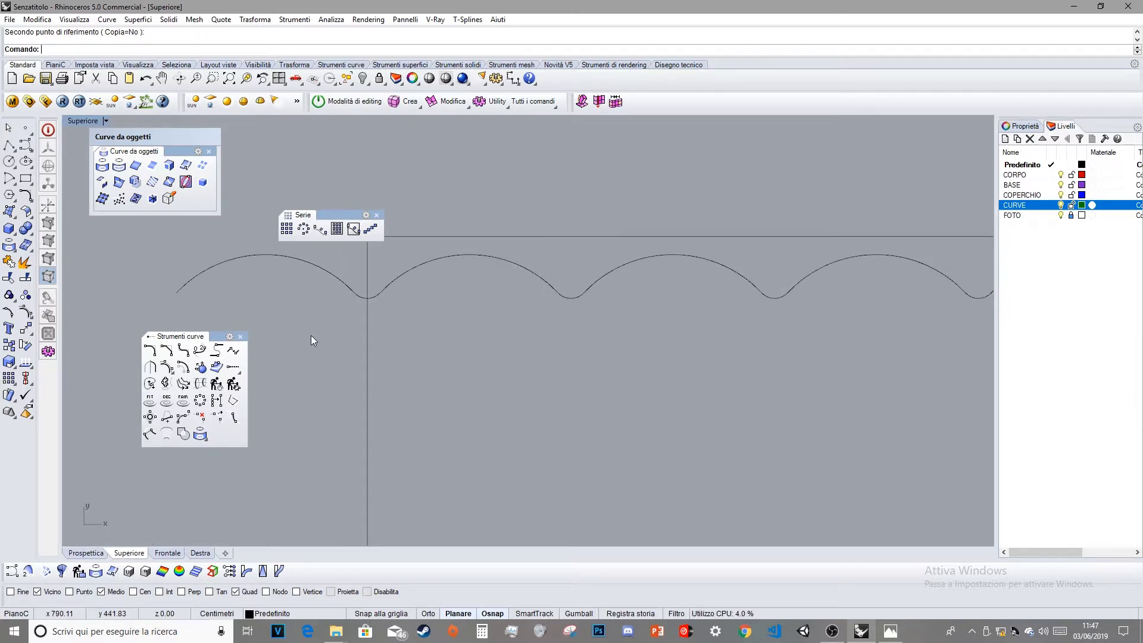
click(240, 337)
click(376, 216)
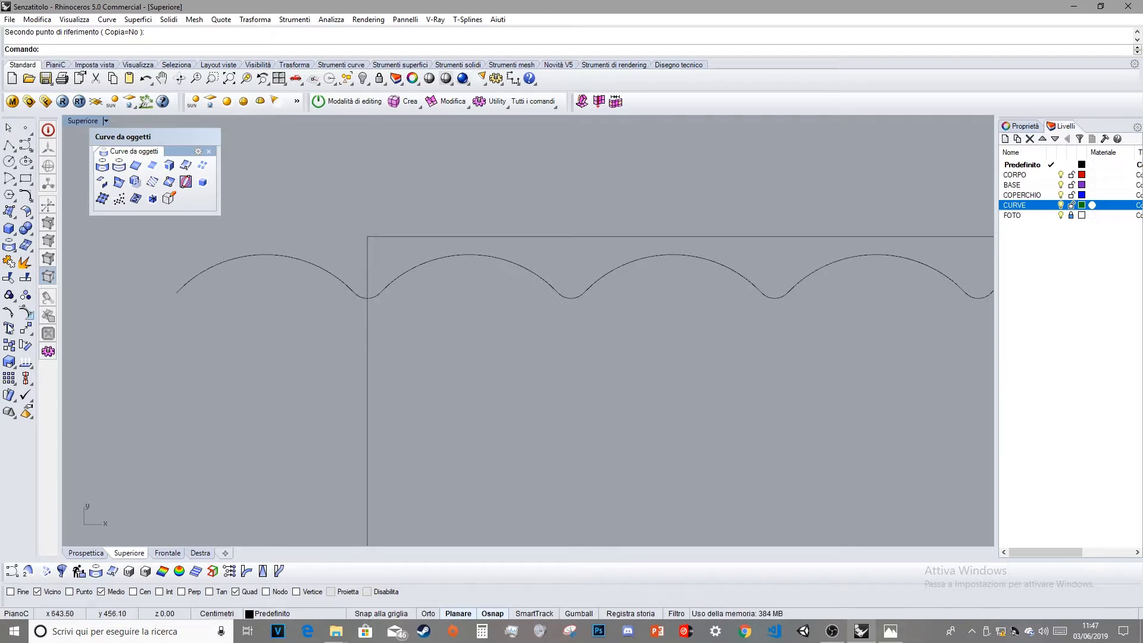
click(9, 279)
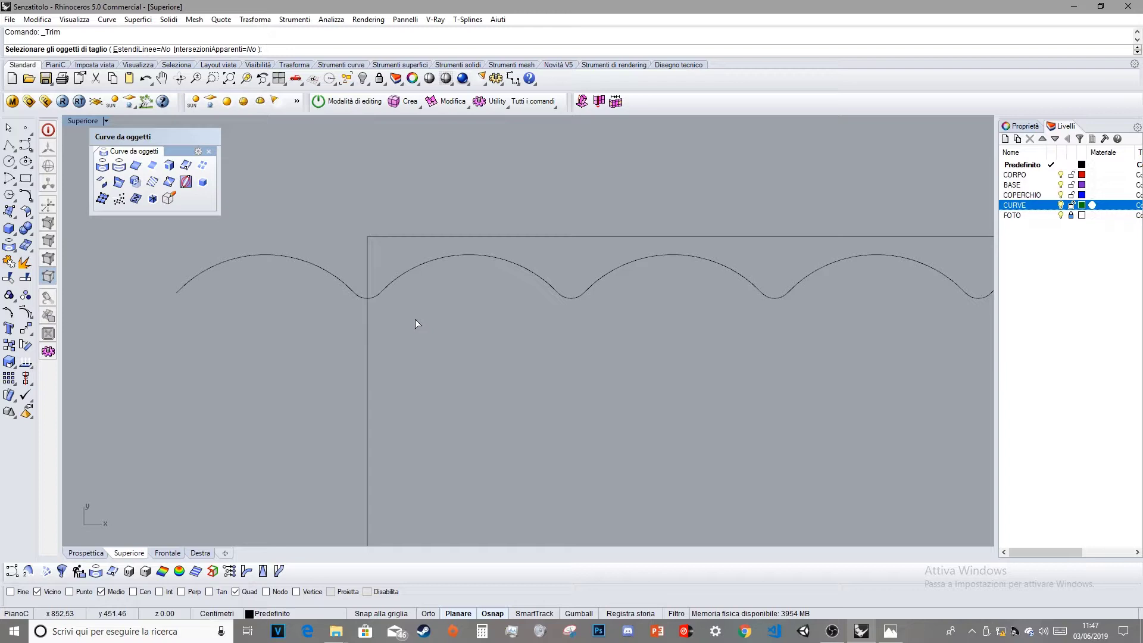
drag(301, 326, 568, 236)
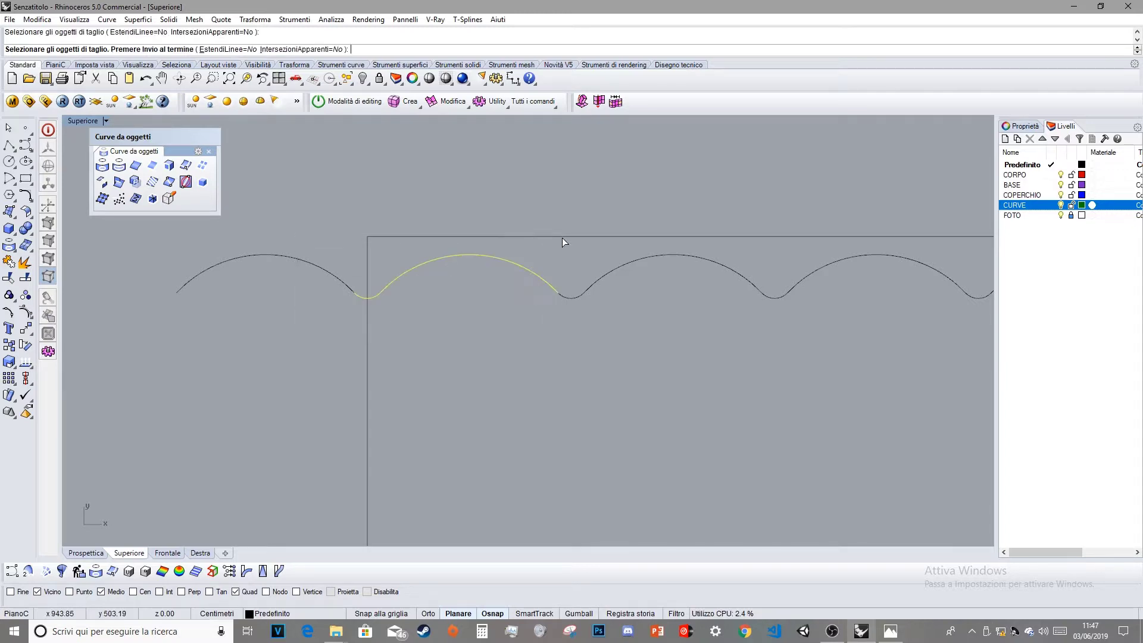
key(Return)
click(356, 295)
key(ctrl+z)
key(Return)
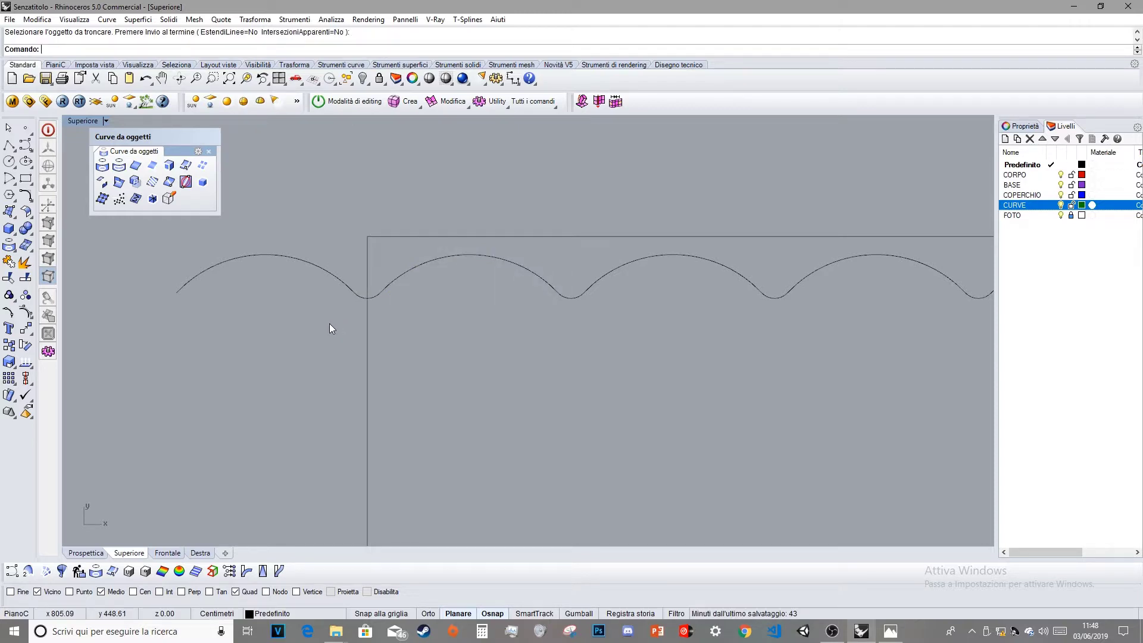
- Trim the first valley arc at the rectangle's left edge and delete the leftover arc outside the rectangle
click(9, 277)
click(10, 277)
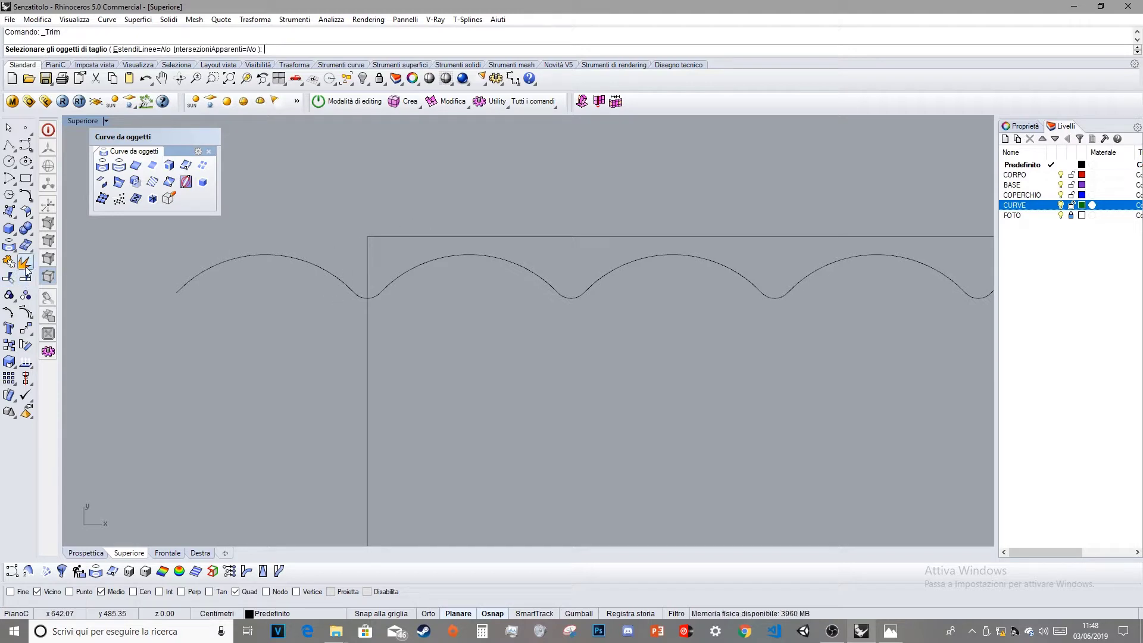
drag(326, 304, 326, 305)
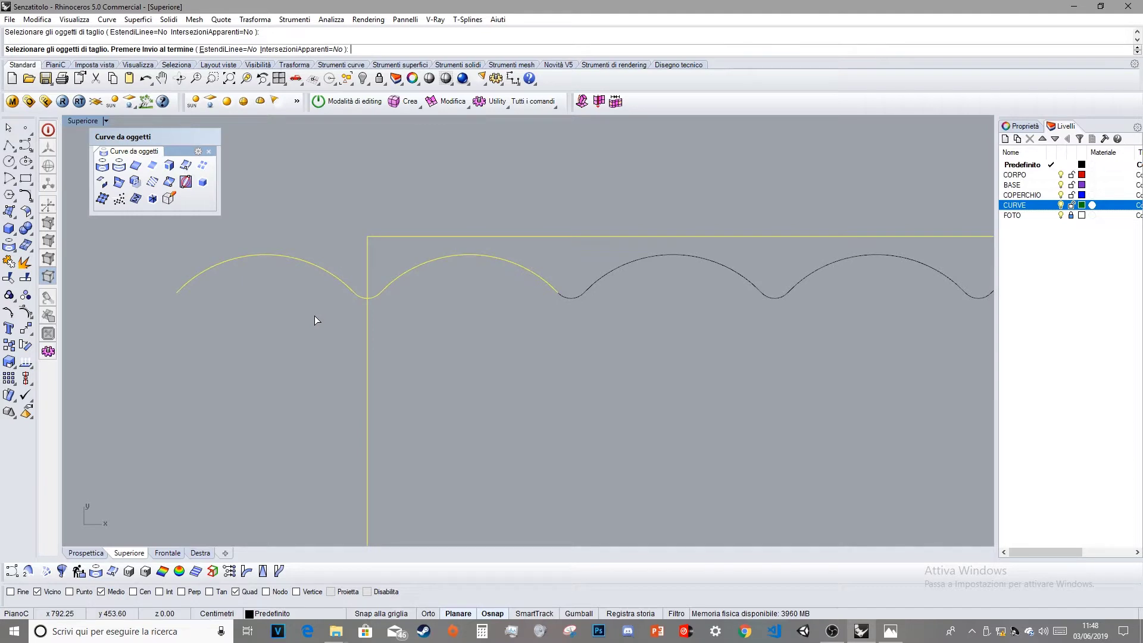
key(Return)
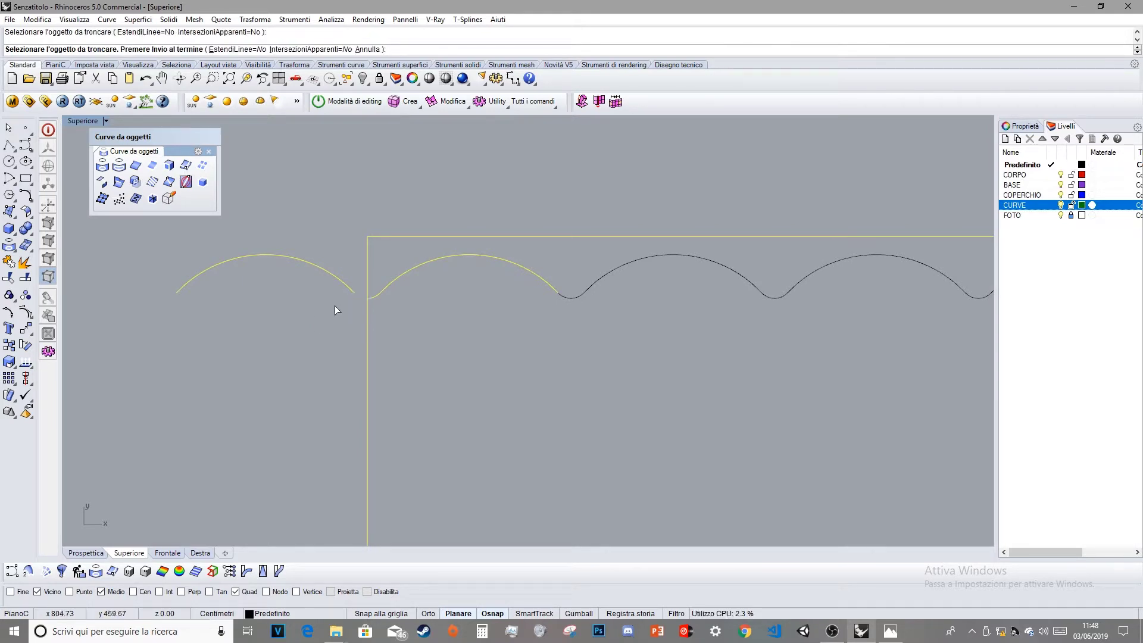
key(Return)
click(339, 281)
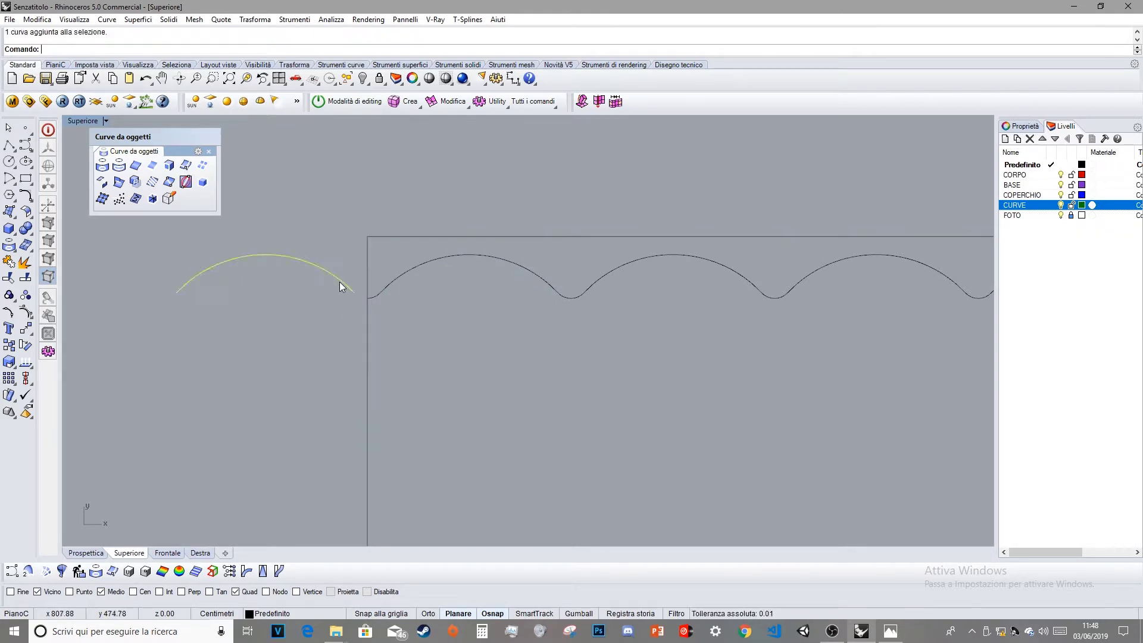
key(Delete)
- Trim the last valley arc at the rectangle's right edge and delete the leftover arc beyond it
scroll(786, 308, down, 3)
right_drag(787, 309, 426, 337)
scroll(499, 341, up, 1)
scroll(499, 348, up, 5)
click(9, 278)
drag(699, 206, 394, 367)
key(Return)
click(479, 312)
key(Return)
click(555, 262)
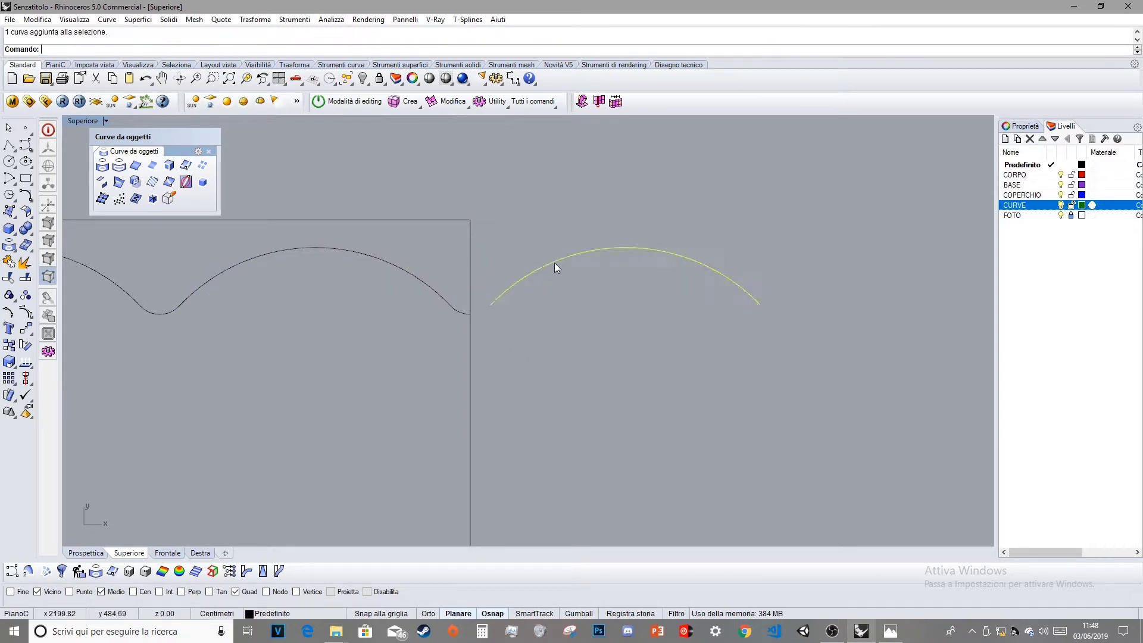
key(Delete)
- Select all the scallop curves inside the rectangle and join them into a single open curve
scroll(479, 317, down, 3)
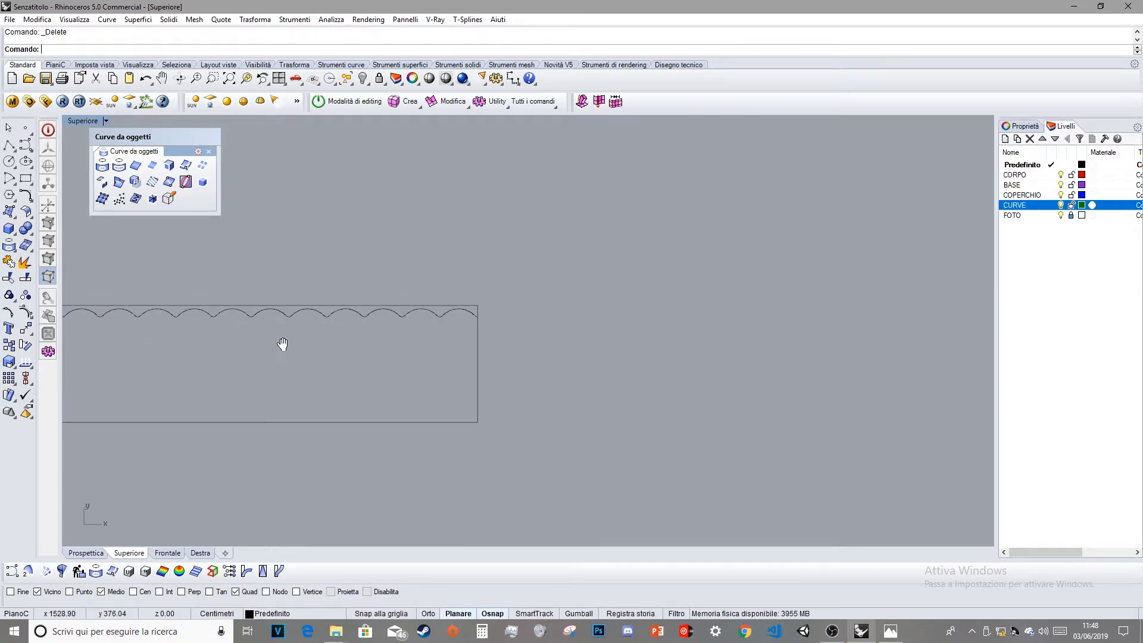
right_drag(281, 349, 529, 337)
drag(584, 332, 787, 299)
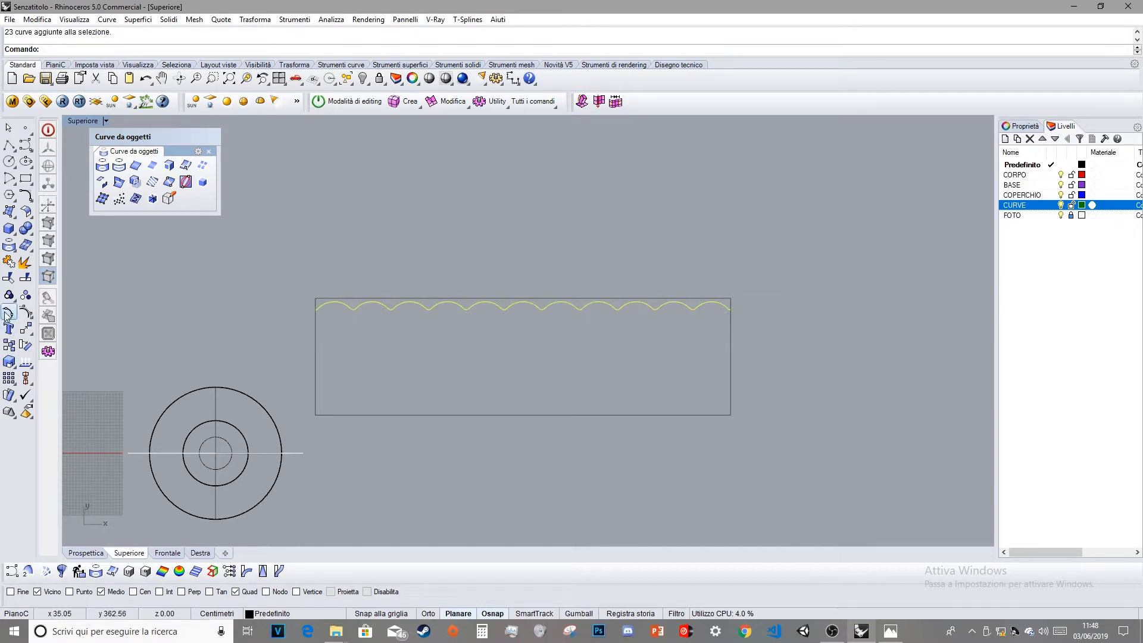
click(9, 263)
click(421, 319)
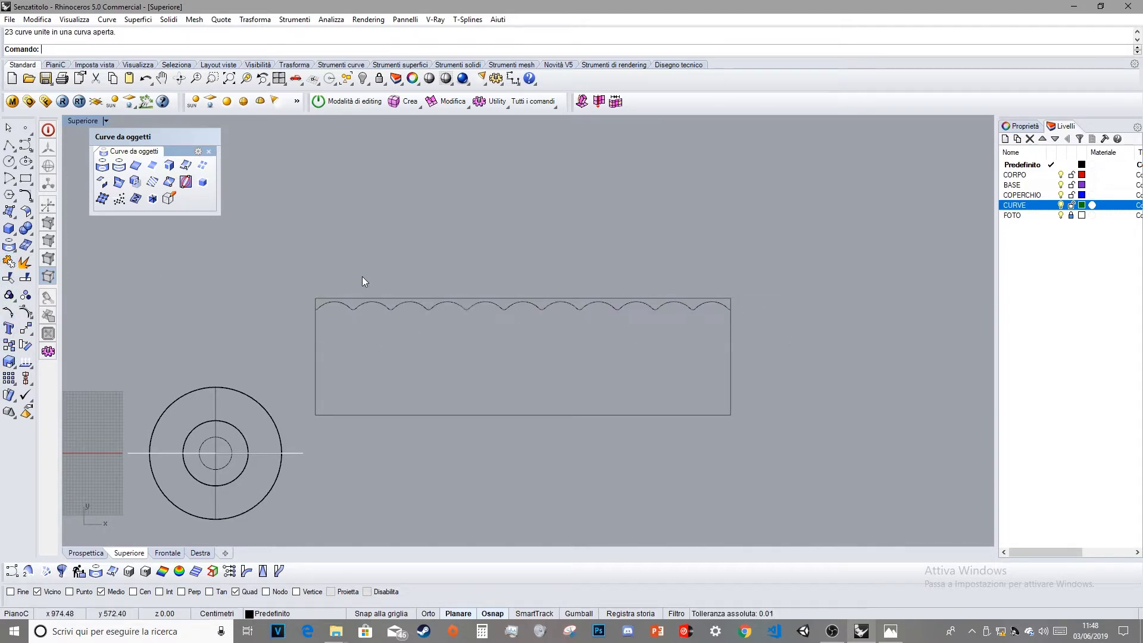
- Try applying the flat rectangle and joined scallop curve to the bowl's body surface in the perspective view
click(77, 555)
right_drag(526, 373, 622, 388)
scroll(521, 306, down, 6)
mouse_move(517, 311)
right_down()
mouse_move(543, 355)
mouse_move(514, 292)
right_up()
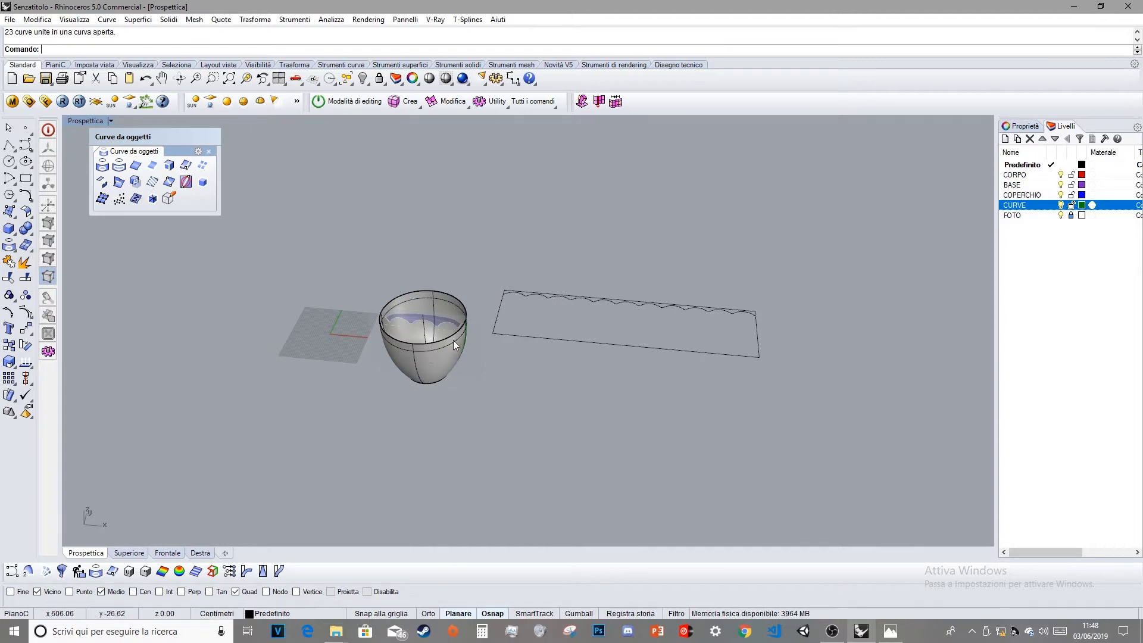
shift+right_drag(508, 323, 469, 341)
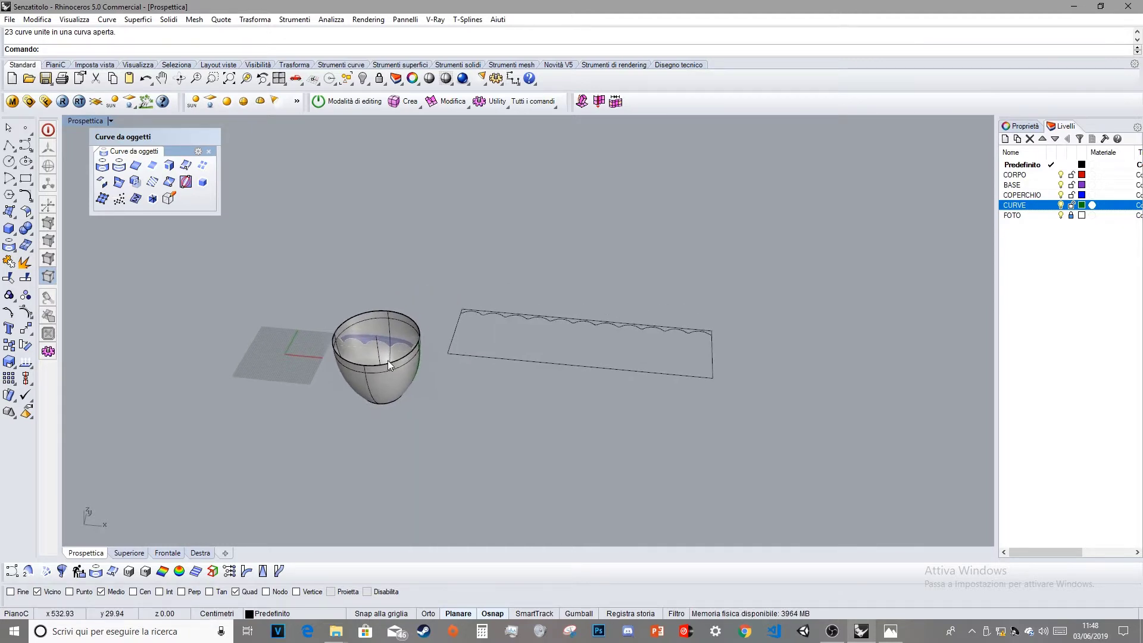
scroll(388, 360, up, 3)
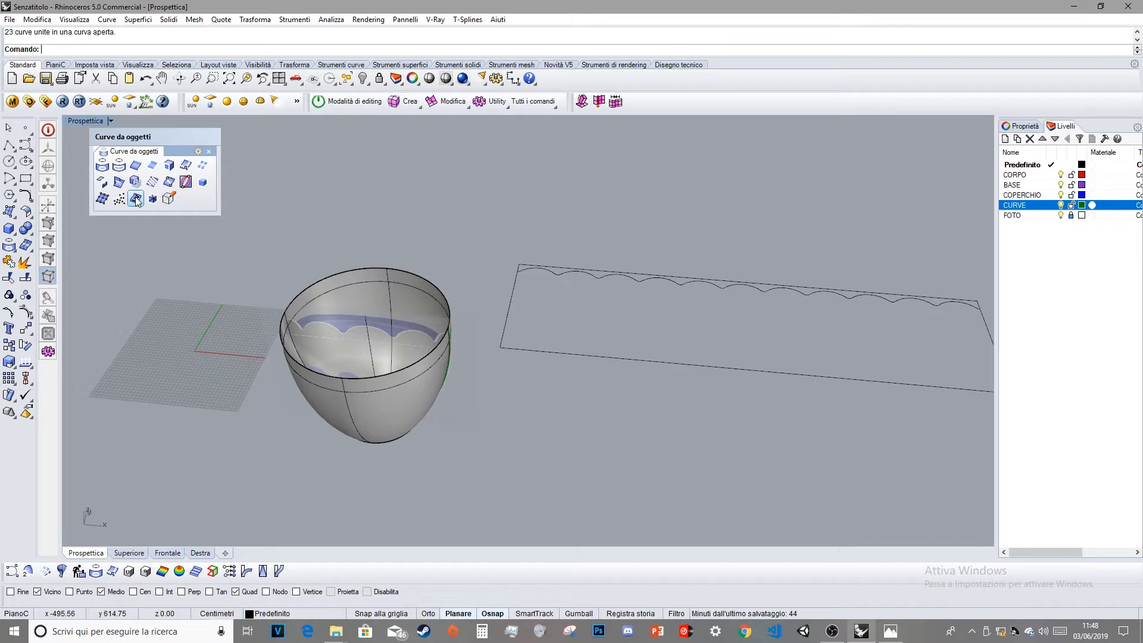
right_click(136, 201)
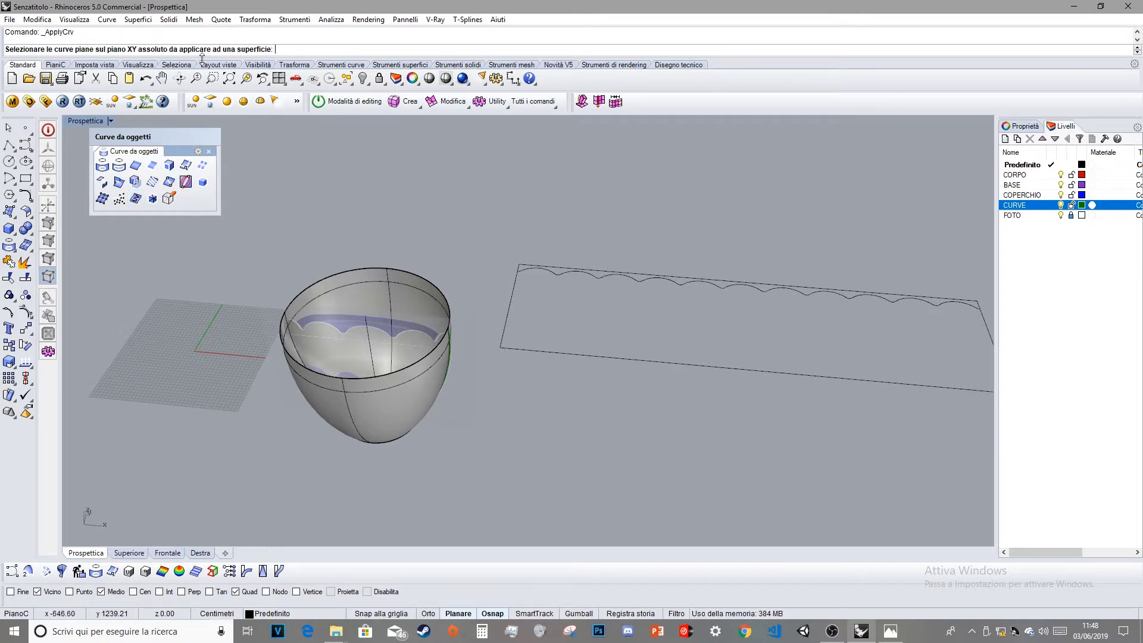
drag(530, 402, 462, 403)
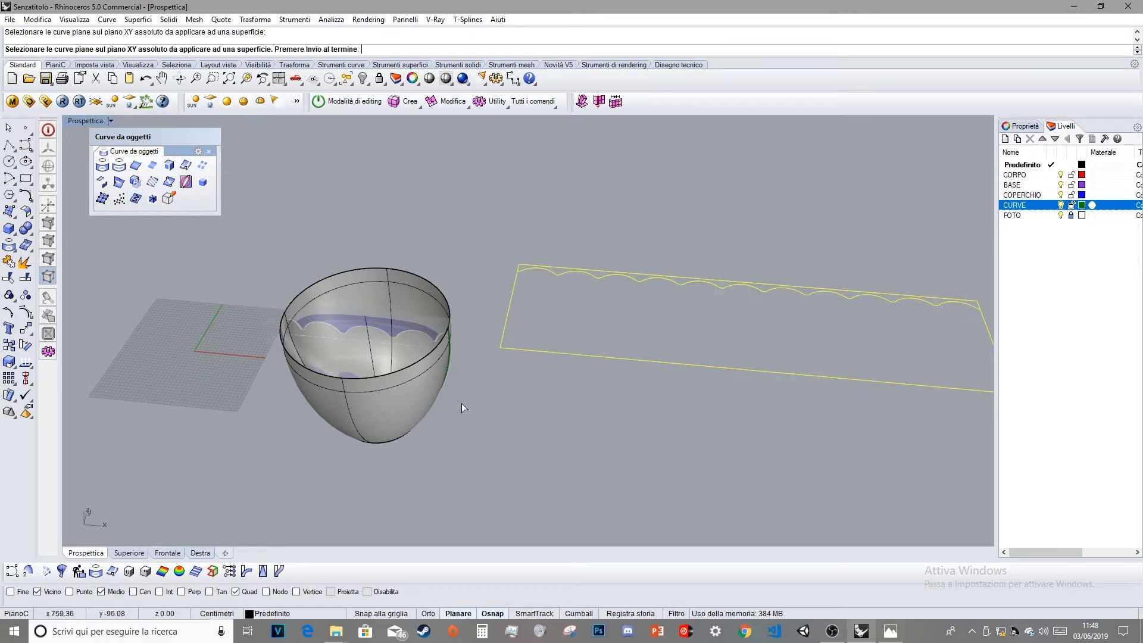
key(Return)
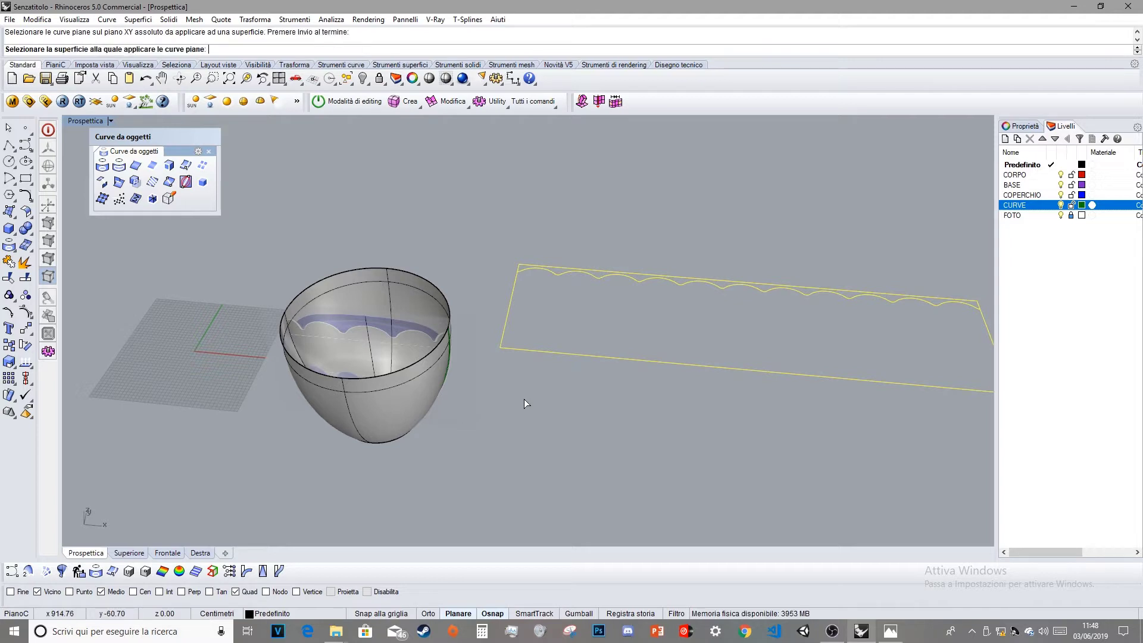
click(395, 411)
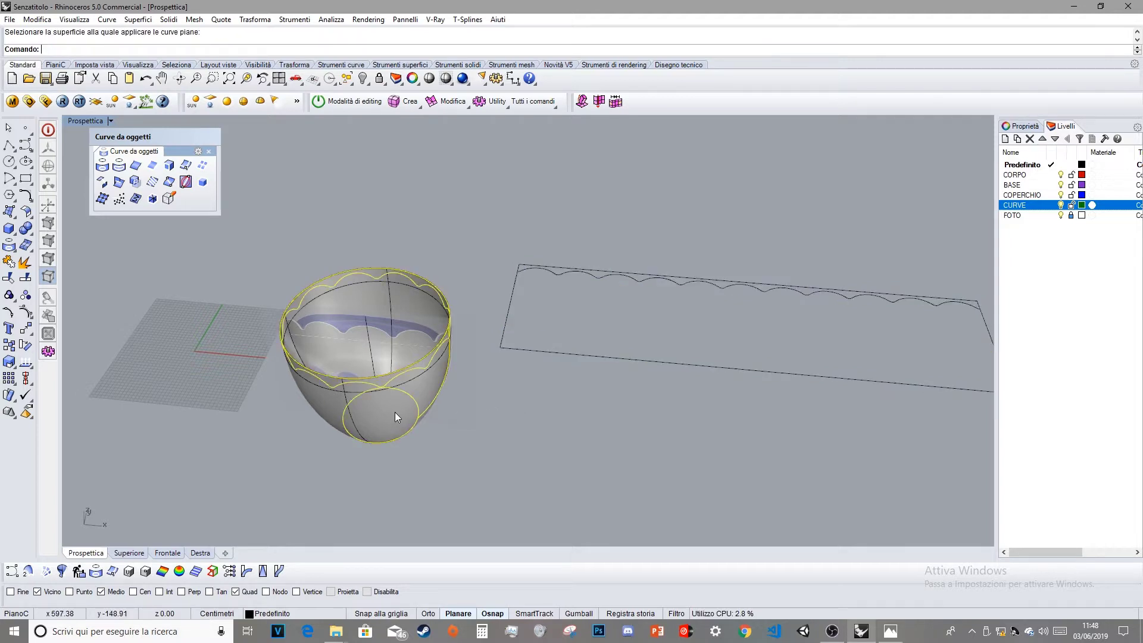
- Inspect the applied scallops around the bowl's rim and undo the curve application
right_drag(510, 407, 505, 348)
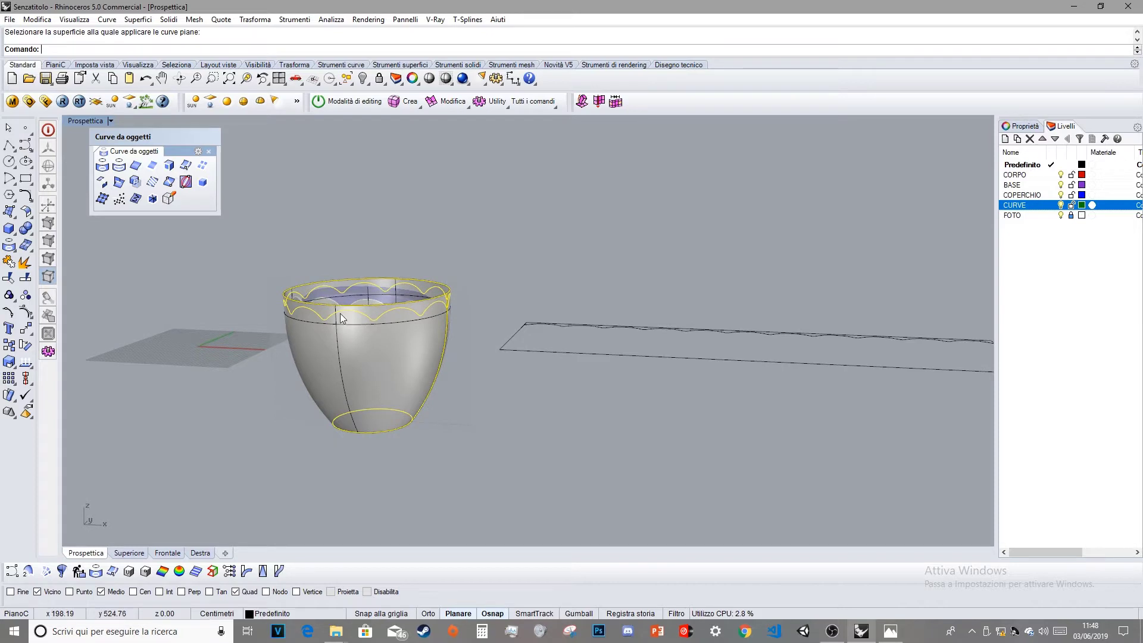
scroll(375, 311, up, 5)
right_drag(472, 325, 446, 319)
right_drag(638, 337, 692, 328)
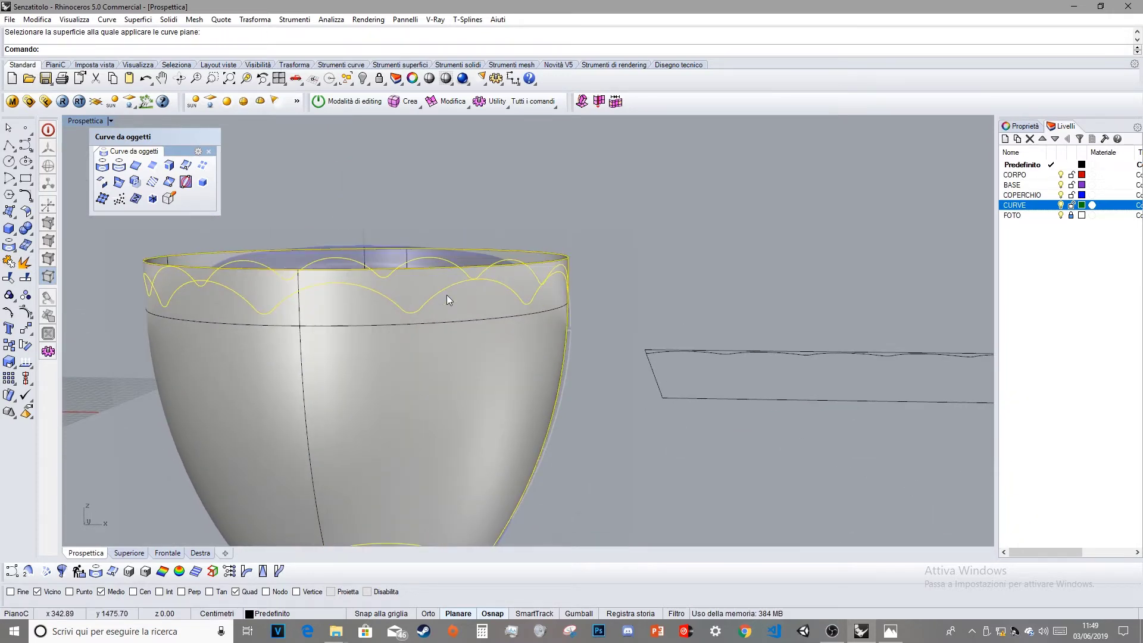
click(483, 317)
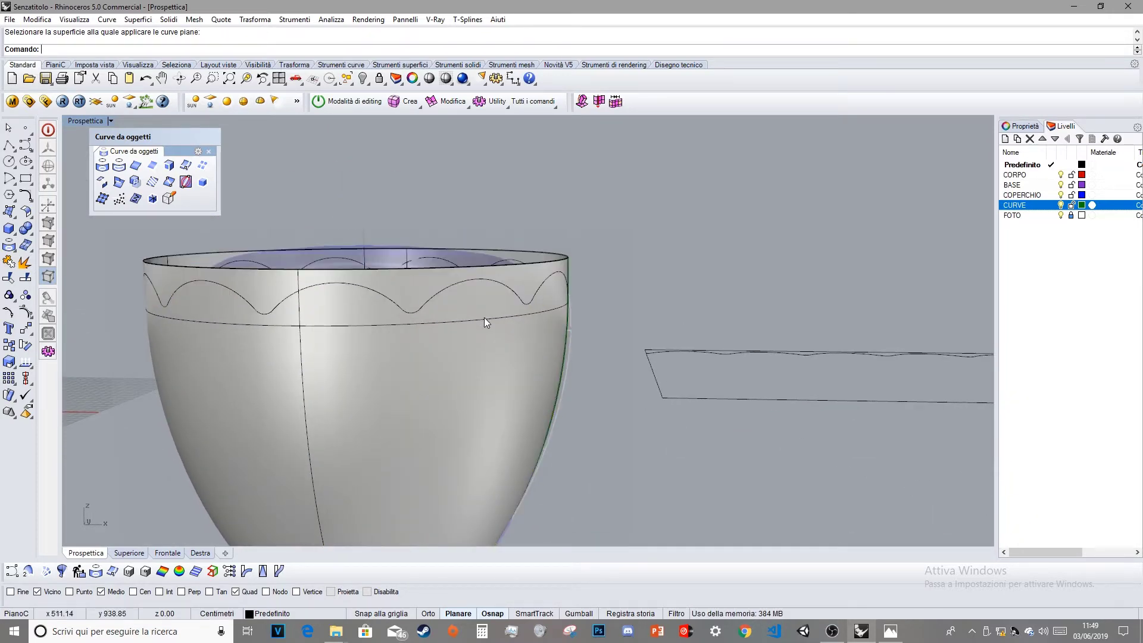
key(ctrl+z)
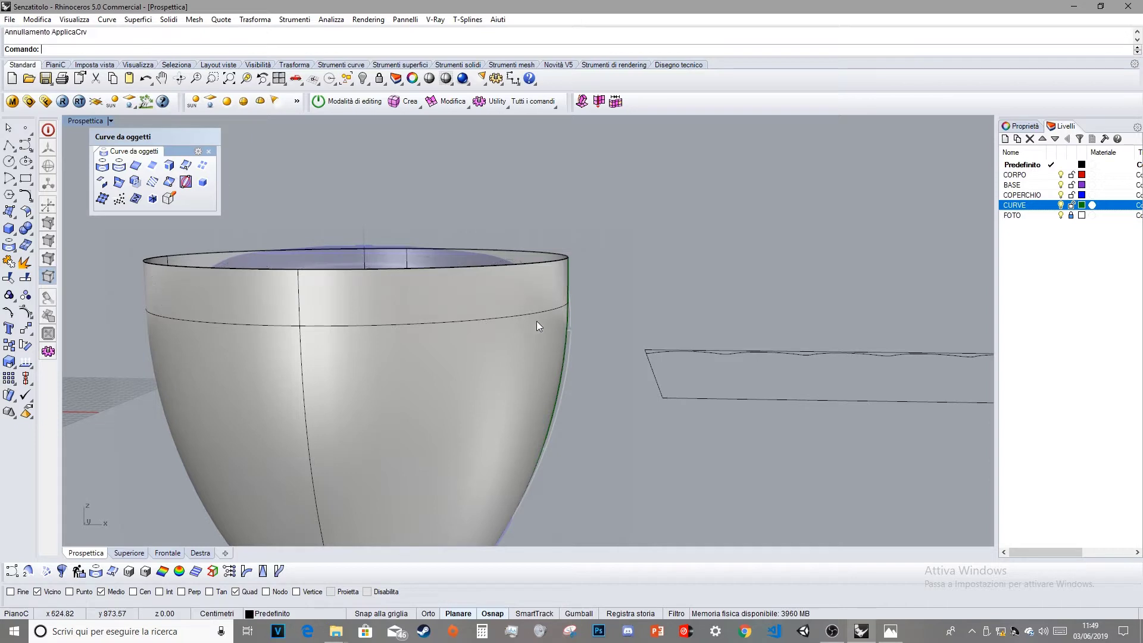
- Turn on the Gumball and move the joined scallop curve slightly up towards the rectangle's upper edge in the top view
click(140, 551)
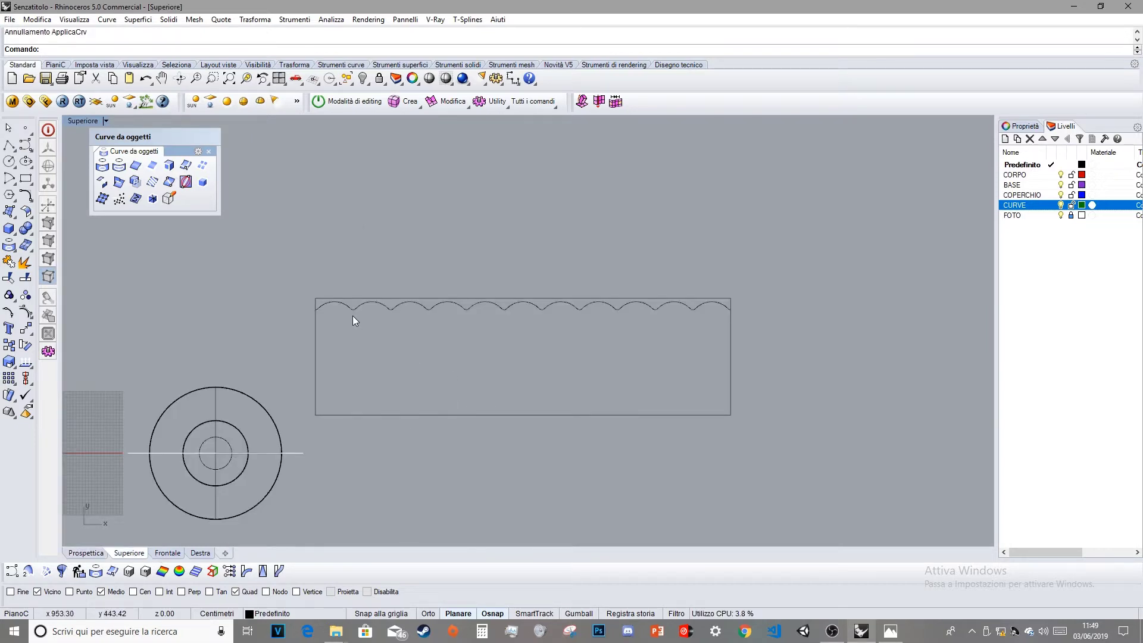
scroll(320, 292, up, 4)
scroll(320, 297, up, 3)
click(368, 314)
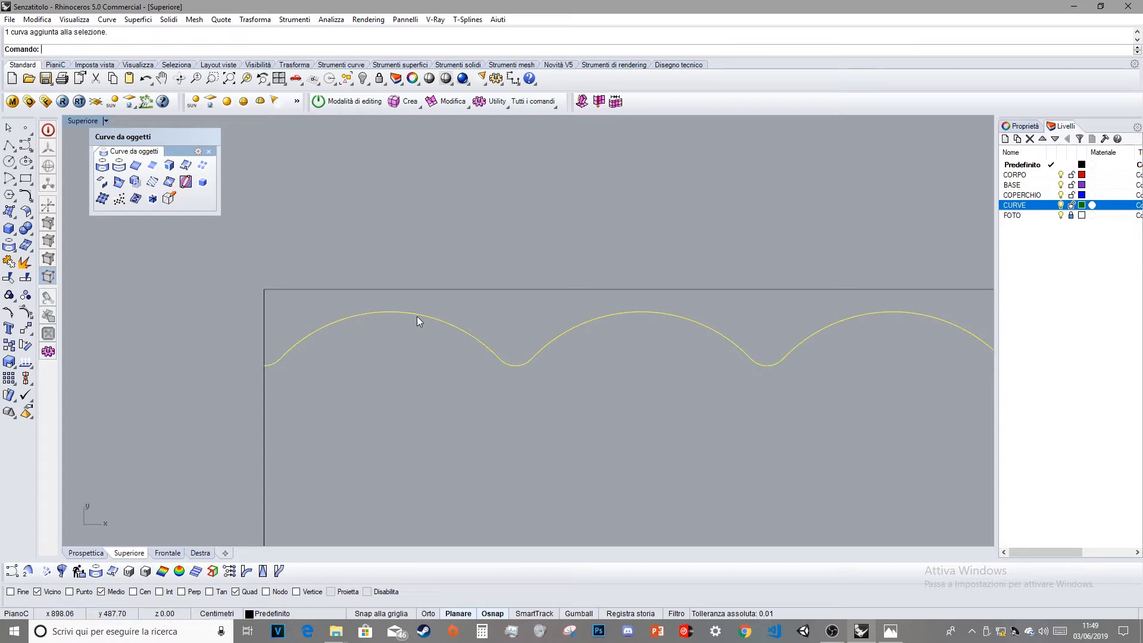
scroll(672, 337, down, 5)
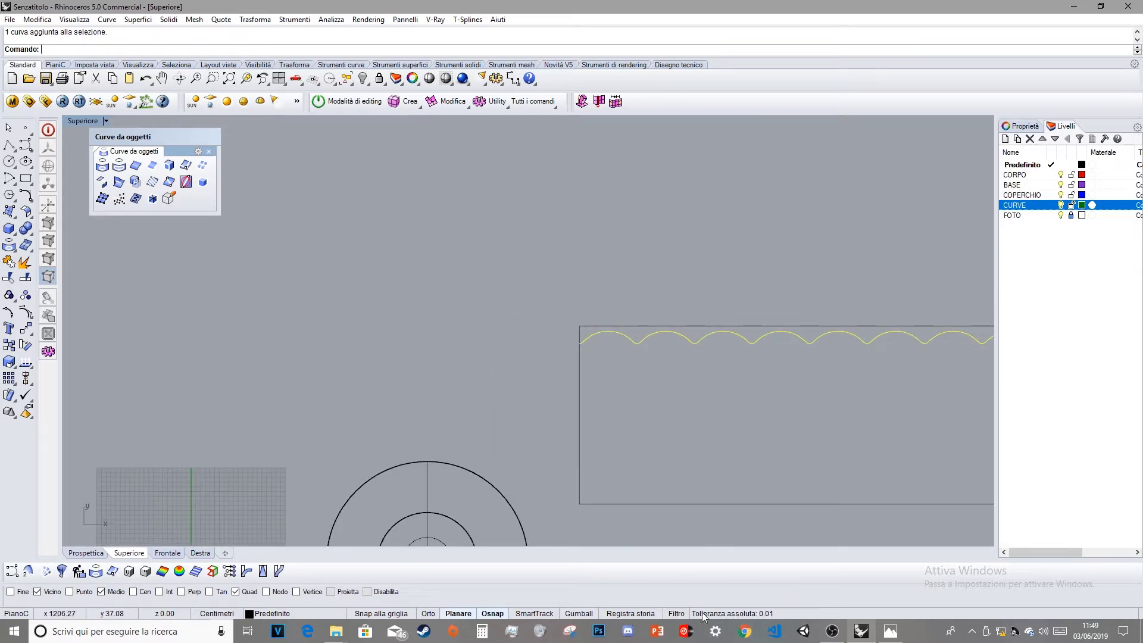
click(578, 613)
scroll(729, 428, up, 5)
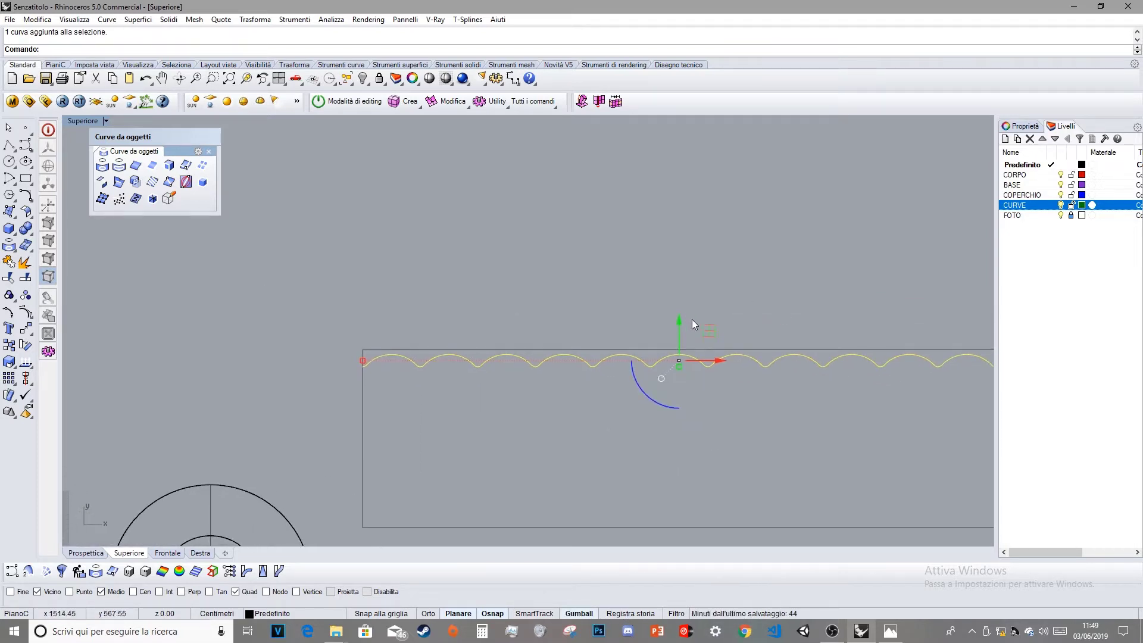
drag(611, 381, 610, 365)
key(Escape)
scroll(501, 335, down, 6)
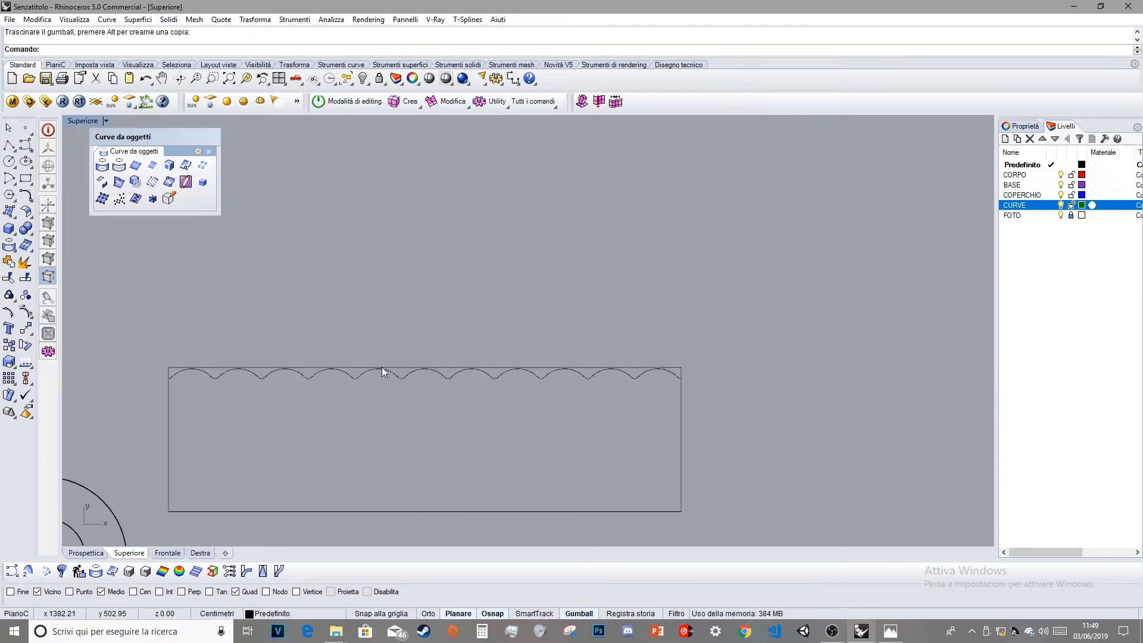
- Apply the flat rectangle and raised scallop curve to the bowl's body surface in the perspective view
click(85, 552)
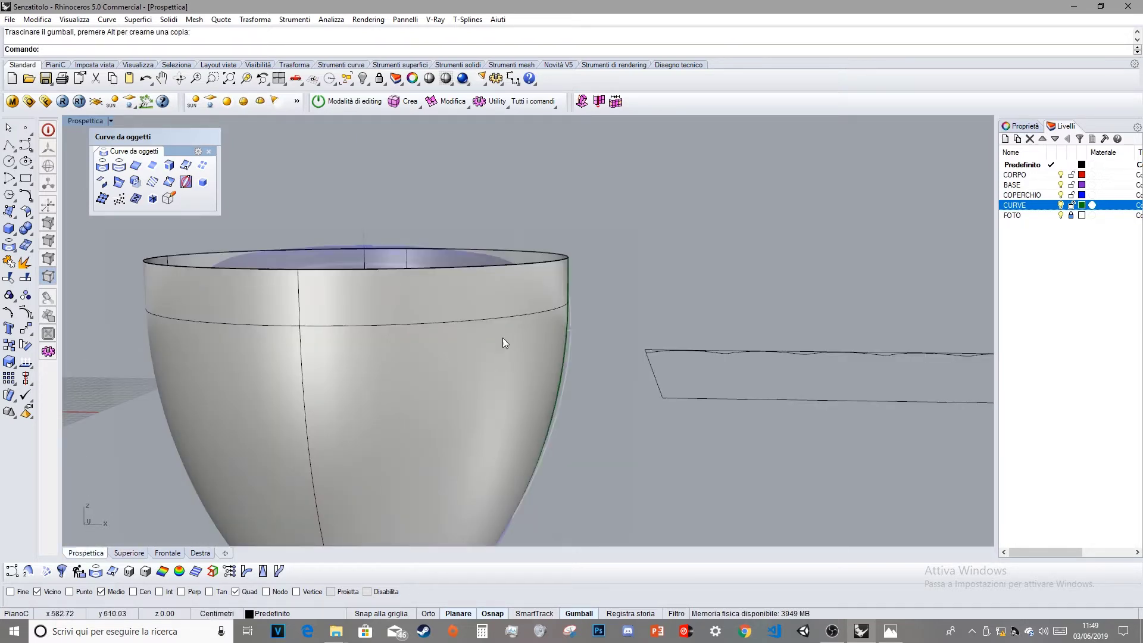
scroll(503, 341, down, 5)
right_drag(606, 373, 237, 233)
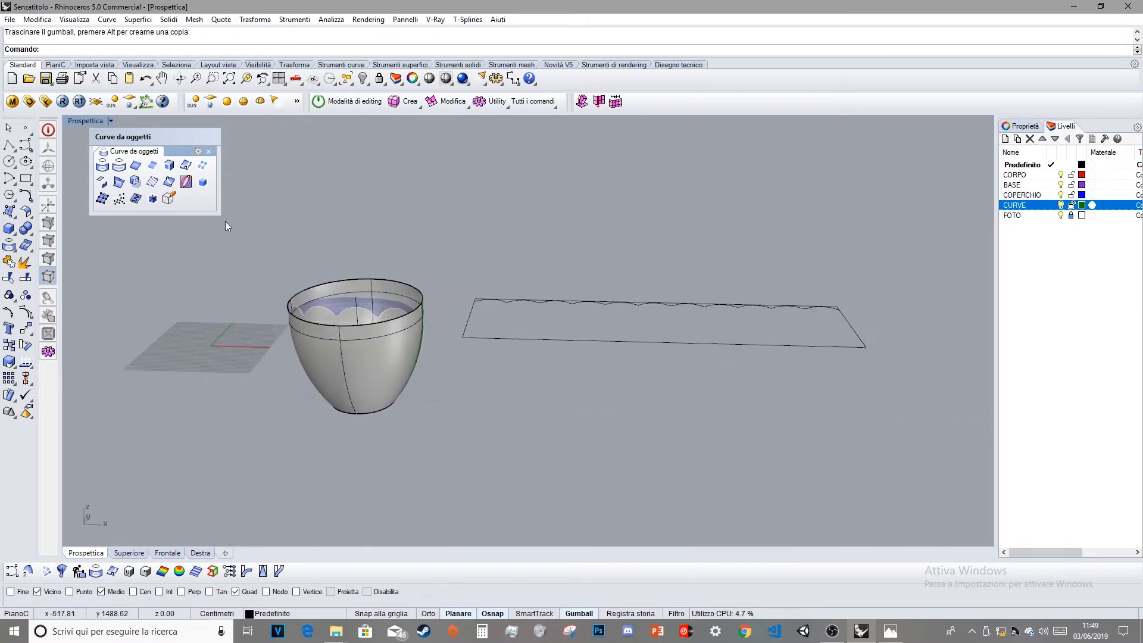
click(126, 202)
drag(524, 236, 480, 375)
key(Return)
click(376, 355)
click(461, 359)
- Compare the applied scallops with the reference picture in the front view and delete the applied scallop curve from the body
scroll(352, 336, up, 5)
right_drag(360, 325, 416, 306)
click(173, 552)
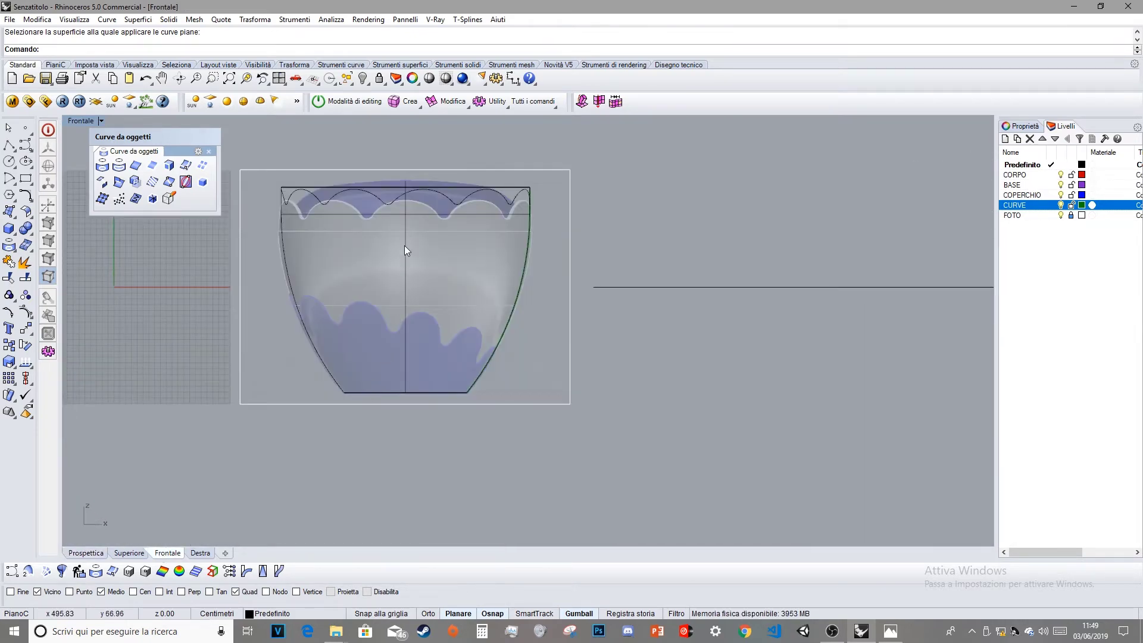
scroll(402, 195, up, 3)
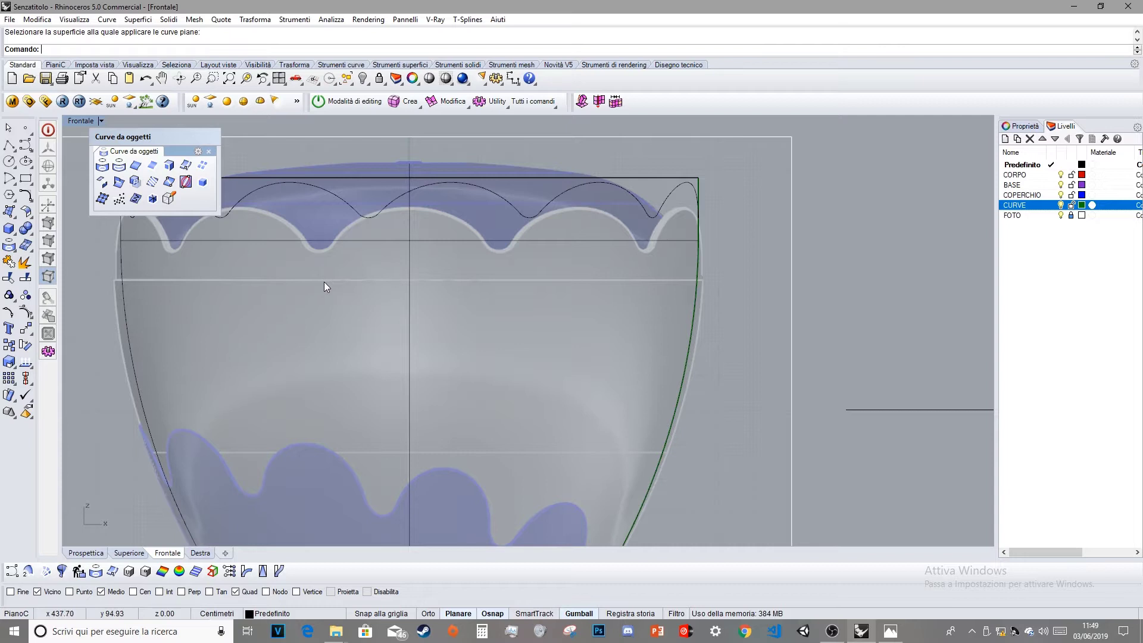
scroll(463, 273, down, 3)
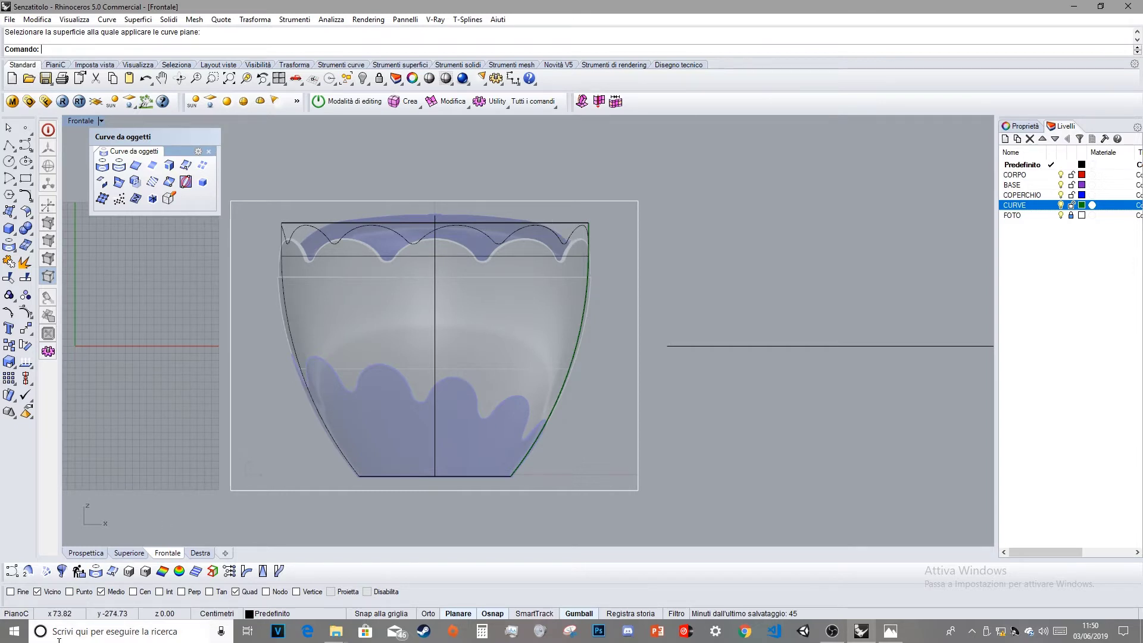
click(91, 552)
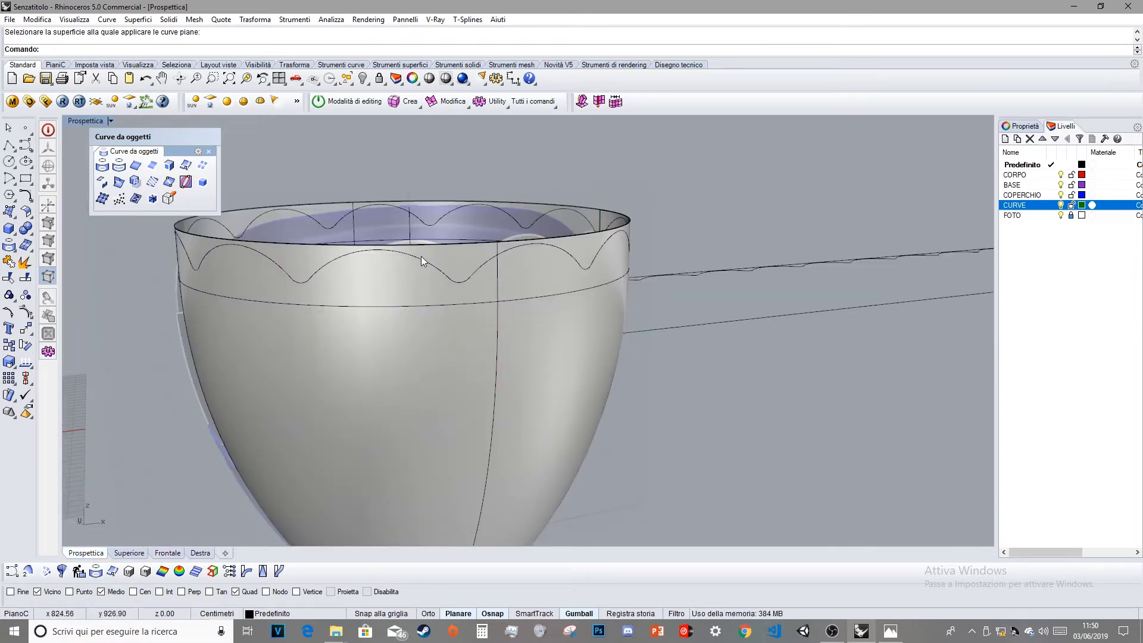
click(419, 259)
click(445, 293)
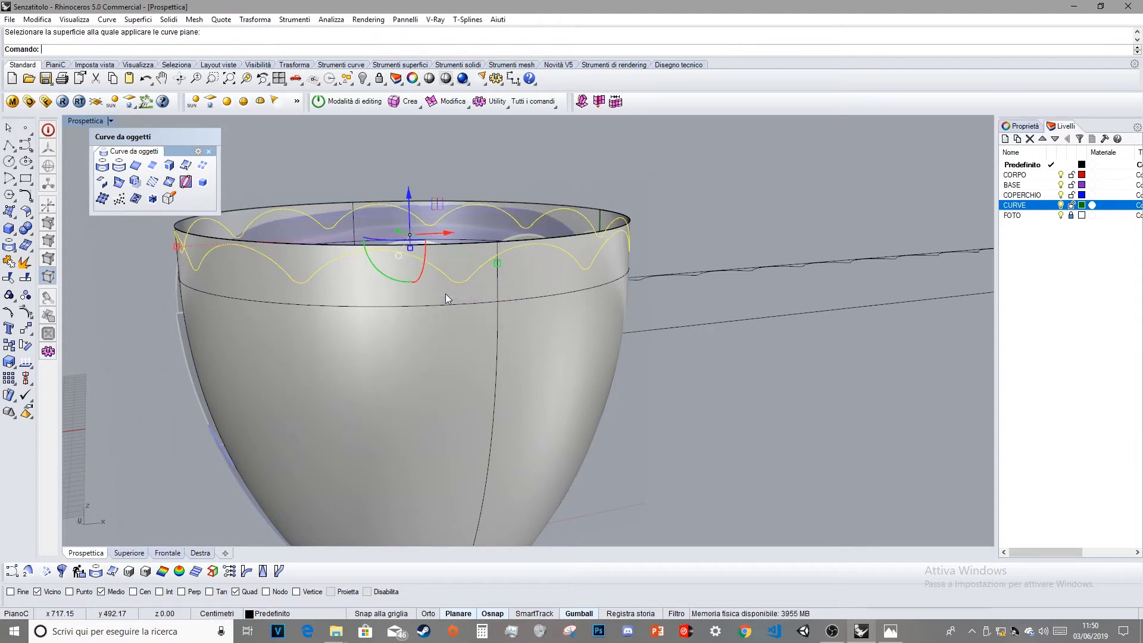
key(Delete)
- Move the flat scallop curve down inside the rectangle in the top view and deselect it
click(128, 553)
scroll(347, 379, up, 6)
click(430, 347)
drag(523, 301, 522, 313)
click(194, 405)
- Apply the rectangle and lowered scallop curve to the bowl's body surface in the perspective view
click(89, 552)
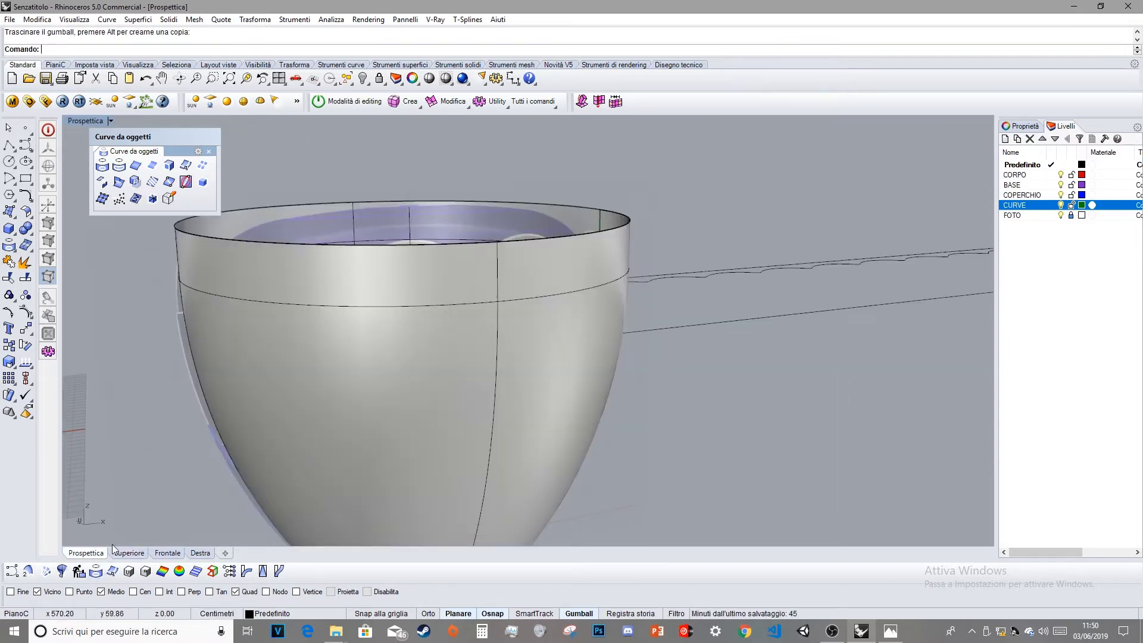
scroll(334, 318, down, 3)
right_drag(333, 318, 94, 238)
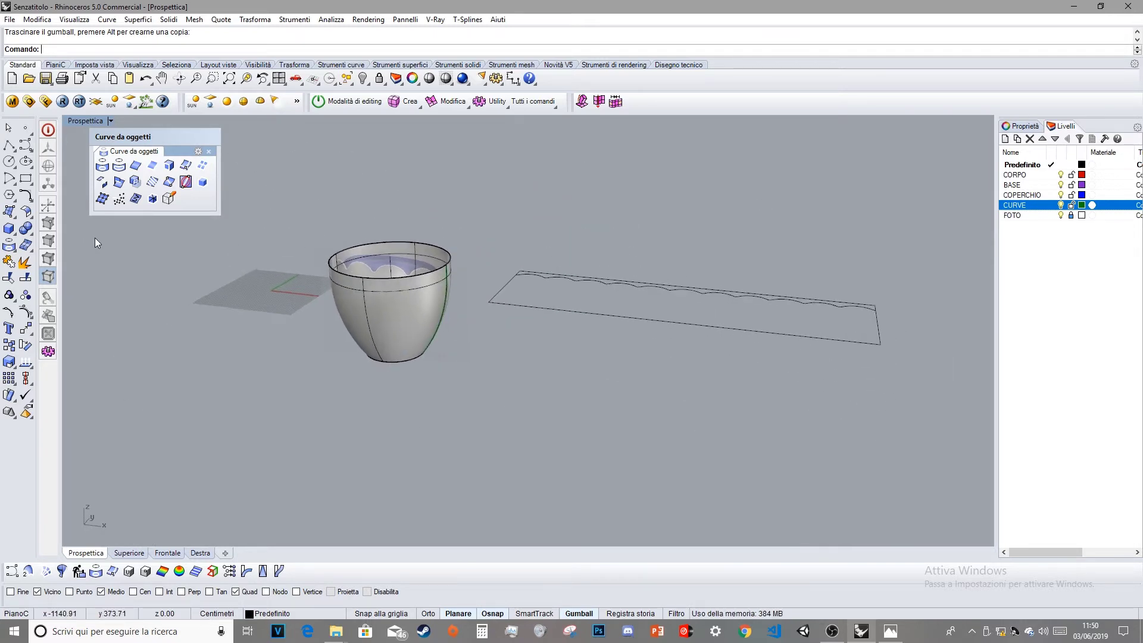
click(135, 198)
click(535, 308)
key(Return)
click(413, 332)
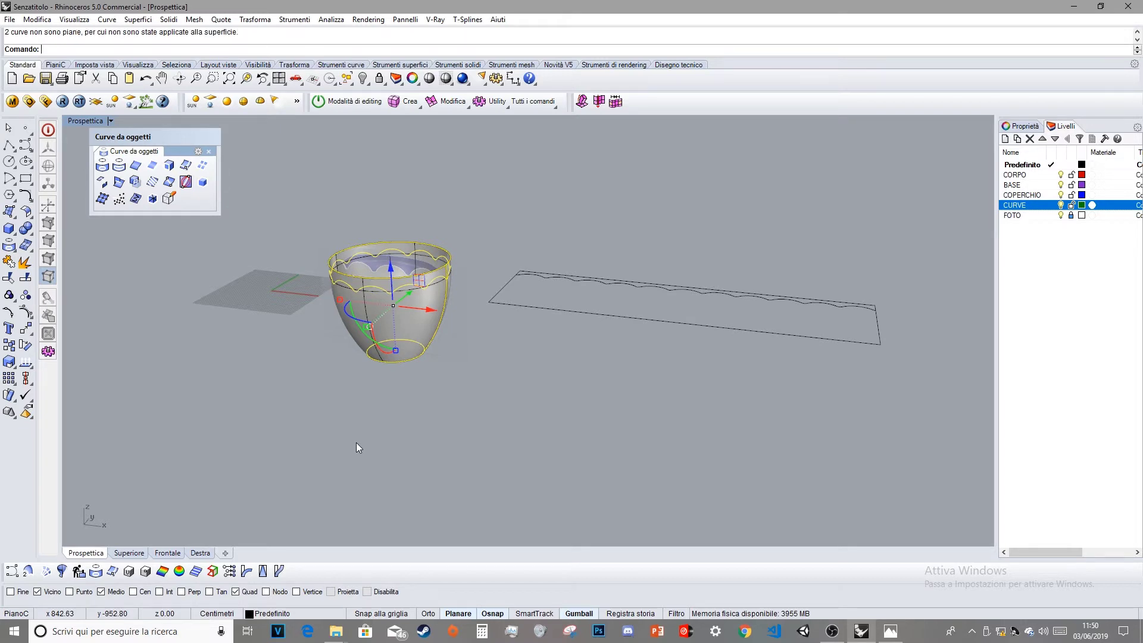
- Check the applied scallops against the reference picture, and trim away the body surface above them using the scallop curve as cutter
click(170, 553)
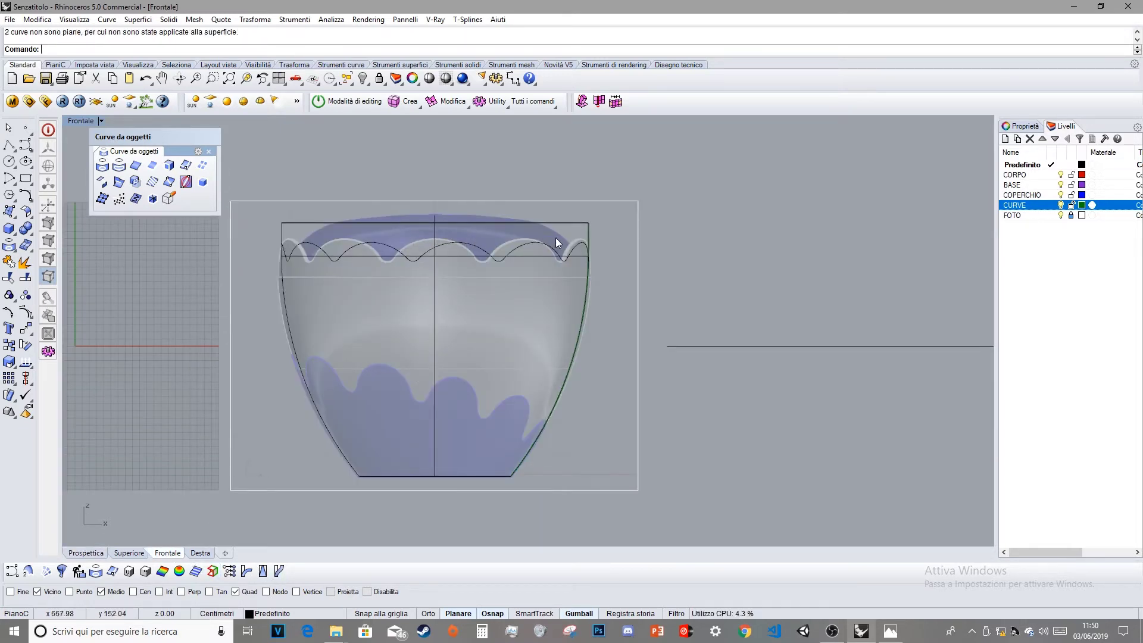
click(85, 553)
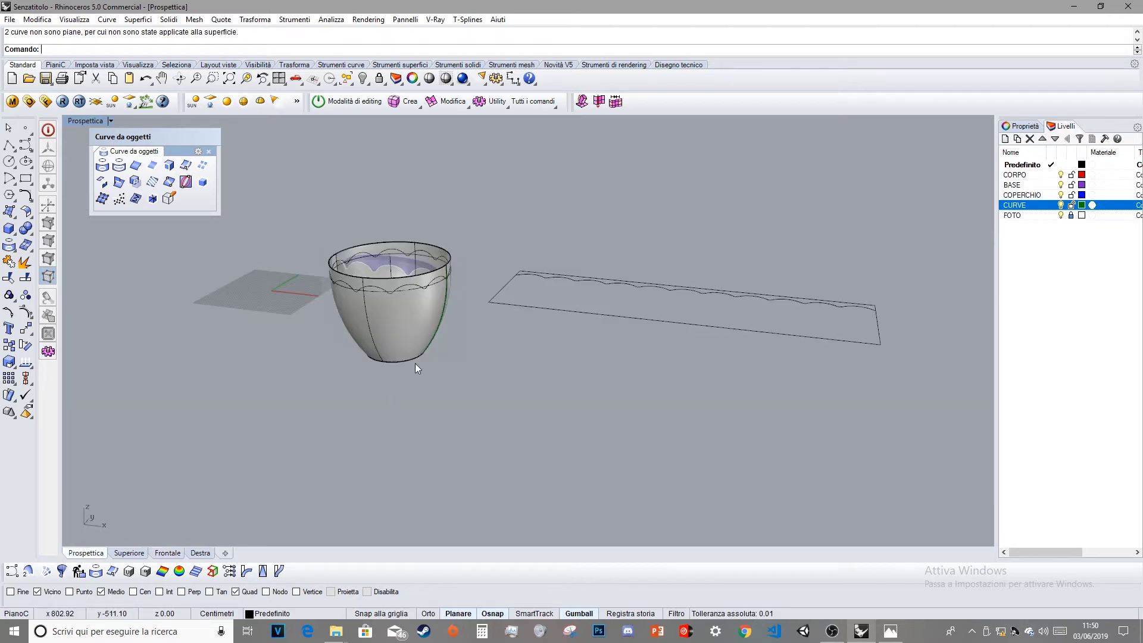
scroll(374, 263, up, 5)
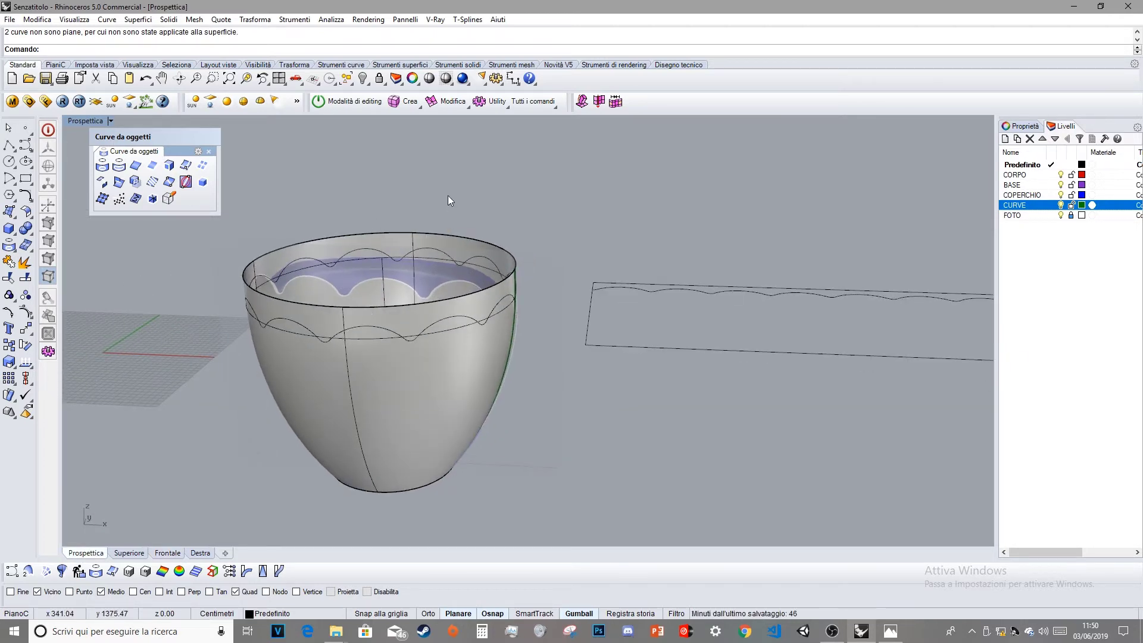
scroll(347, 344, up, 3)
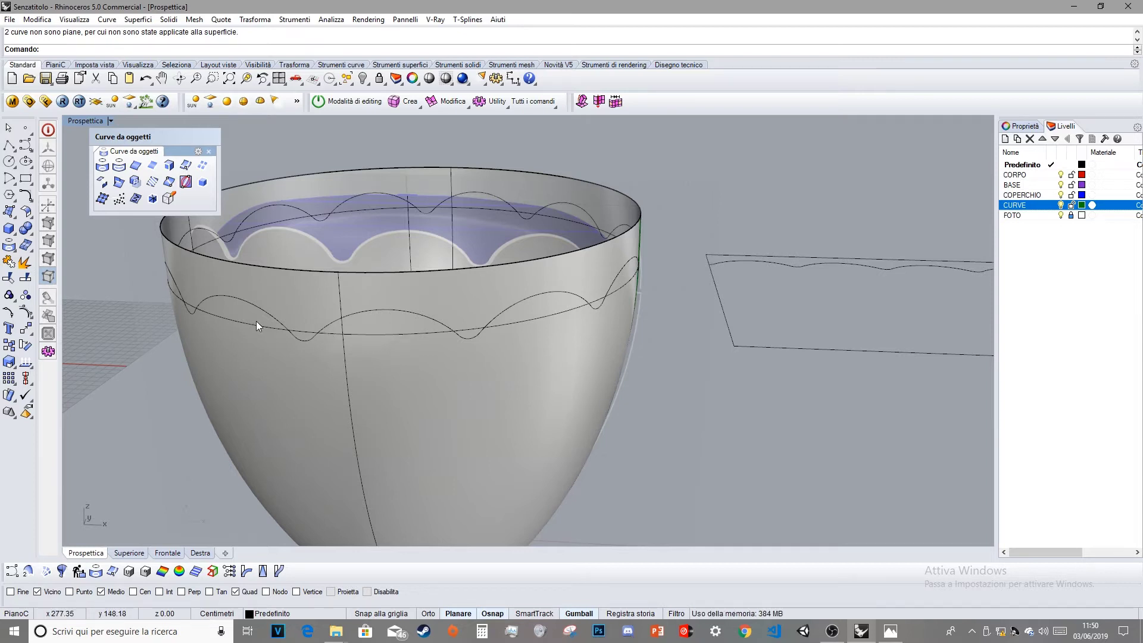
click(11, 278)
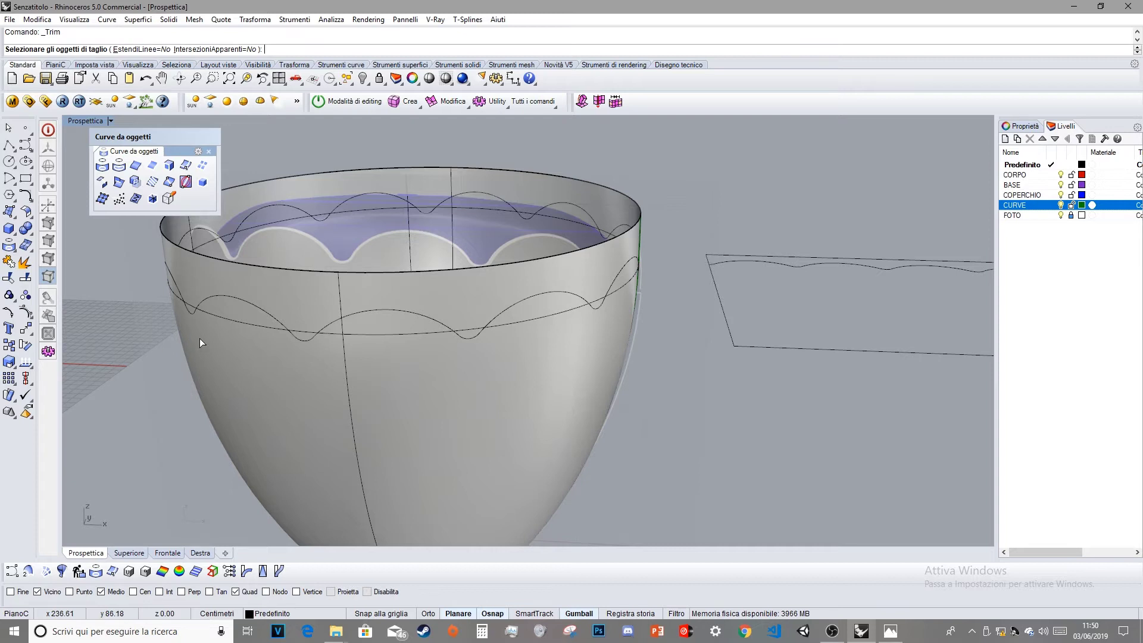
click(227, 295)
key(Return)
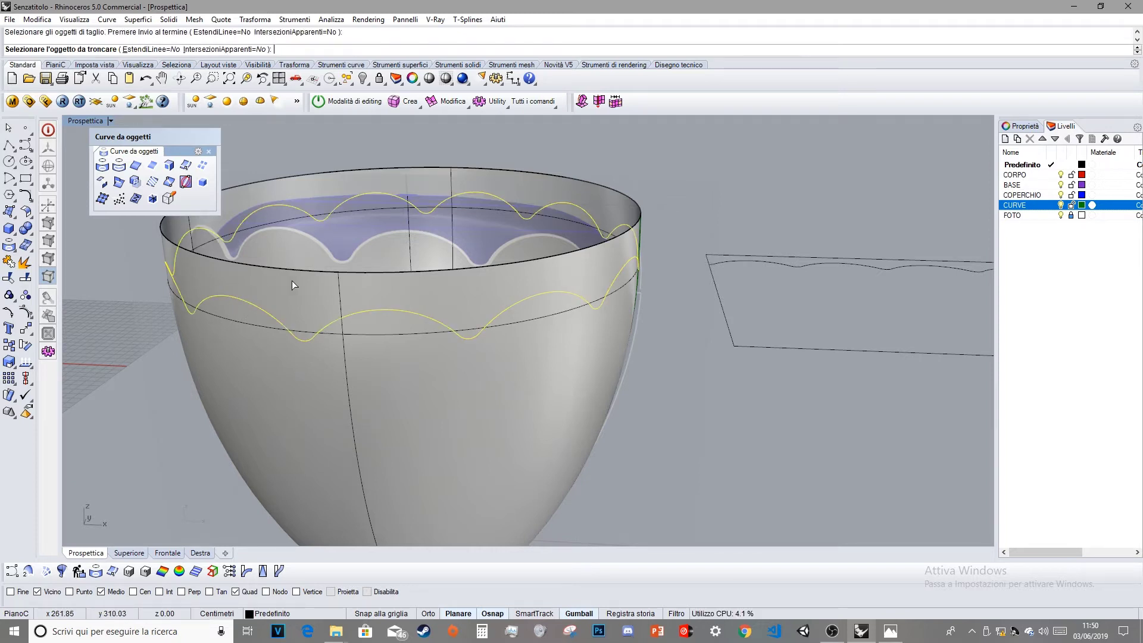
click(324, 285)
click(305, 312)
key(Return)
- Inspect the trimmed scalloped rim against the reference picture in the front view and against the flat scallop outline in perspective
mouse_move(359, 338)
right_down()
mouse_move(396, 282)
mouse_move(383, 343)
mouse_move(411, 333)
mouse_move(396, 343)
right_up()
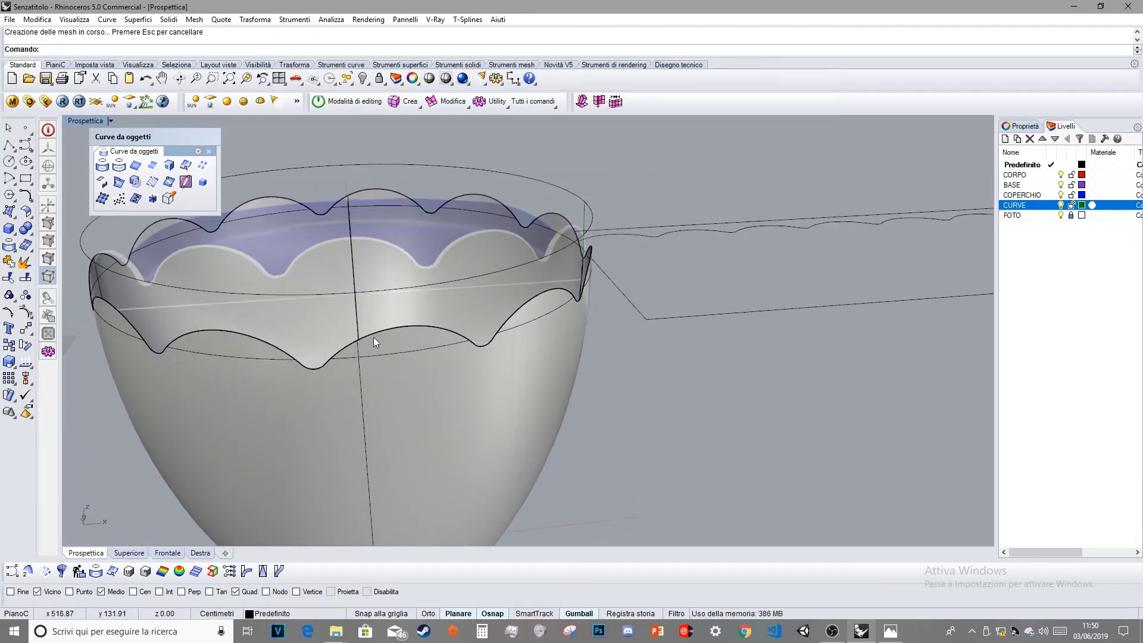
scroll(373, 334, down, 5)
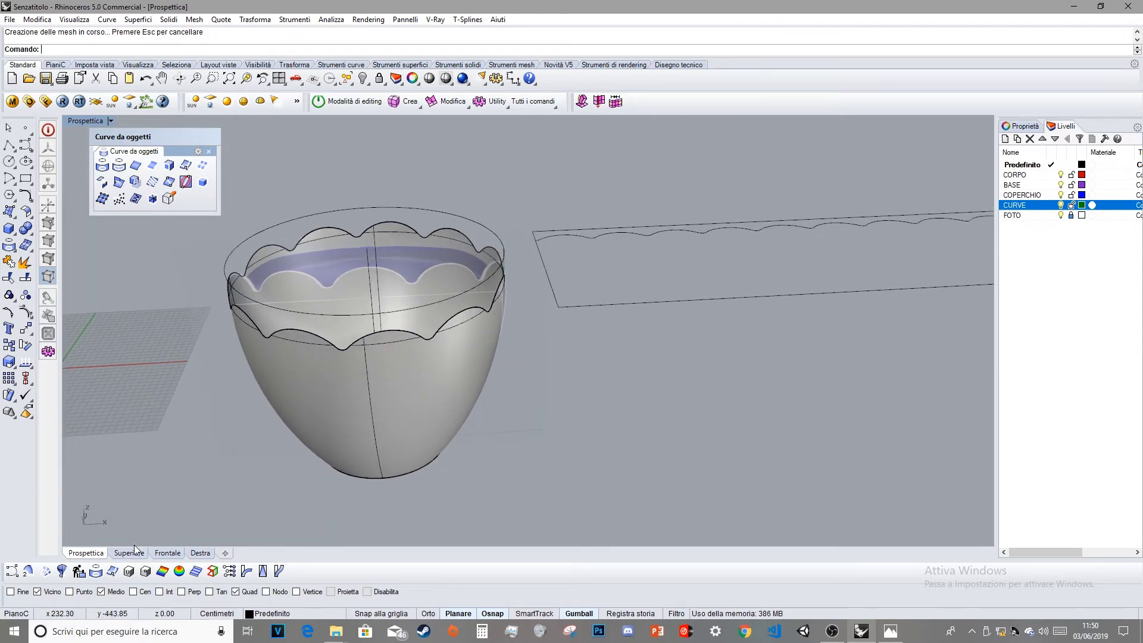
click(167, 552)
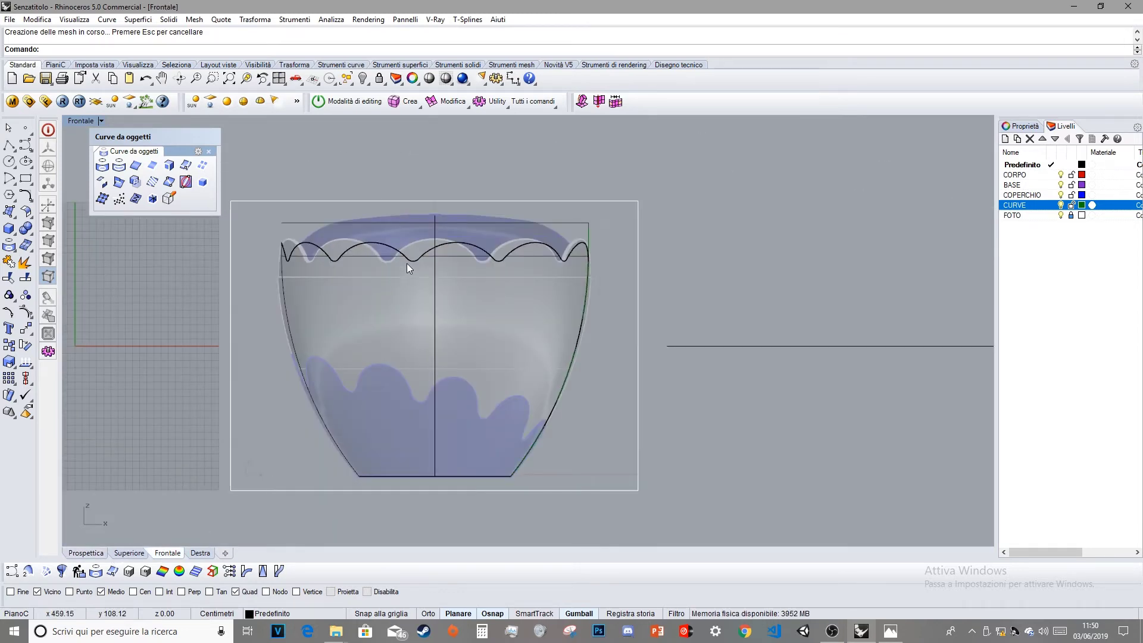
right_drag(520, 279, 479, 266)
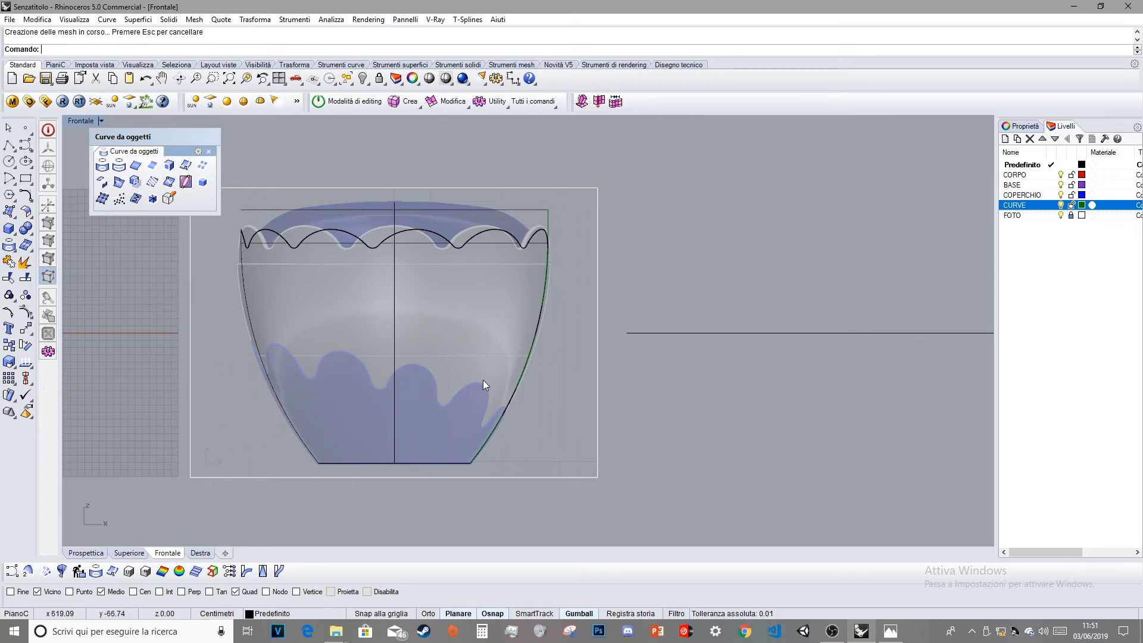
click(89, 553)
right_drag(645, 349, 659, 347)
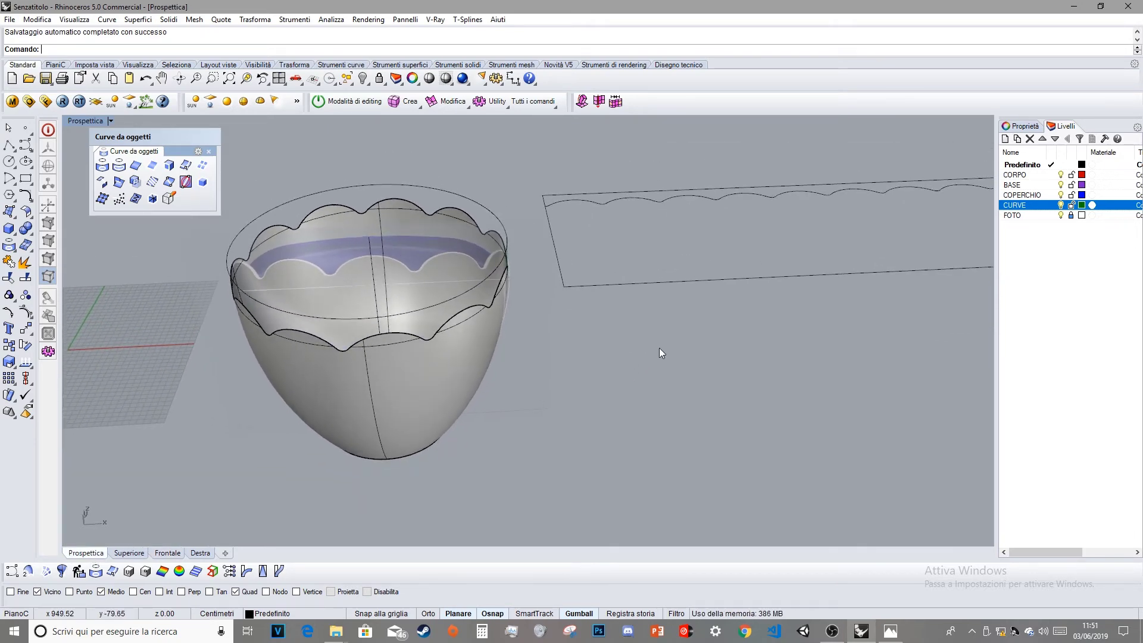
right_drag(821, 334, 447, 420)
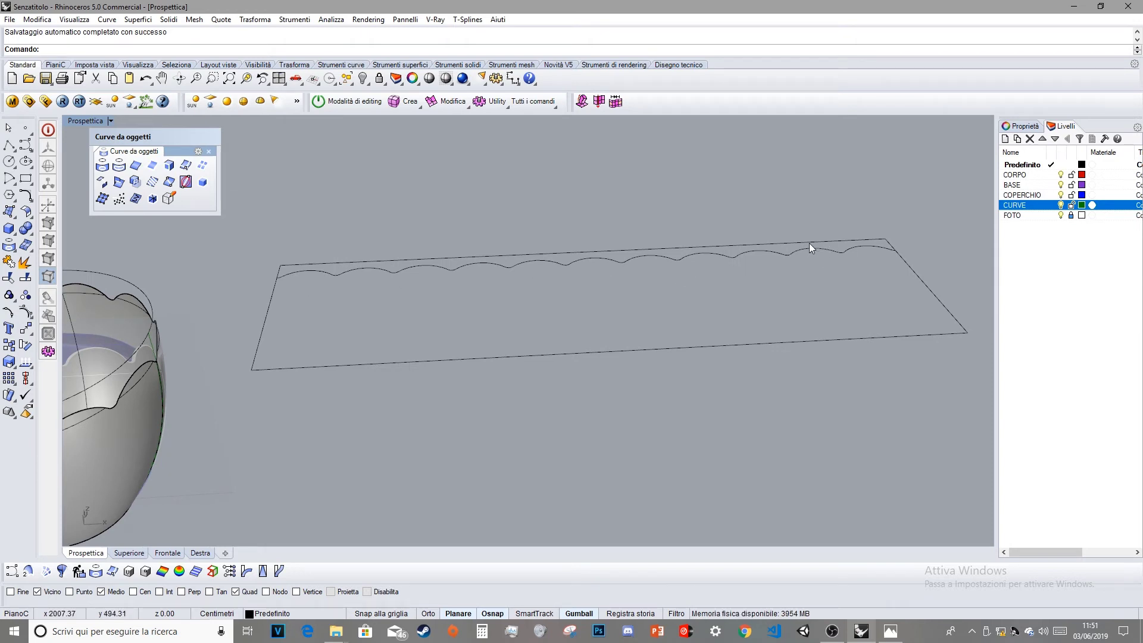
right_drag(308, 291, 429, 321)
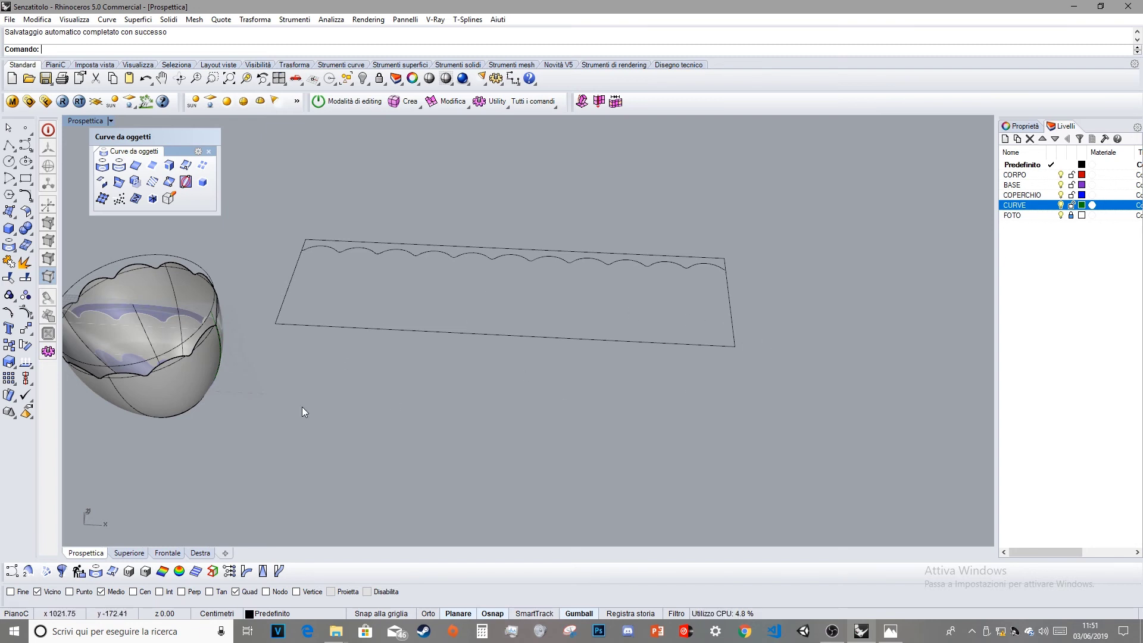
right_drag(323, 374, 344, 313)
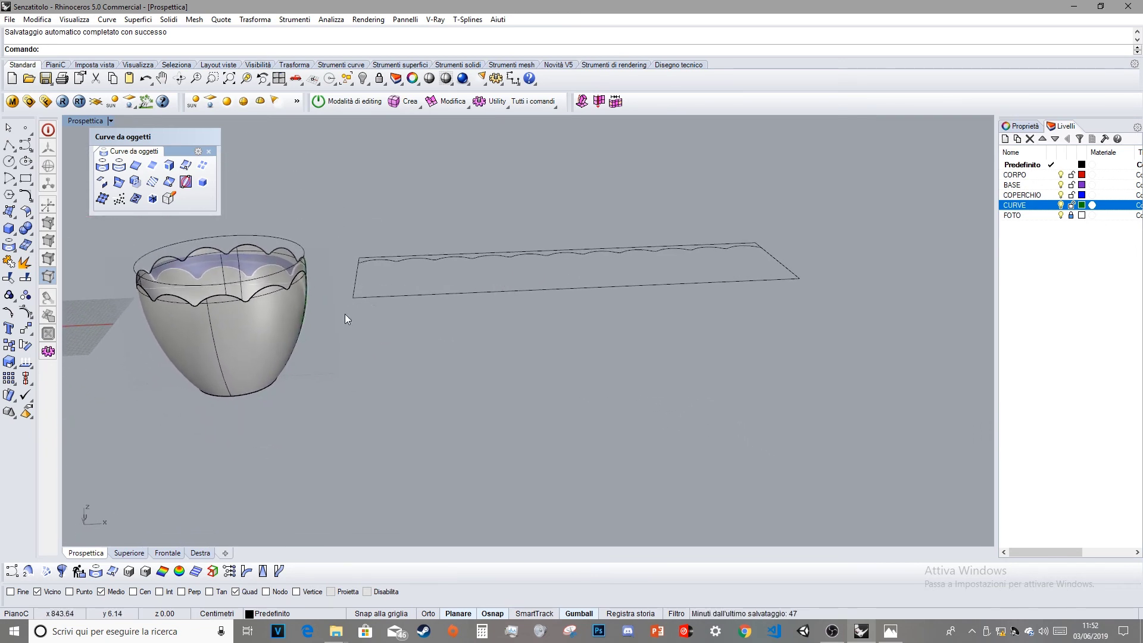